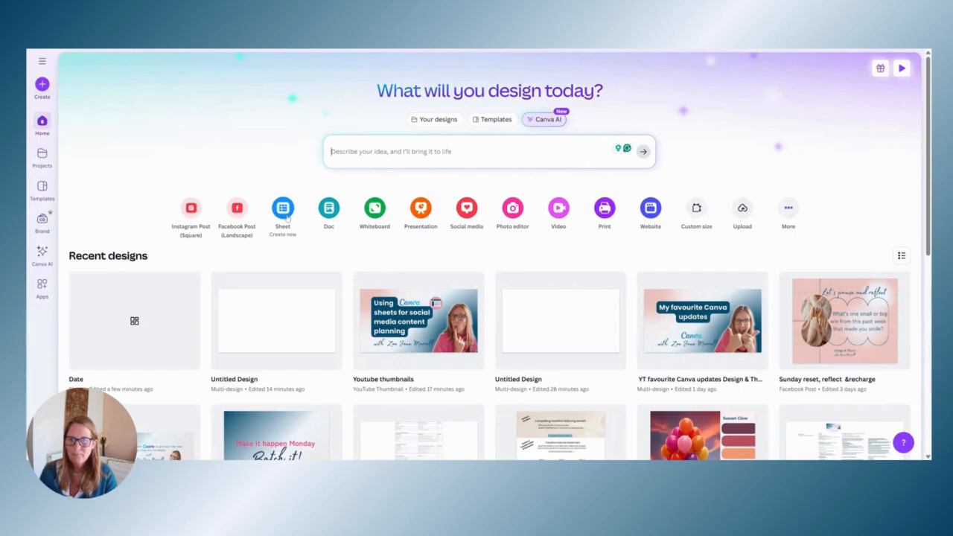
# Step: Open the recent sheet design named Date and widen its Caption column to about twice its width
pyautogui.click(134, 320)
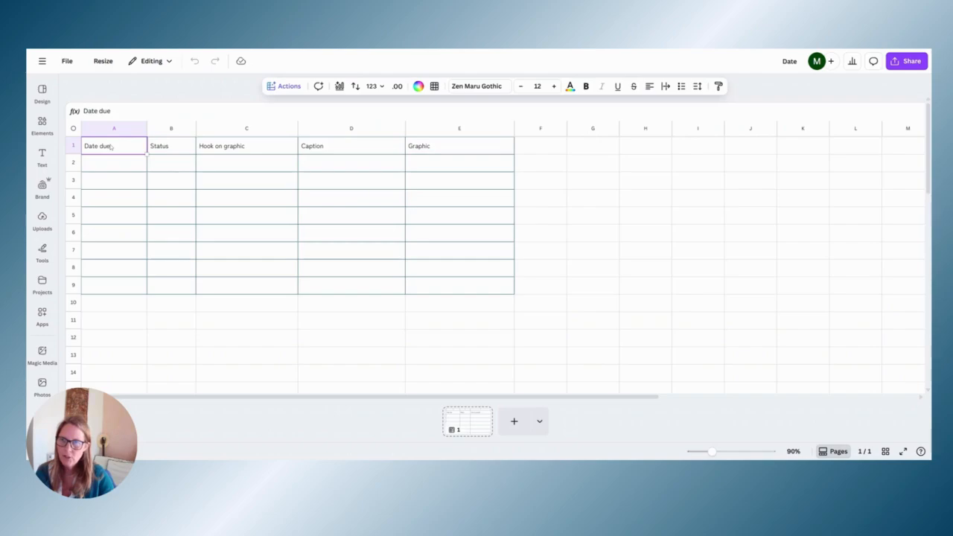
pyautogui.click(178, 151)
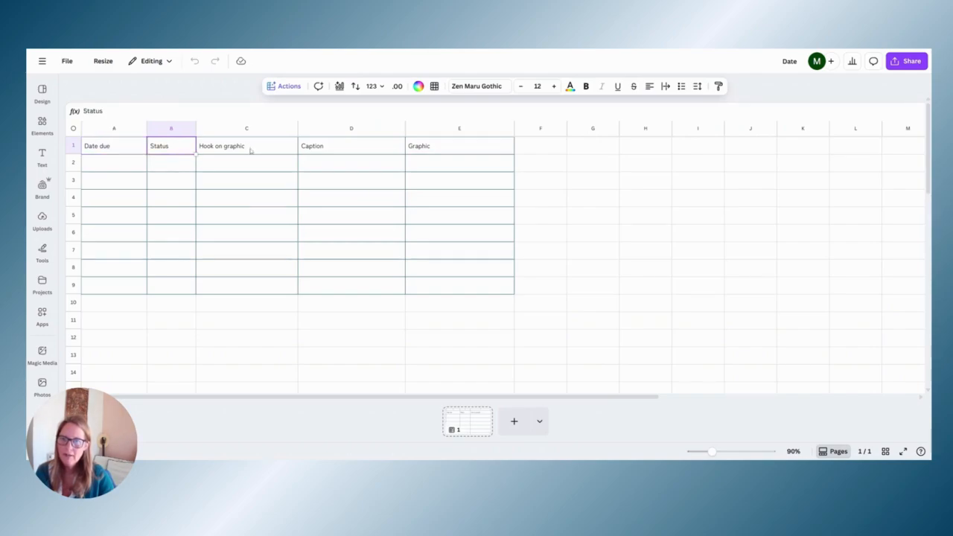
pyautogui.click(250, 151)
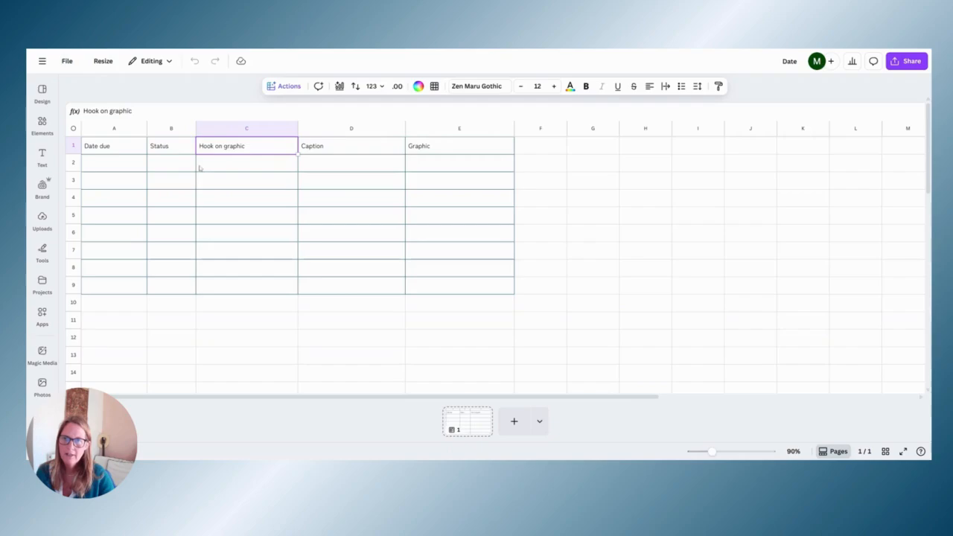
pyautogui.click(314, 148)
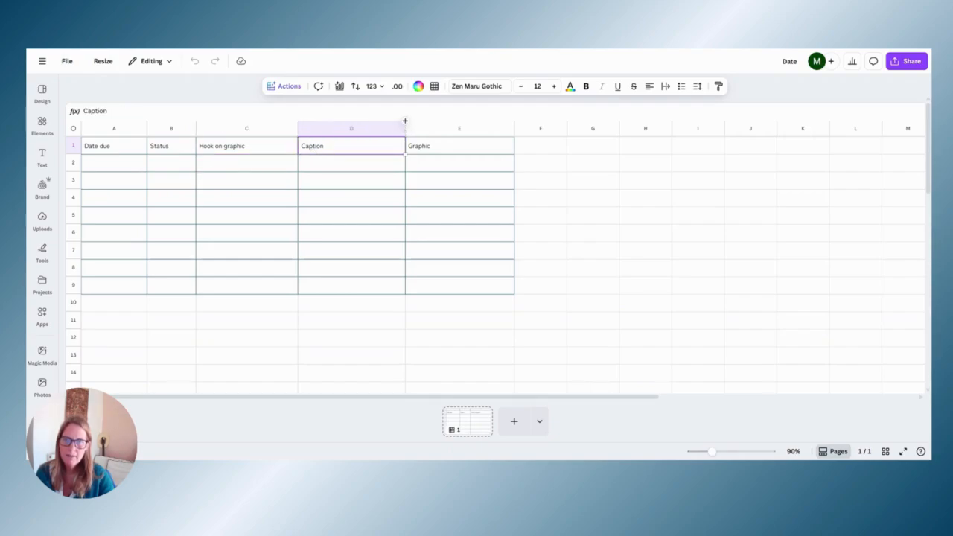
pyautogui.moveTo(405, 123); pyautogui.dragTo(511, 147)
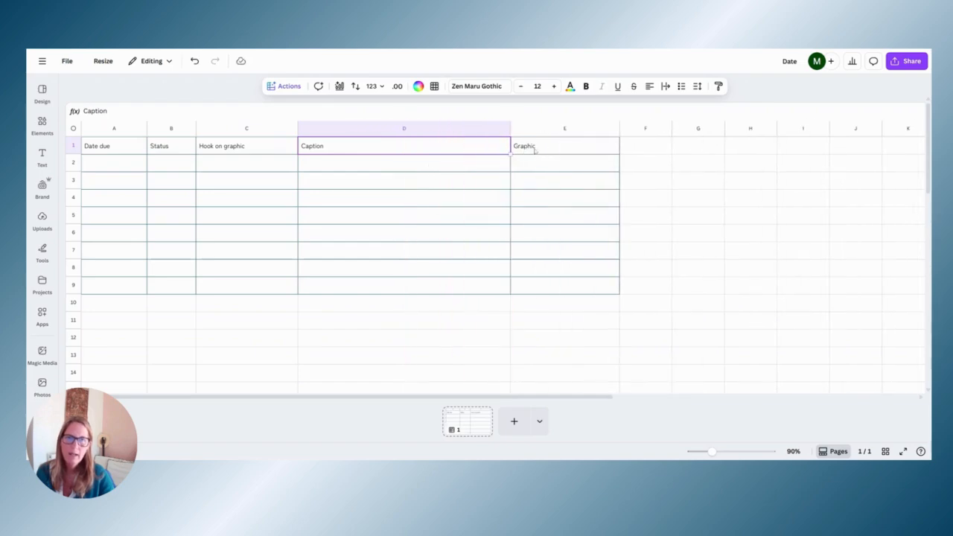
pyautogui.click(535, 150)
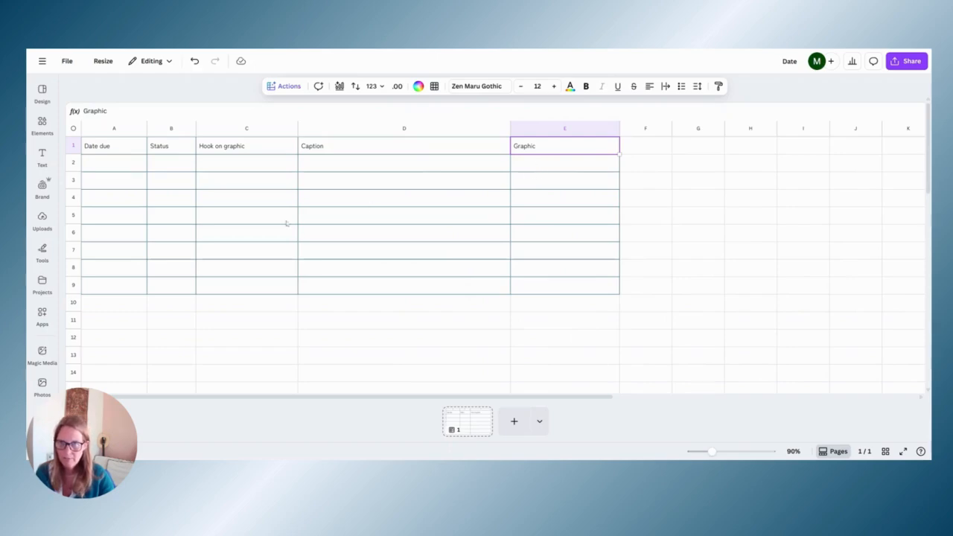
# Step: Insert a date chip in the first cell under Date due and set it to 8 May 2025
pyautogui.click(111, 166)
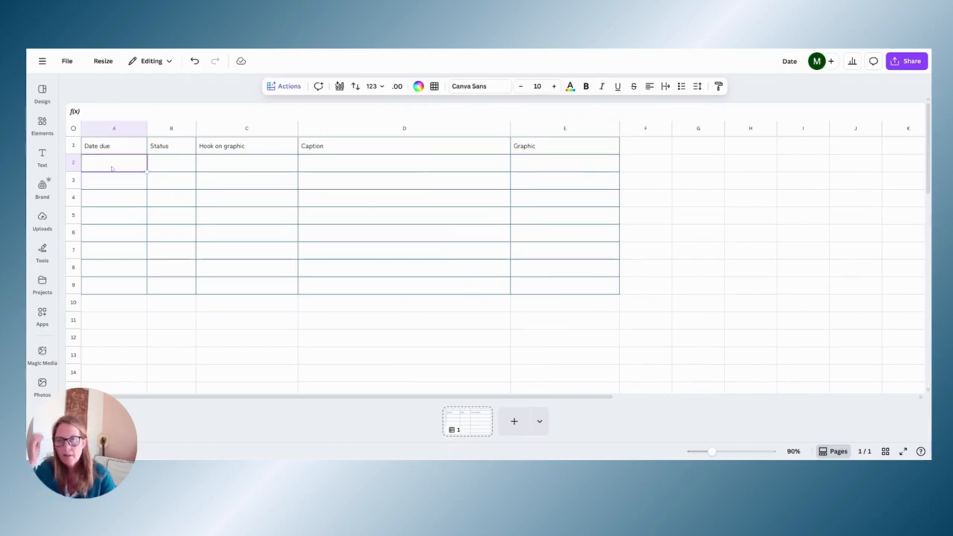
pyautogui.click(284, 85)
pyautogui.scroll(-5, 297, 207)
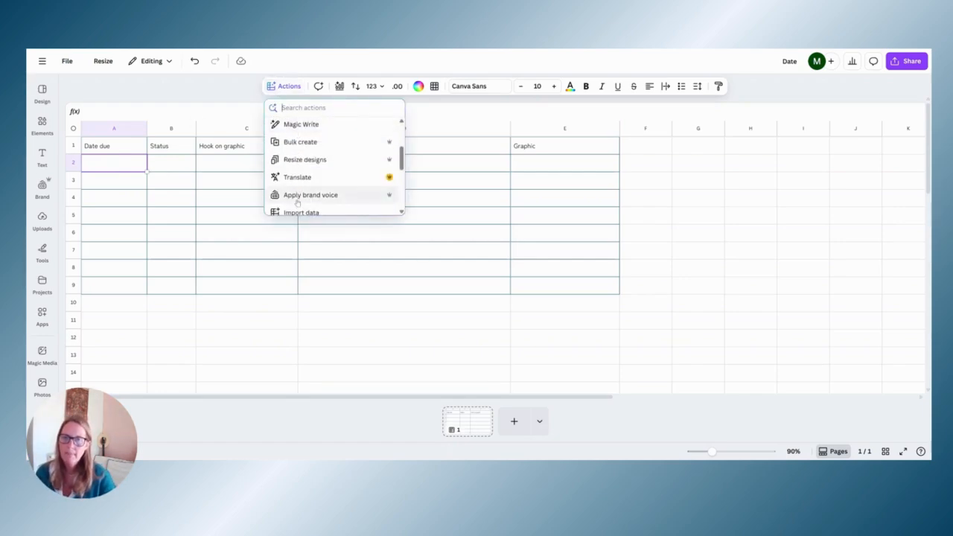
pyautogui.click(290, 183)
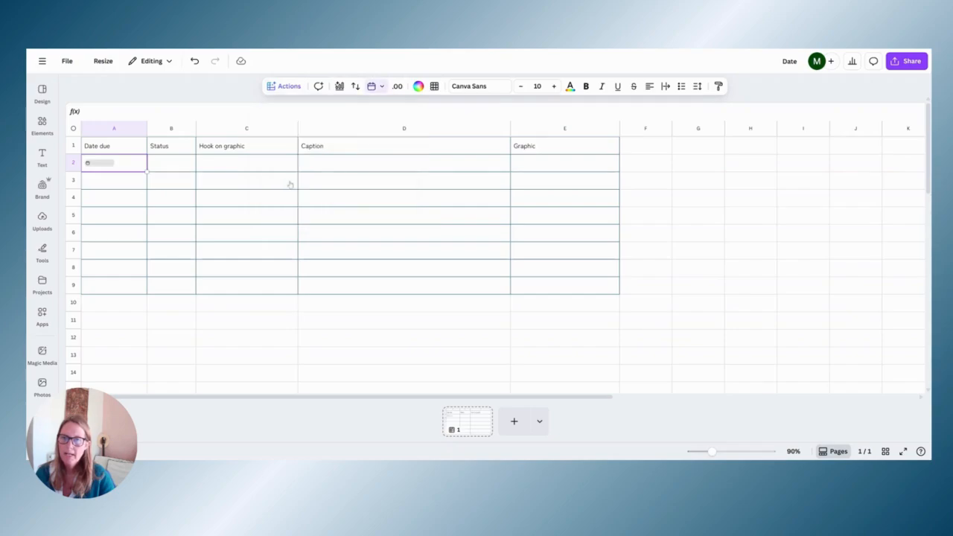
pyautogui.click(102, 166)
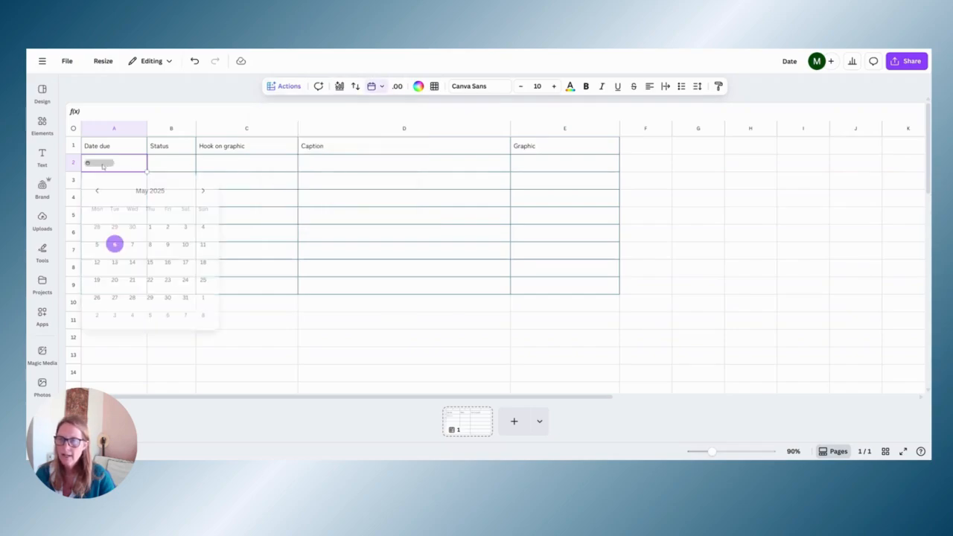
pyautogui.click(151, 245)
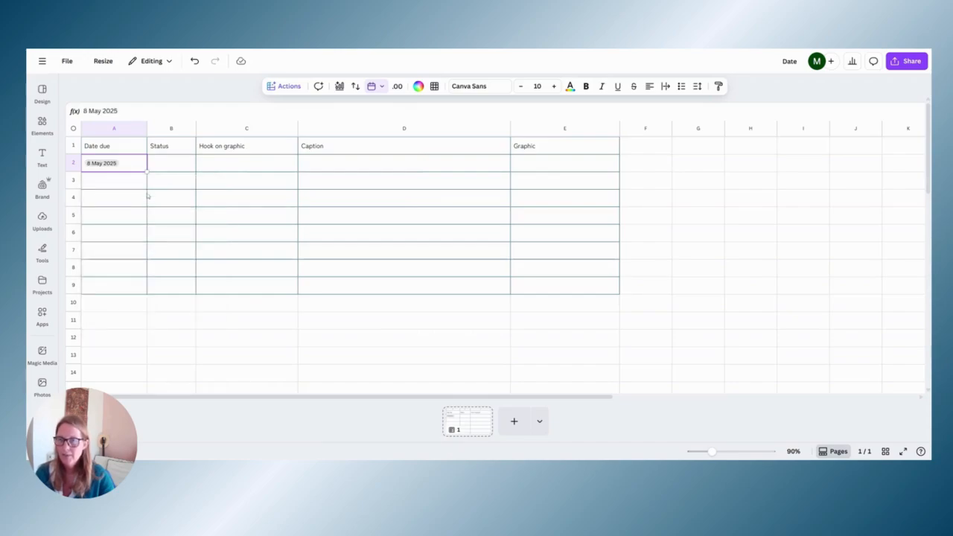
# Step: Insert a new custom dropdown in the first cell under Status
pyautogui.click(165, 165)
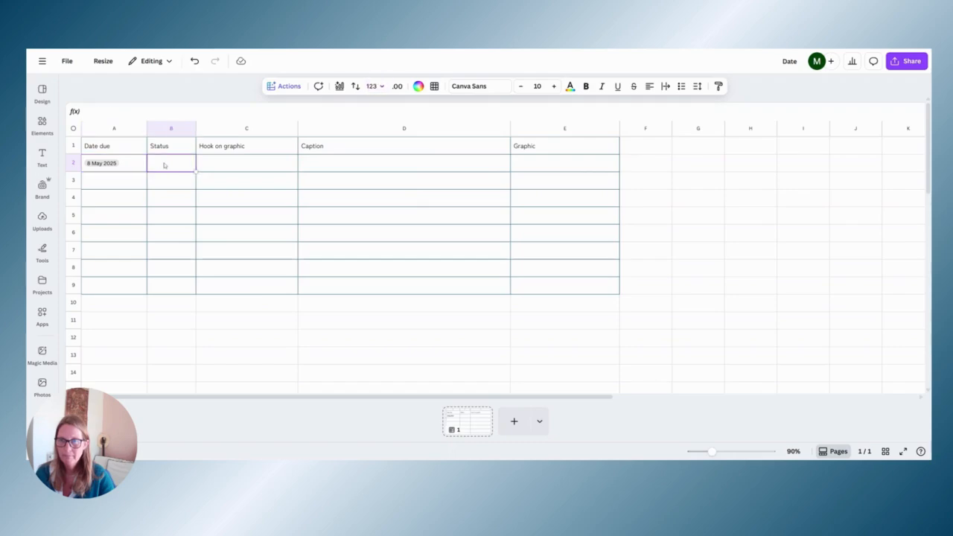
pyautogui.click(290, 87)
pyautogui.scroll(-5, 304, 179)
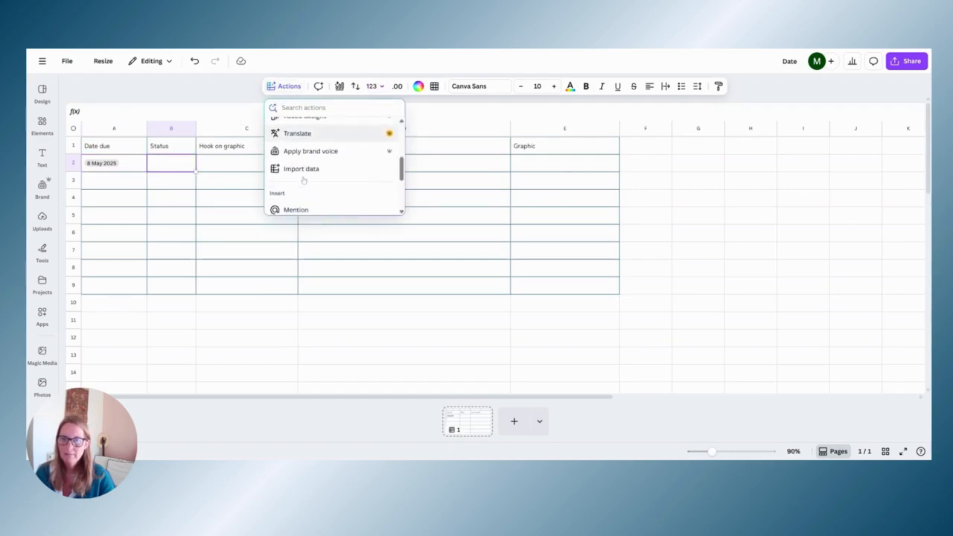
pyautogui.scroll(-1, 302, 175)
pyautogui.click(298, 155)
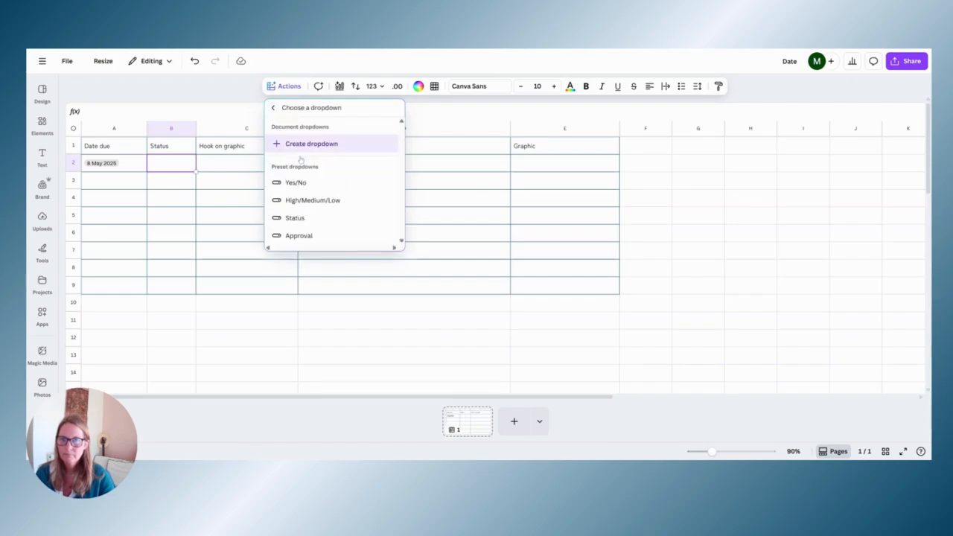
pyautogui.click(296, 183)
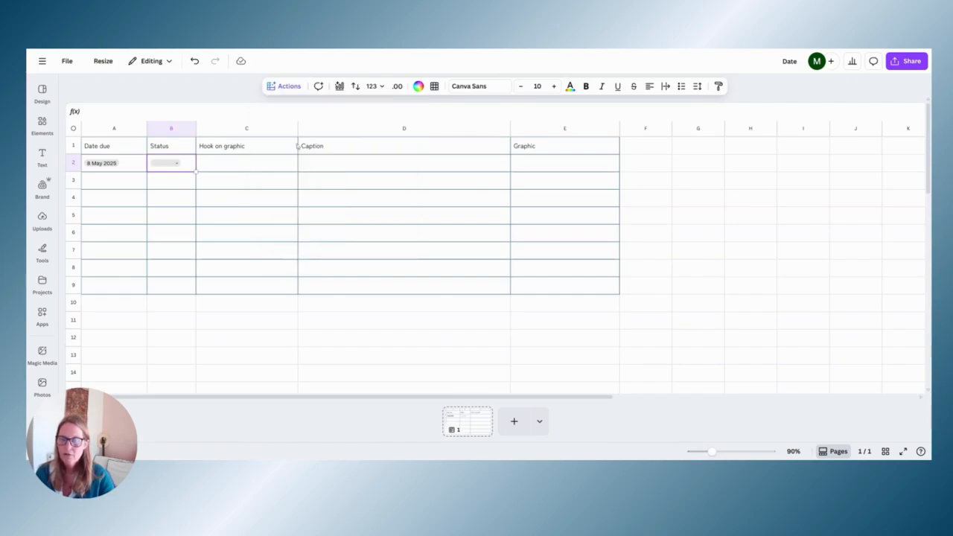
# Step: Rename the first option of the Status dropdown in B2 to "Graphic created"
pyautogui.click(165, 163)
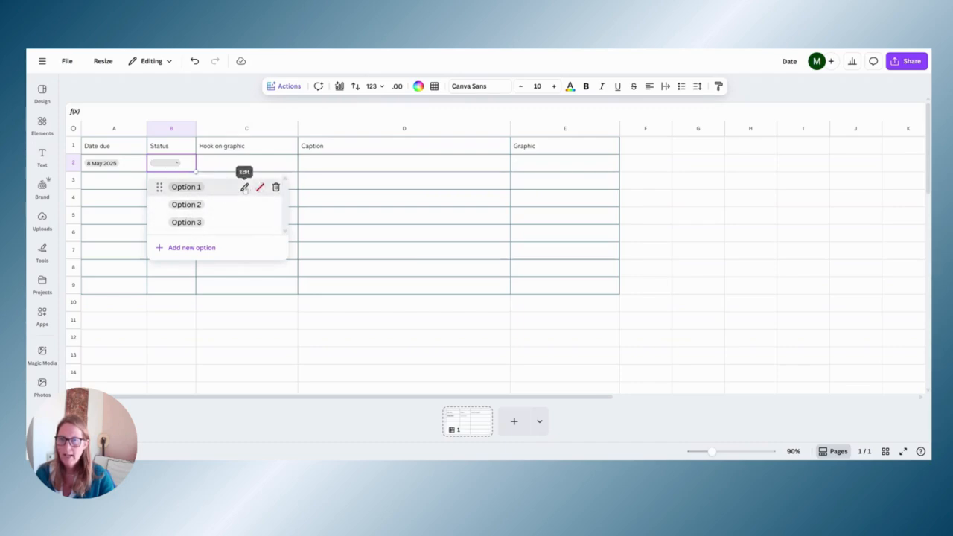
pyautogui.click(244, 187)
pyautogui.press('BackSpace')
pyautogui.press('BackSpace')
pyautogui.press('BackSpace')
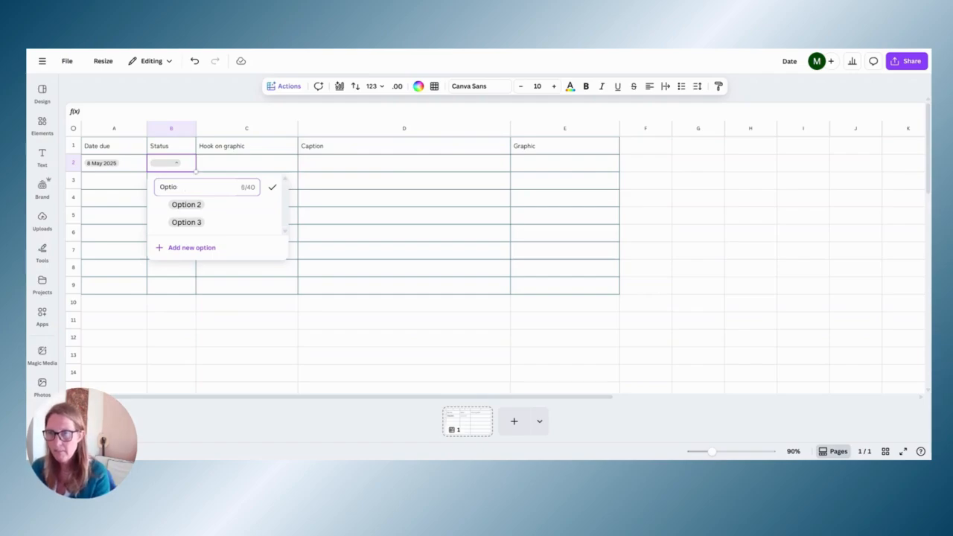
pyautogui.press('BackSpace')
pyautogui.press('BackSpace')
pyautogui.press('BackSpace')
pyautogui.press('BackSpace')
pyautogui.press('BackSpace')
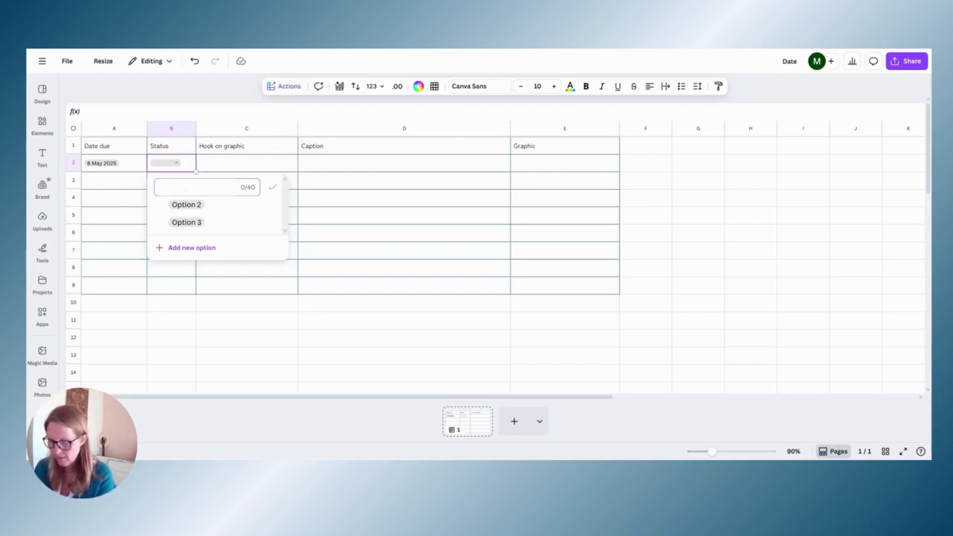
pyautogui.write('Gra')
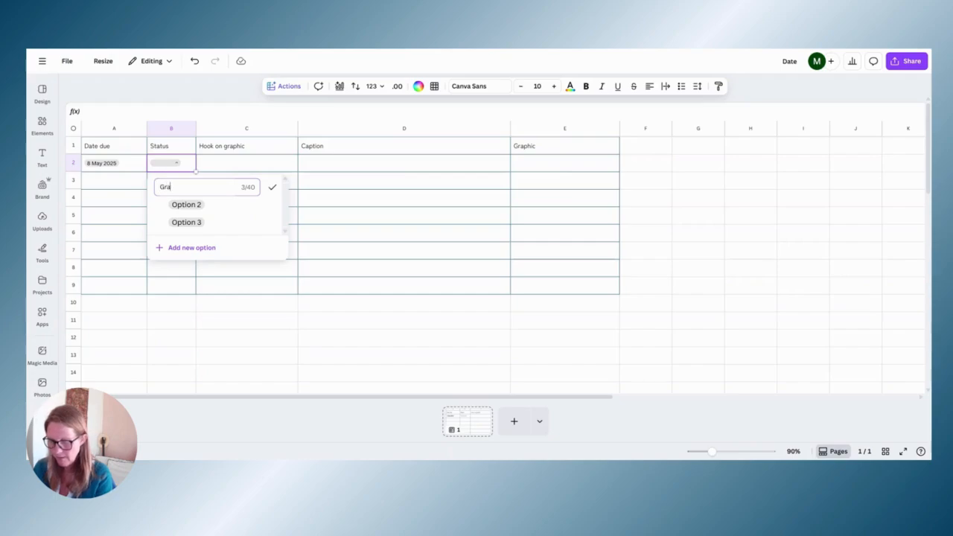
pyautogui.write('phic created')
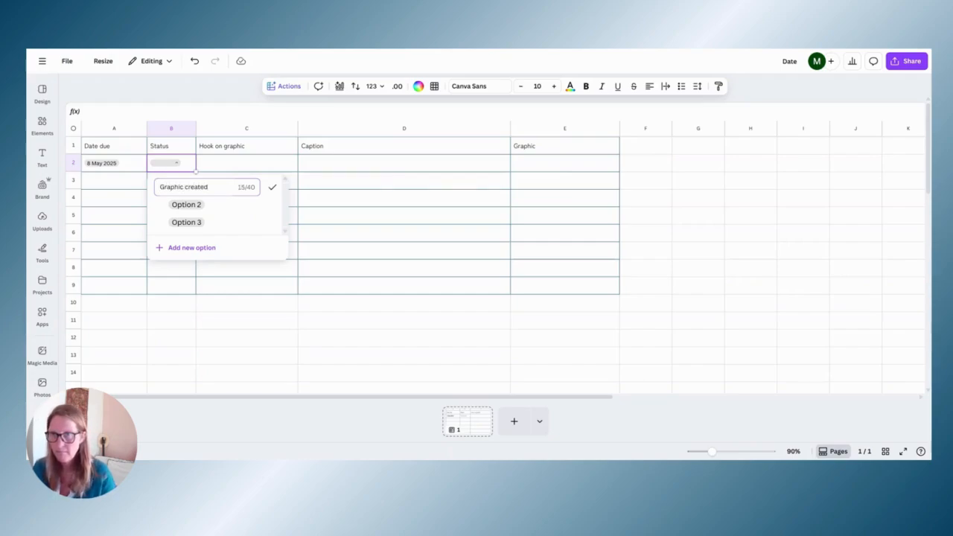
pyautogui.click(272, 187)
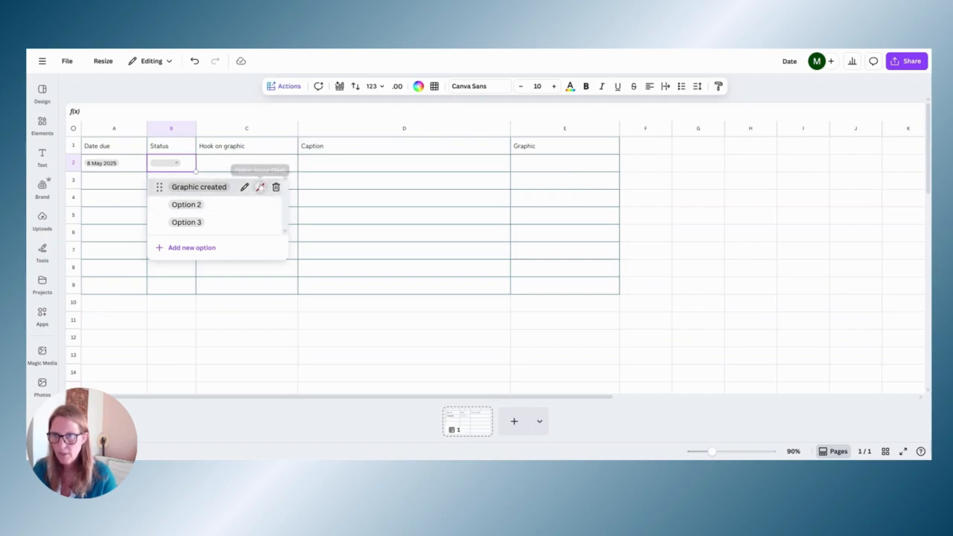
# Step: Set the colour of the "Graphic created" option to the dark teal blue document colour
pyautogui.click(260, 186)
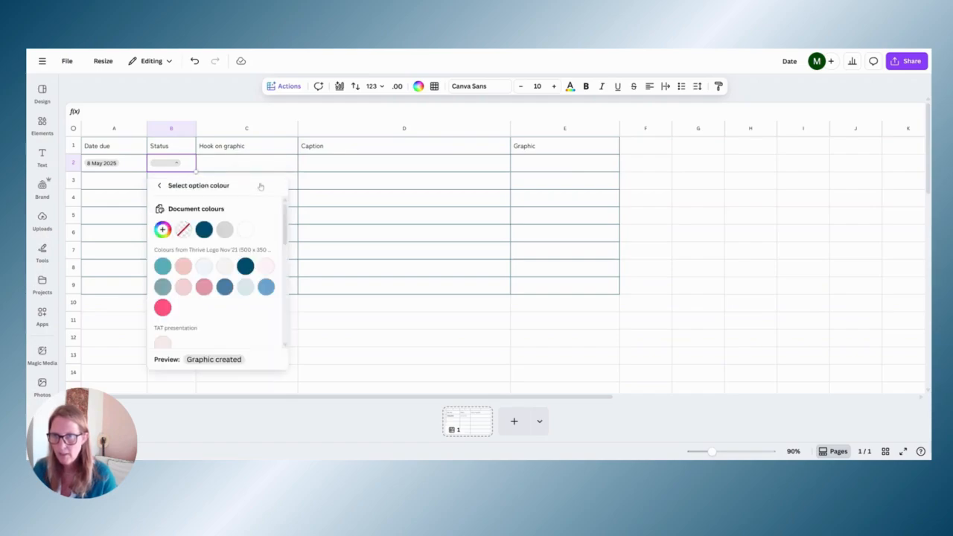
pyautogui.click(205, 231)
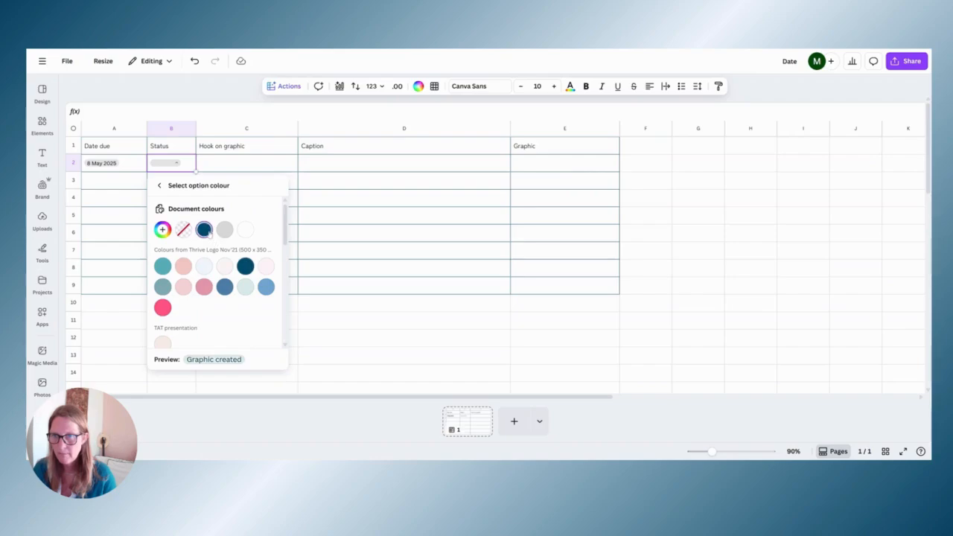
pyautogui.click(172, 168)
# Step: Rename Option 2 of the Status dropdown to "Caption created"
pyautogui.click(173, 165)
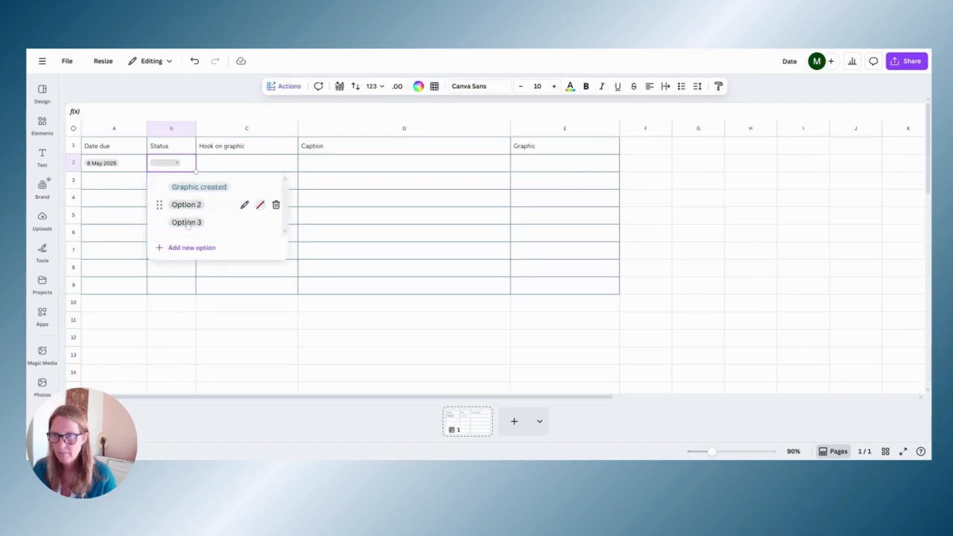
pyautogui.click(245, 204)
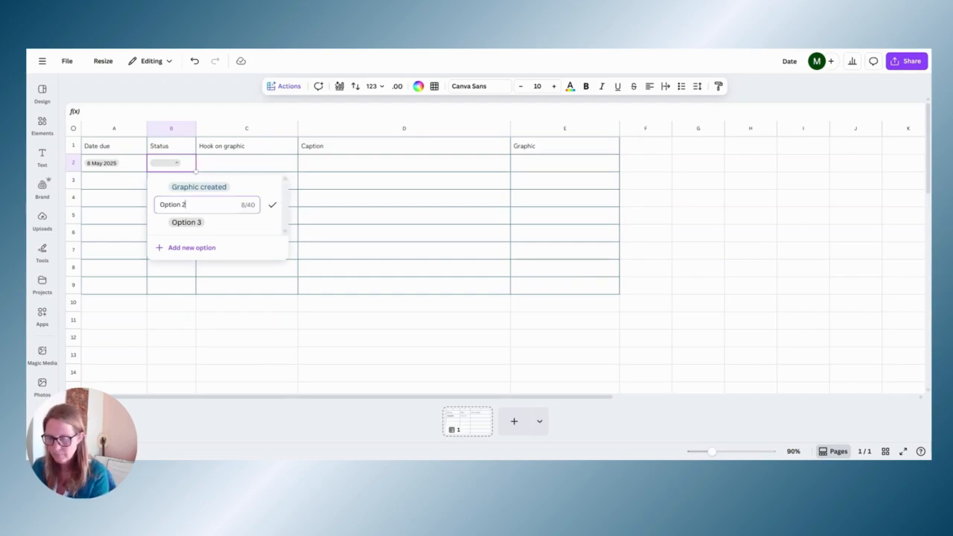
pyautogui.press('BackSpace')
pyautogui.press('BackSpace')
pyautogui.press('BackSpace')
pyautogui.press('BackSpace')
pyautogui.press('BackSpace')
pyautogui.press('BackSpace')
pyautogui.press('BackSpace')
pyautogui.write('Cap')
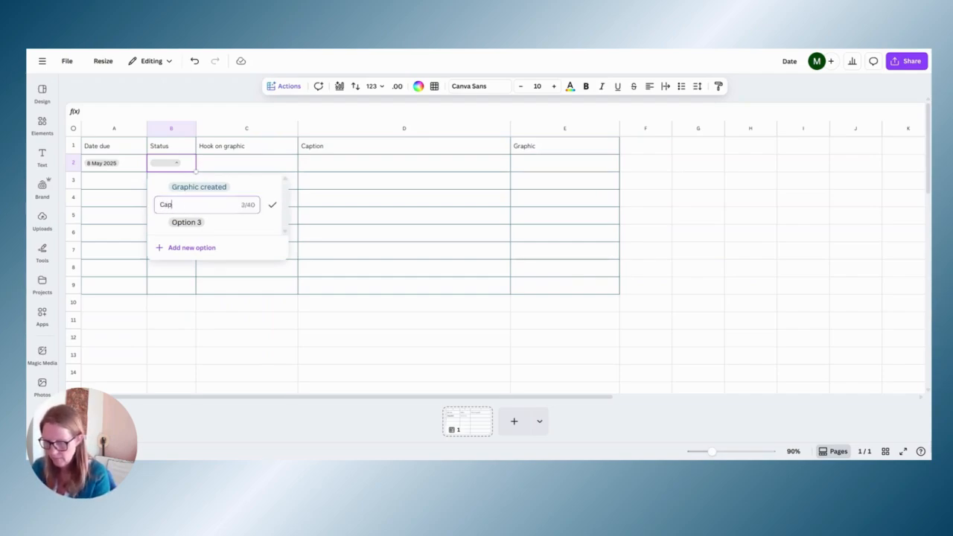
pyautogui.write('tion created')
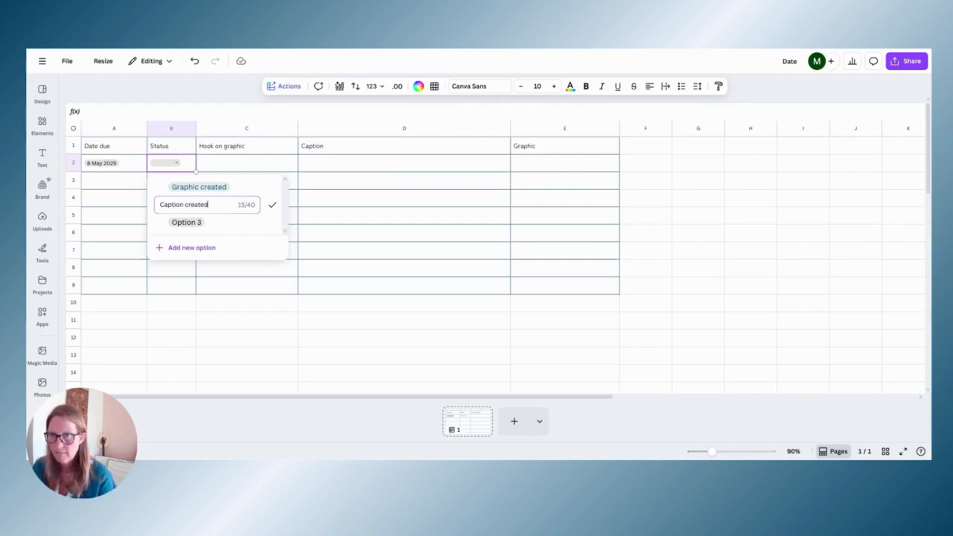
pyautogui.click(272, 205)
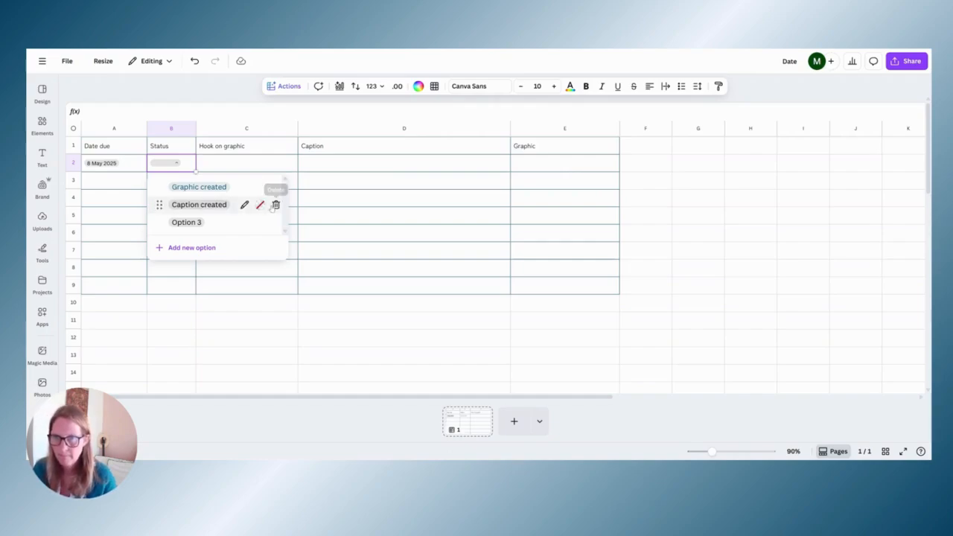
# Step: Set the colour of the "Caption created" option to the second green of the Green dotty palette
pyautogui.click(244, 205)
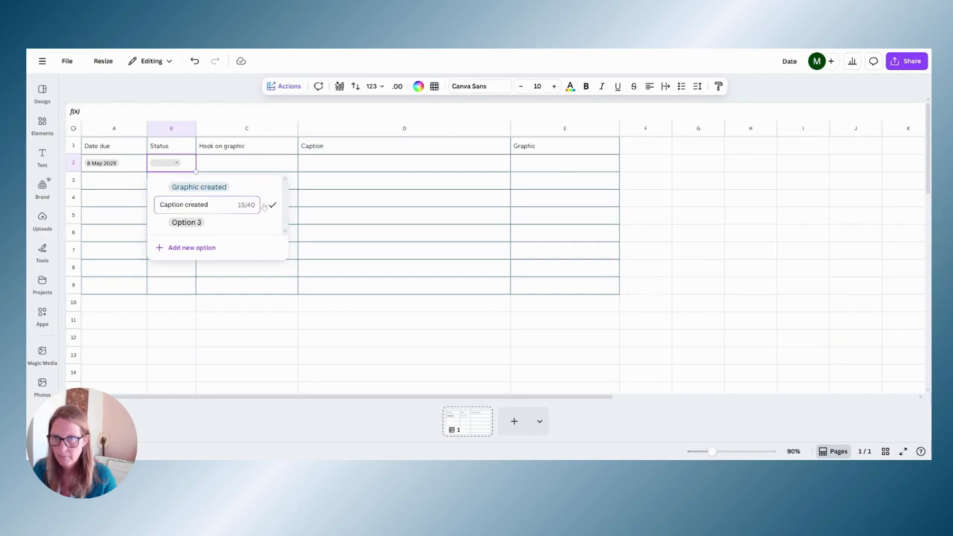
pyautogui.click(272, 204)
pyautogui.click(259, 205)
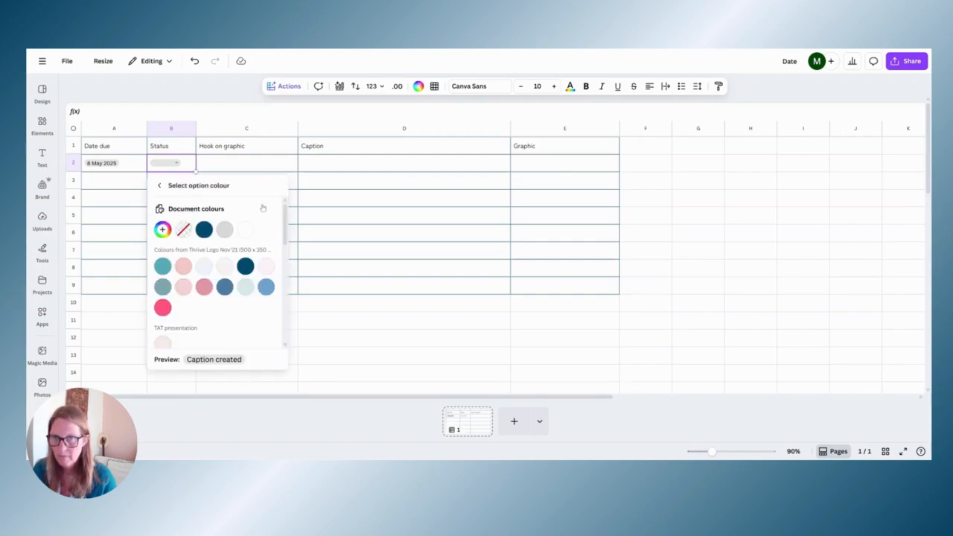
pyautogui.scroll(-5, 201, 298)
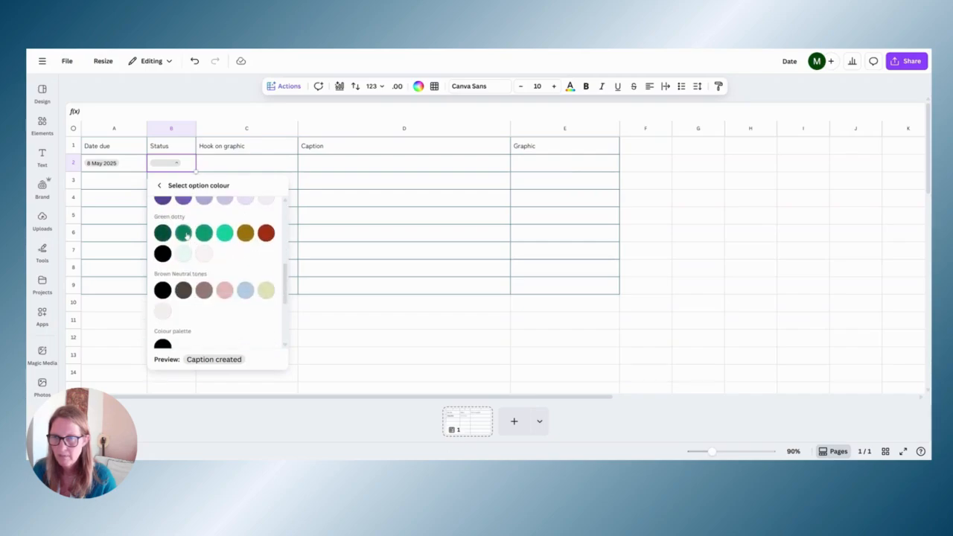
pyautogui.click(183, 233)
pyautogui.click(129, 203)
# Step: Rename Option 3 of the Status dropdown in B2 to "Ready"
pyautogui.click(164, 163)
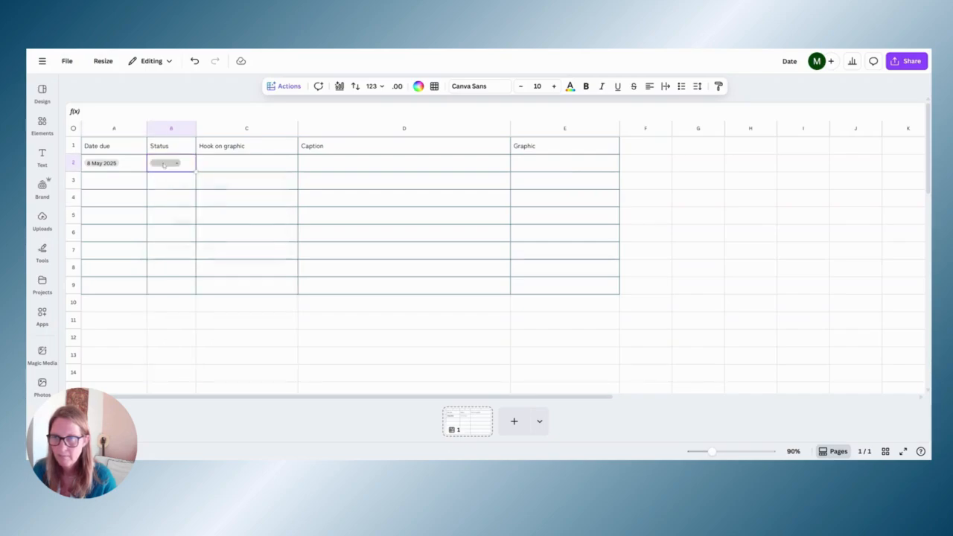
pyautogui.click(244, 222)
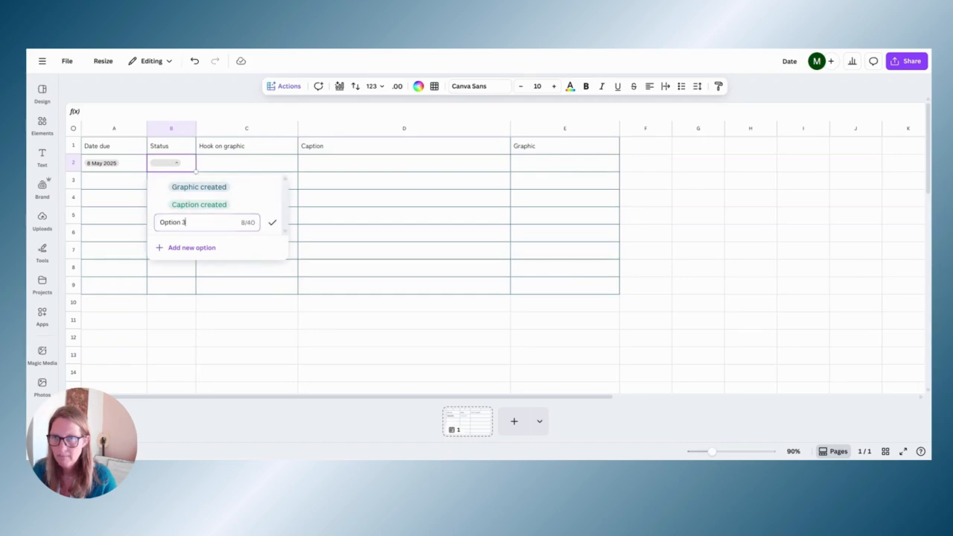
pyautogui.moveTo(186, 223); pyautogui.dragTo(159, 222)
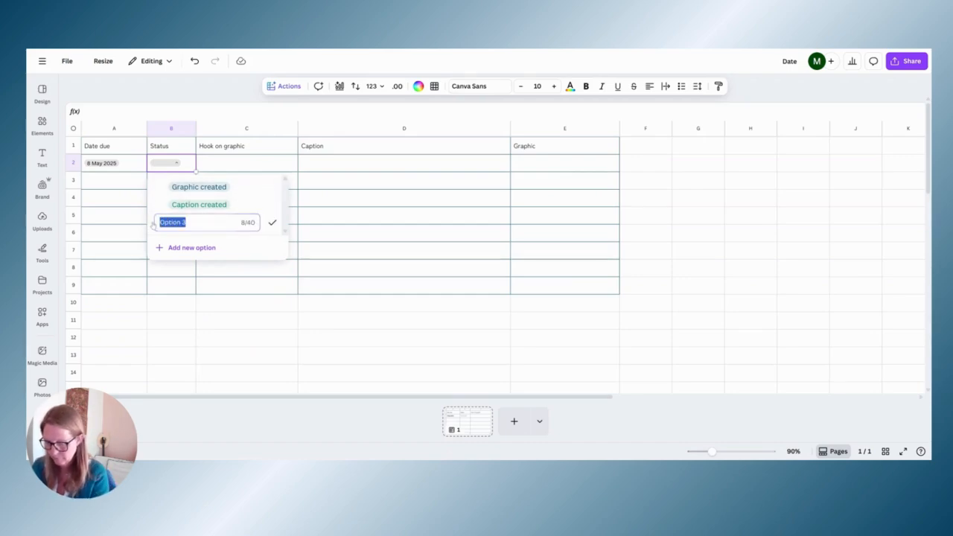
pyautogui.write('Ready')
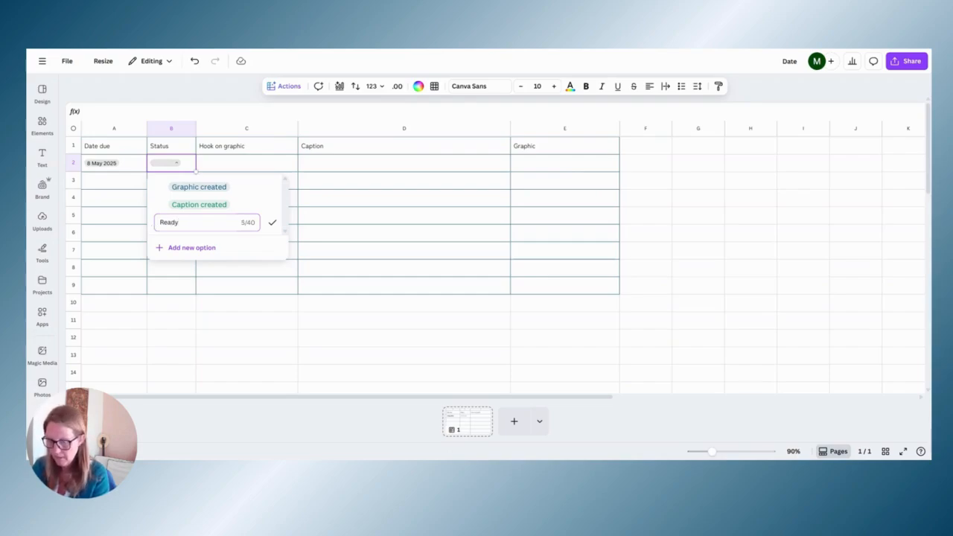
pyautogui.click(272, 224)
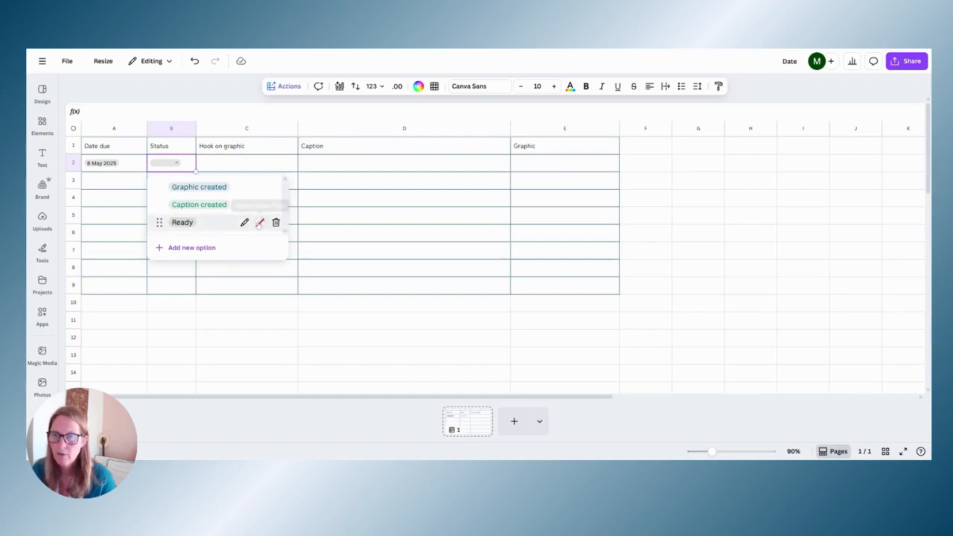
# Step: Set the colour of the "Ready" status option to Pink from the default solid colours
pyautogui.click(260, 223)
pyautogui.scroll(-10, 211, 311)
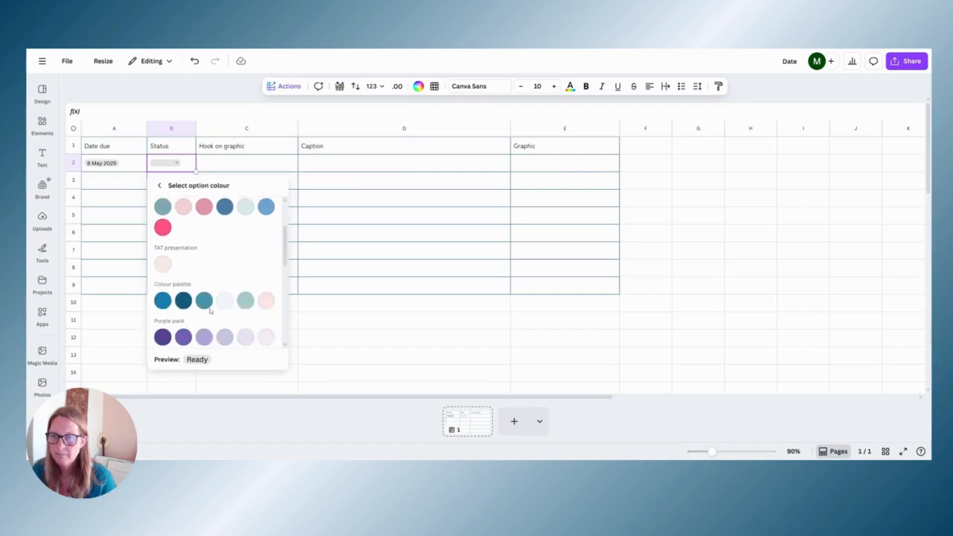
pyautogui.scroll(-3, 212, 309)
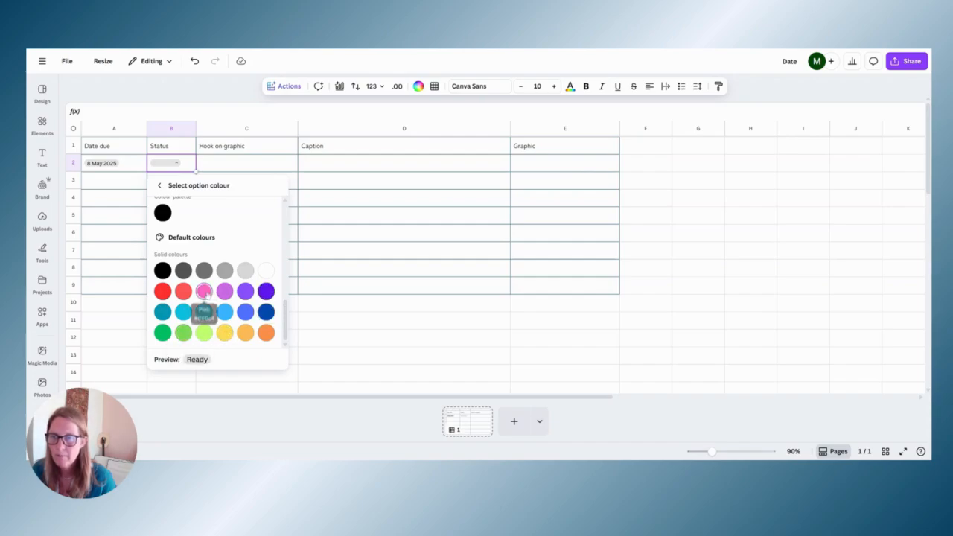
pyautogui.click(206, 294)
pyautogui.click(139, 274)
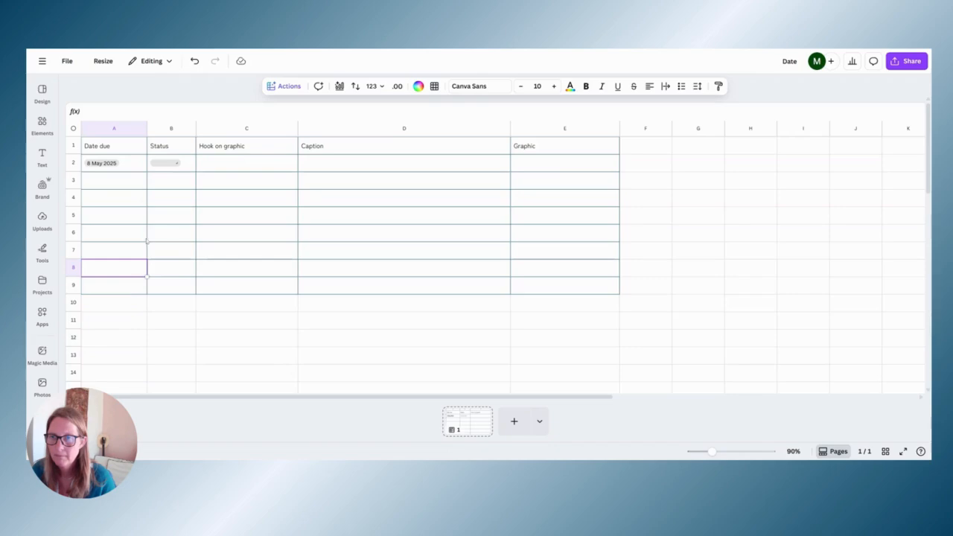
# Step: Add a fourth option named "None" to the Status dropdown in B2
pyautogui.click(168, 162)
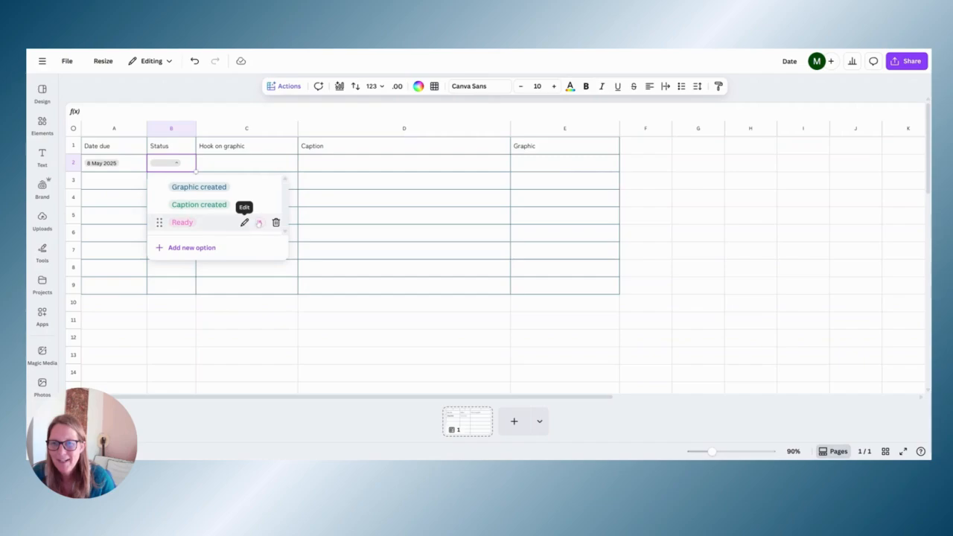
pyautogui.click(171, 286)
pyautogui.click(175, 163)
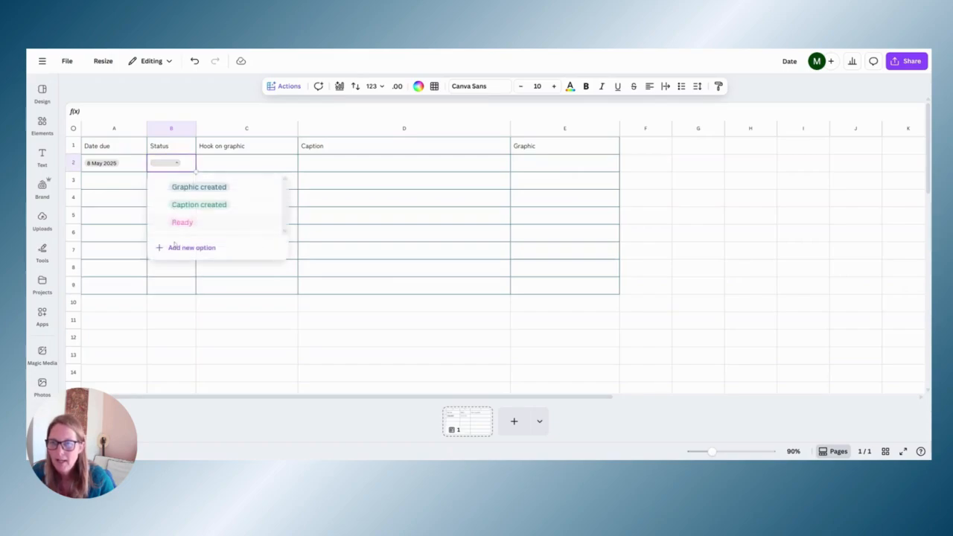
pyautogui.click(198, 246)
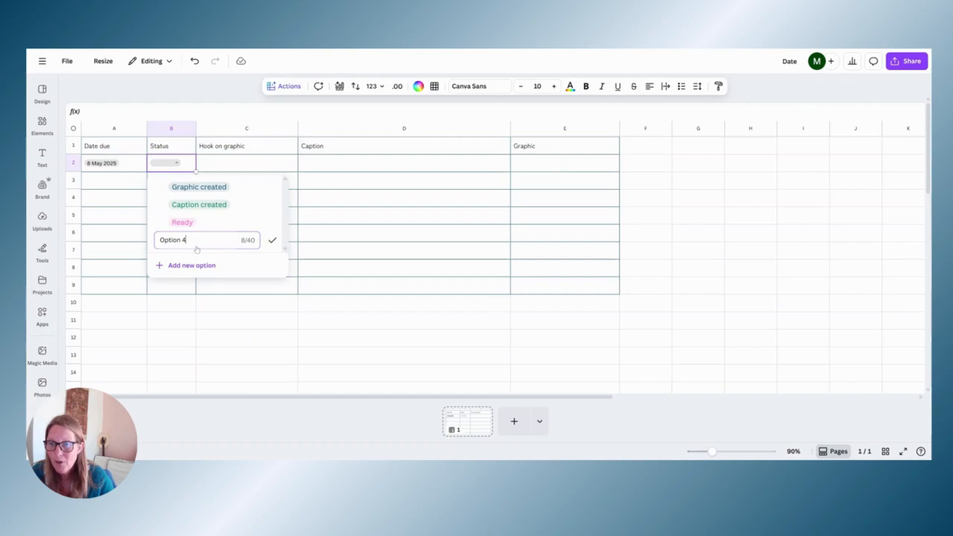
pyautogui.moveTo(188, 239); pyautogui.dragTo(159, 239)
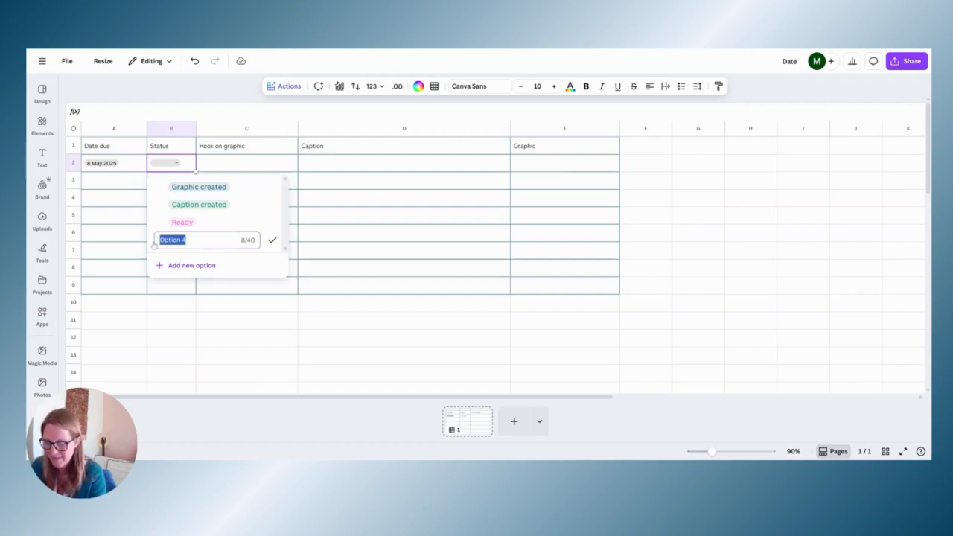
pyautogui.write('None')
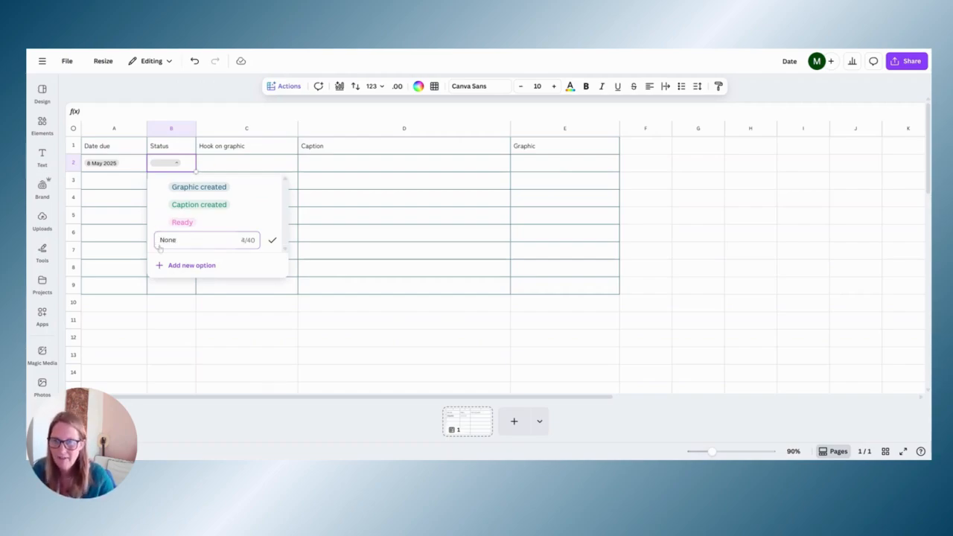
pyautogui.click(272, 240)
# Step: Set the colour of the "None" status option to the bright red of the default solid colours
pyautogui.click(260, 240)
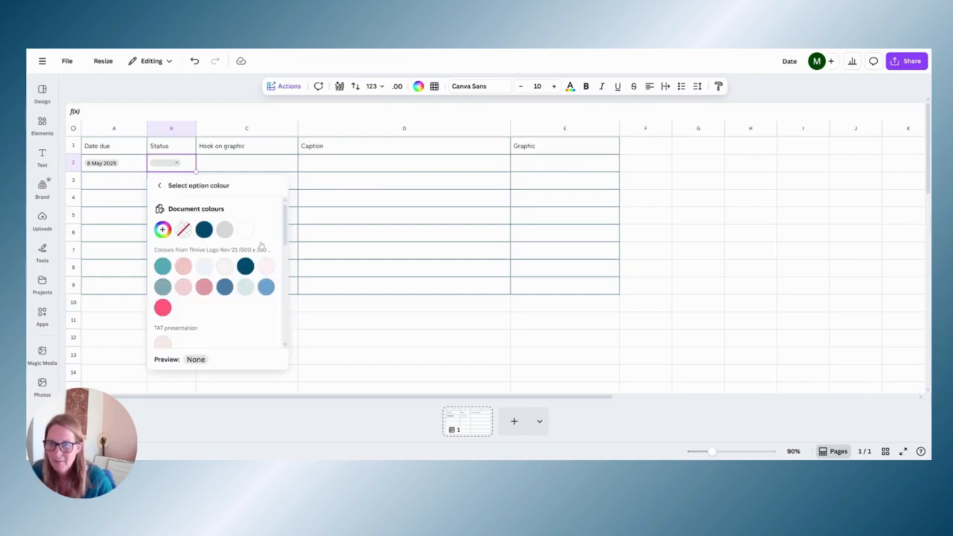
pyautogui.scroll(-6, 242, 316)
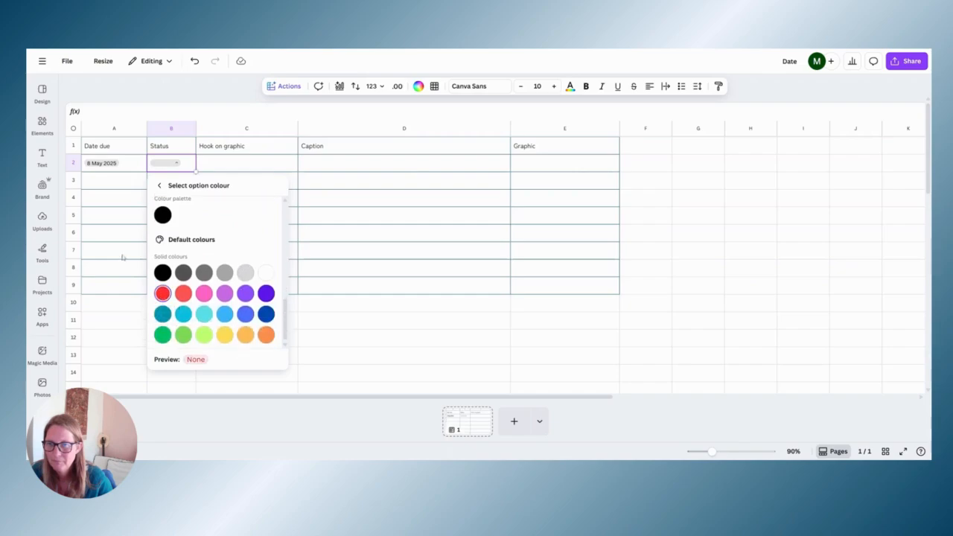
pyautogui.click(138, 244)
# Step: Set the status in B2 to "None" and fill it down the Status column to B8
pyautogui.click(176, 166)
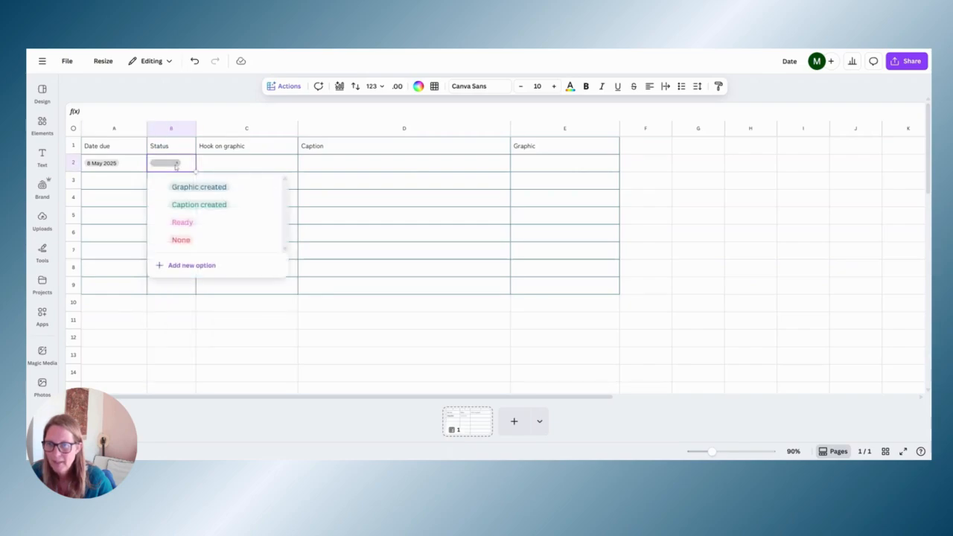
pyautogui.click(185, 239)
pyautogui.moveTo(196, 172); pyautogui.dragTo(196, 272)
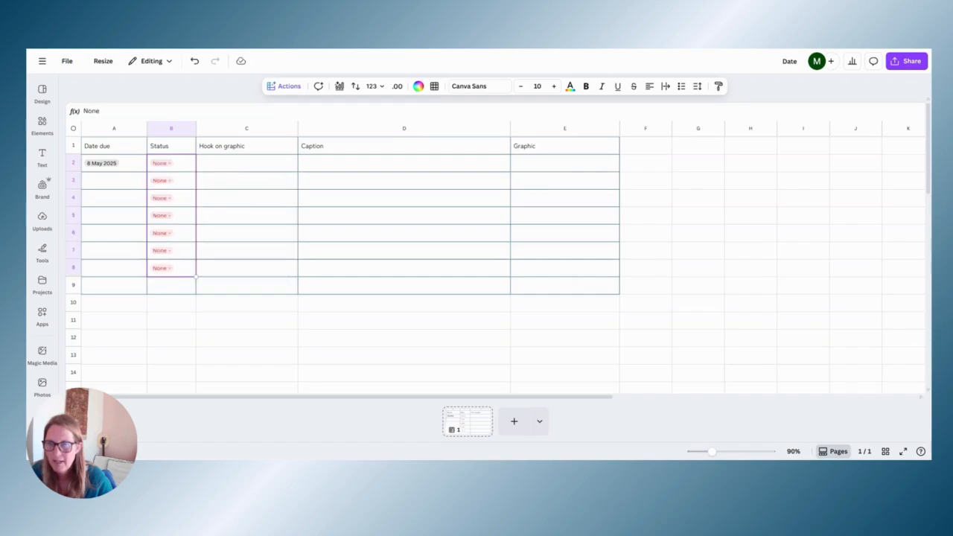
pyautogui.click(280, 257)
pyautogui.click(262, 167)
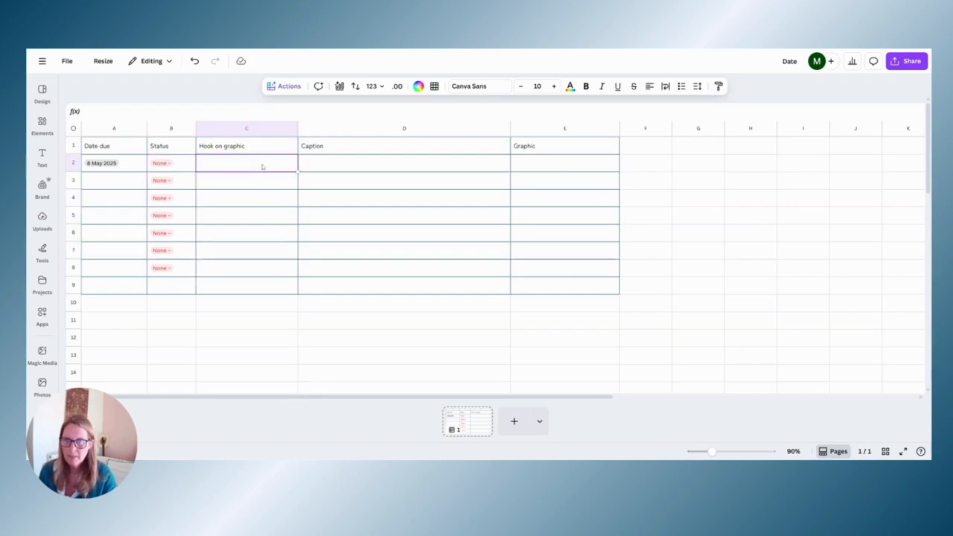
pyautogui.click(118, 167)
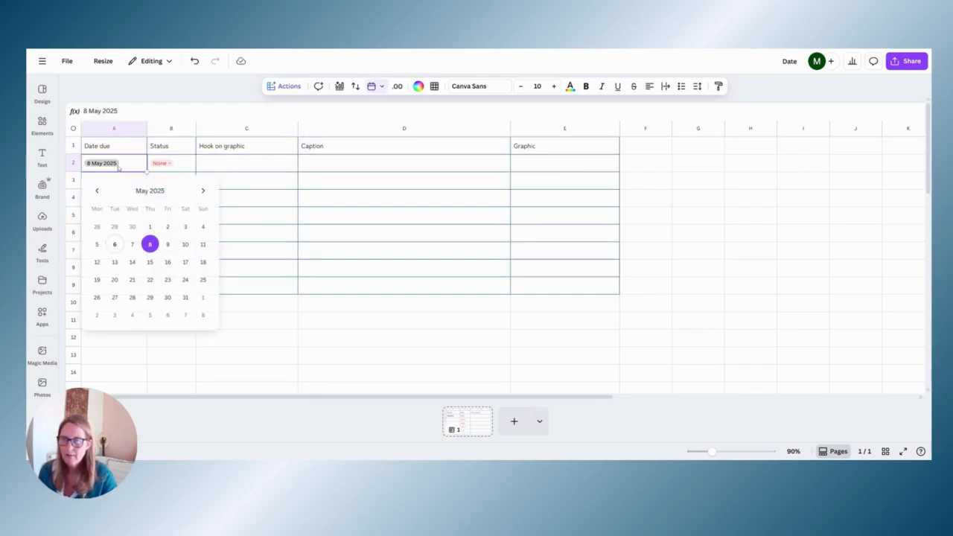
pyautogui.click(264, 212)
pyautogui.click(128, 164)
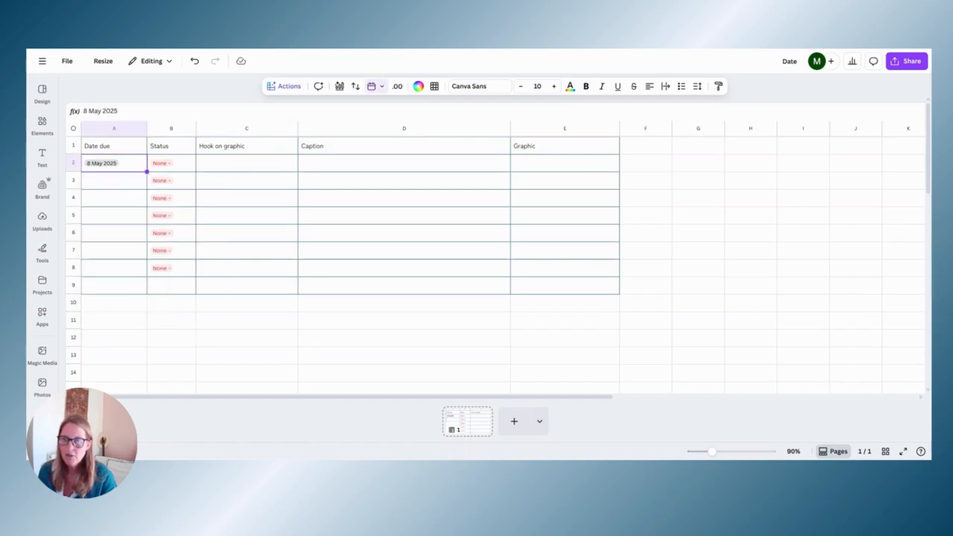
pyautogui.click(108, 163)
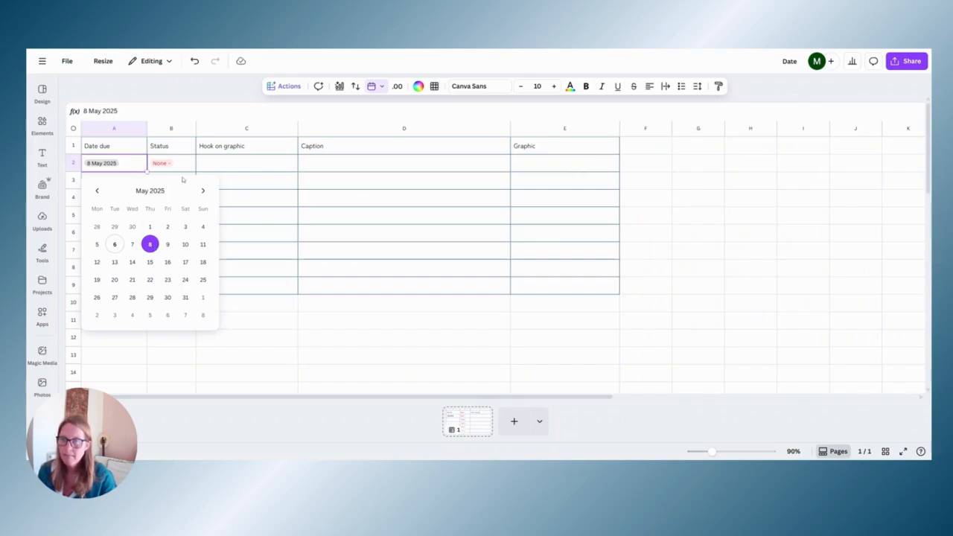
pyautogui.click(262, 180)
# Step: Fill the due date from A2 down into A3 and change A3 to 15 May 2025
pyautogui.click(142, 166)
pyautogui.moveTo(147, 171); pyautogui.dragTo(133, 185)
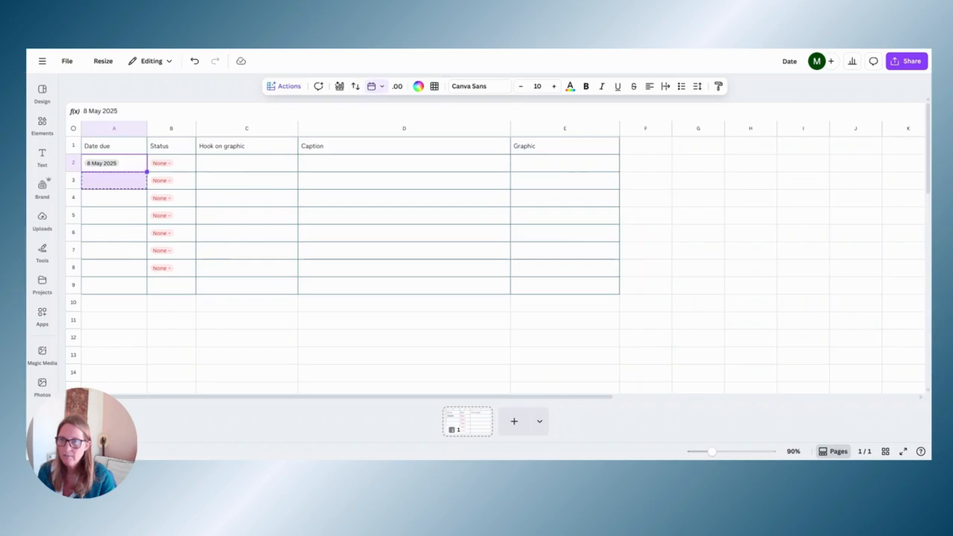
pyautogui.click(112, 185)
pyautogui.click(112, 185)
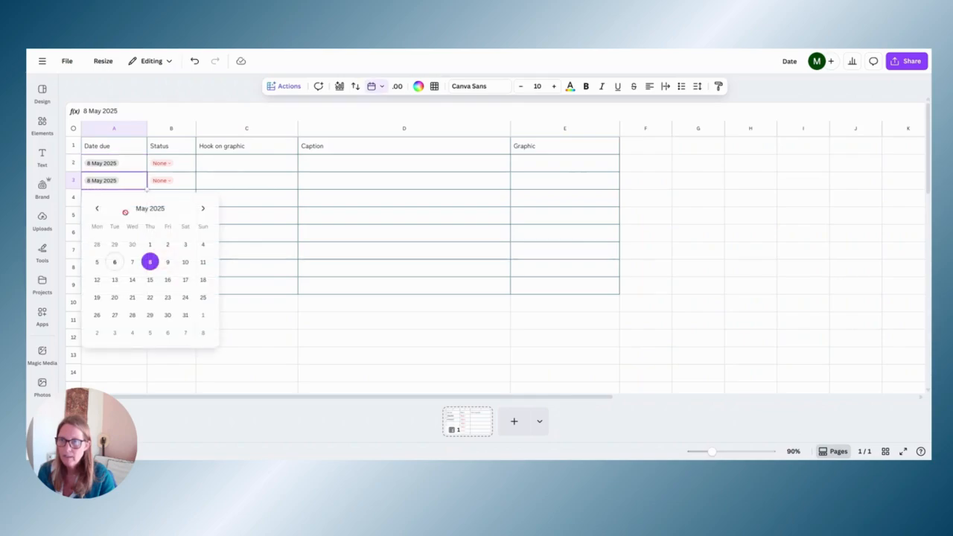
pyautogui.click(149, 279)
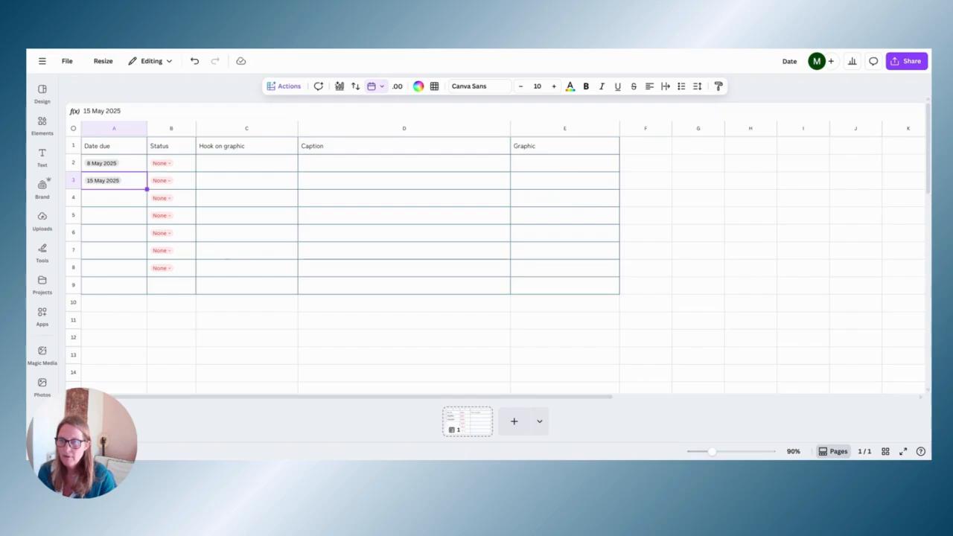
# Step: Fill the due date from A3 down to A5, changing A4 to 22 May 2025 and A5 to 29 May 2025
pyautogui.moveTo(147, 190); pyautogui.dragTo(146, 223)
pyautogui.click(111, 199)
pyautogui.click(150, 316)
pyautogui.click(102, 215)
pyautogui.click(150, 350)
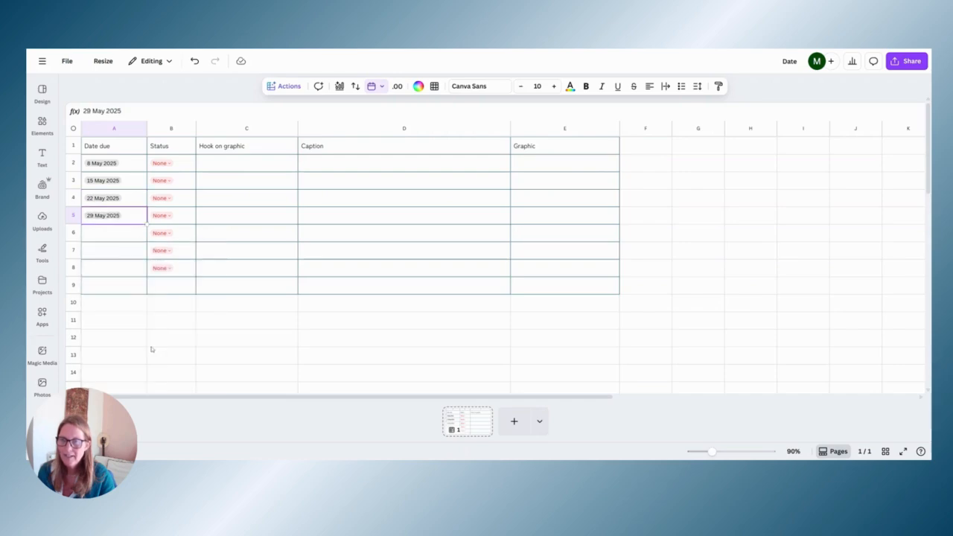
pyautogui.click(149, 303)
# Step: Enter a Magic Write prompt for cells C2 to C9: "write 8 hooklines for my social media graphics, about mindset bossting for visibility"
pyautogui.click(270, 164)
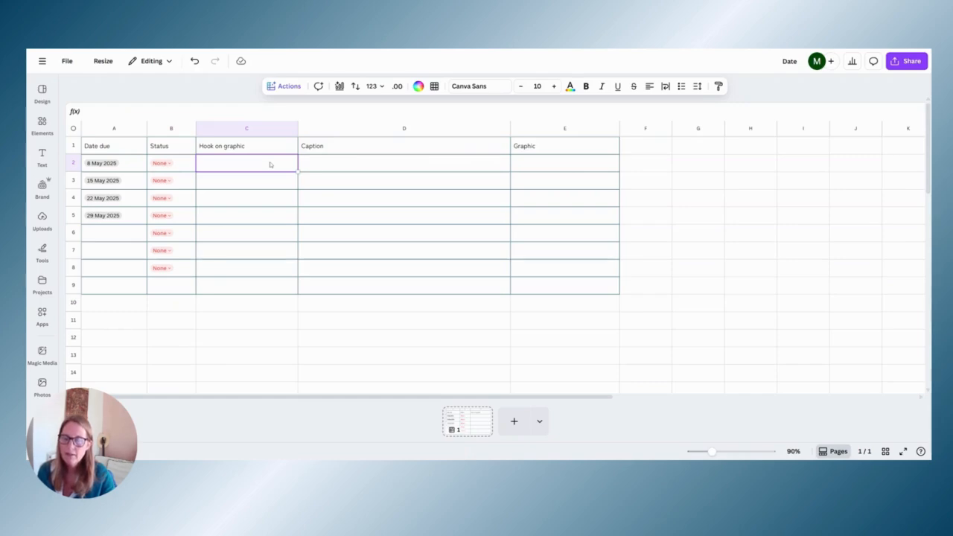
pyautogui.press('Return')
pyautogui.moveTo(270, 164); pyautogui.dragTo(265, 283)
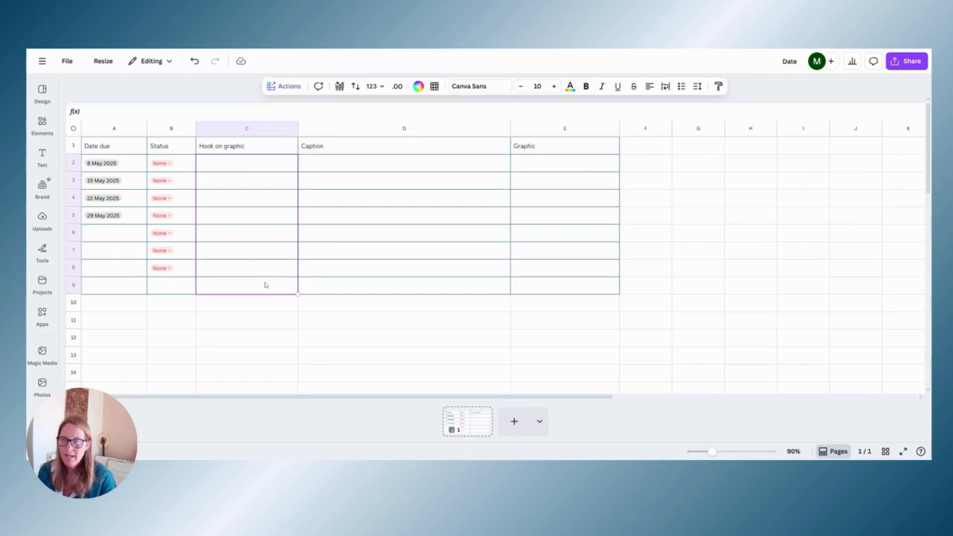
pyautogui.click(289, 87)
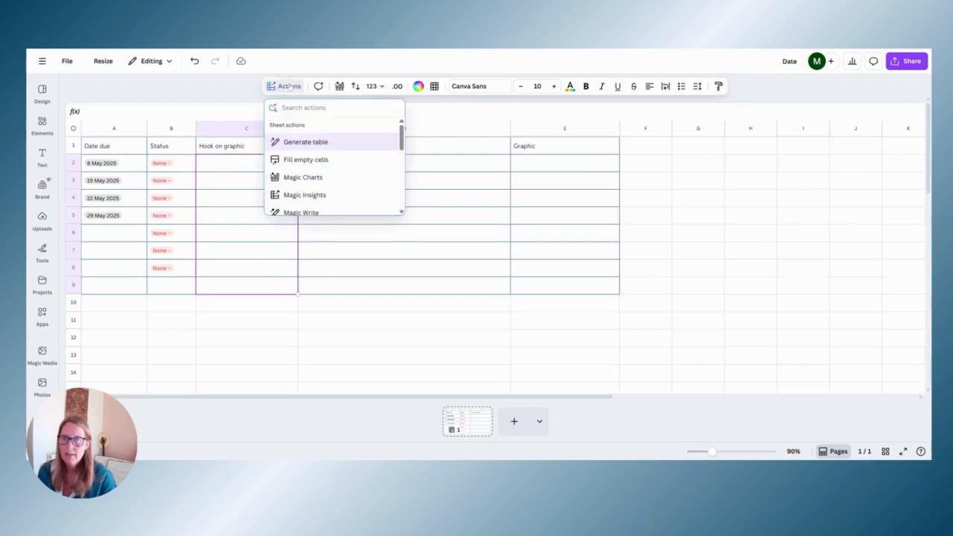
pyautogui.click(287, 212)
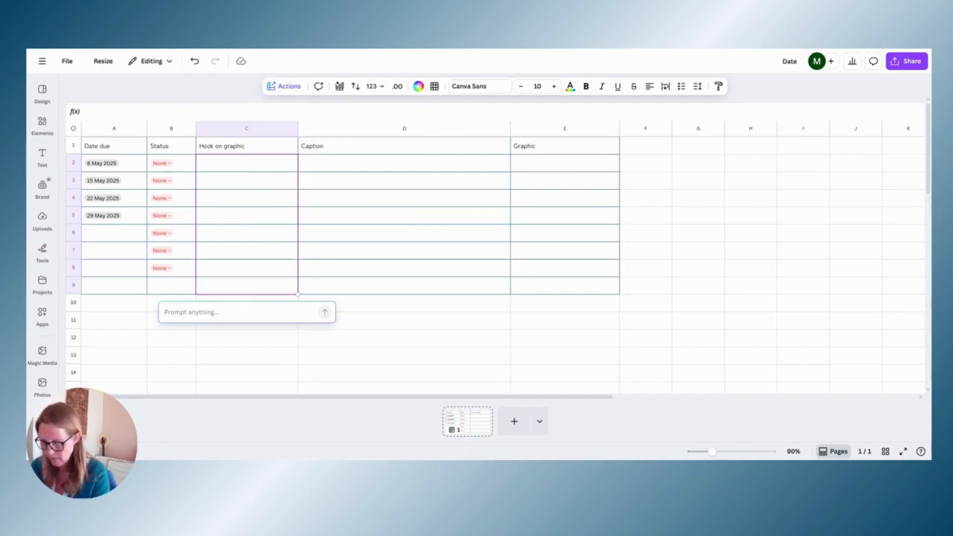
pyautogui.write('write')
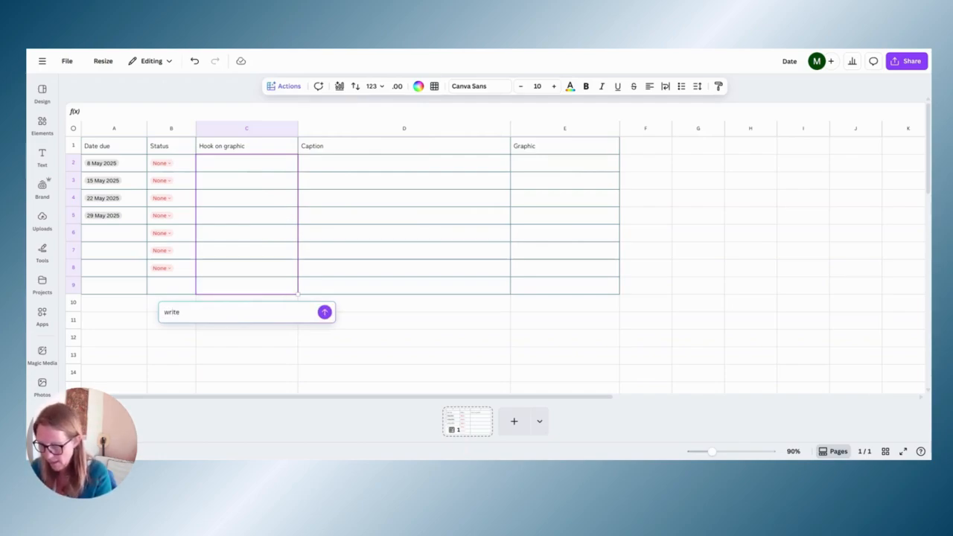
pyautogui.write(' 8 hoo')
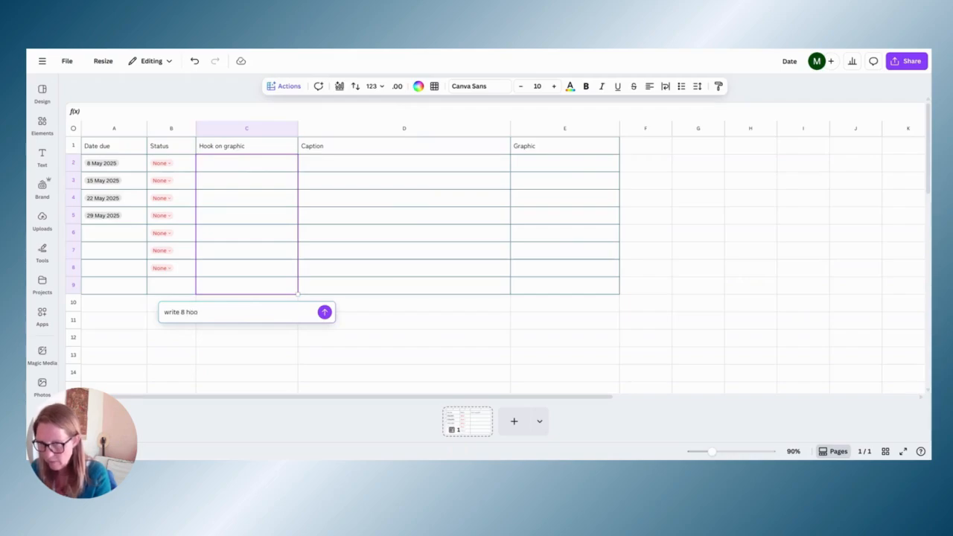
pyautogui.write('klines')
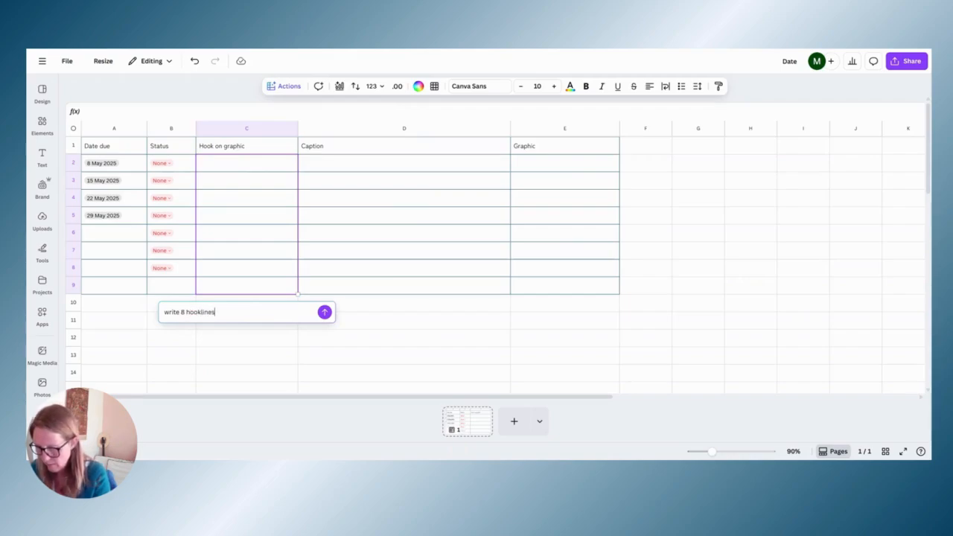
pyautogui.write(' for my soci')
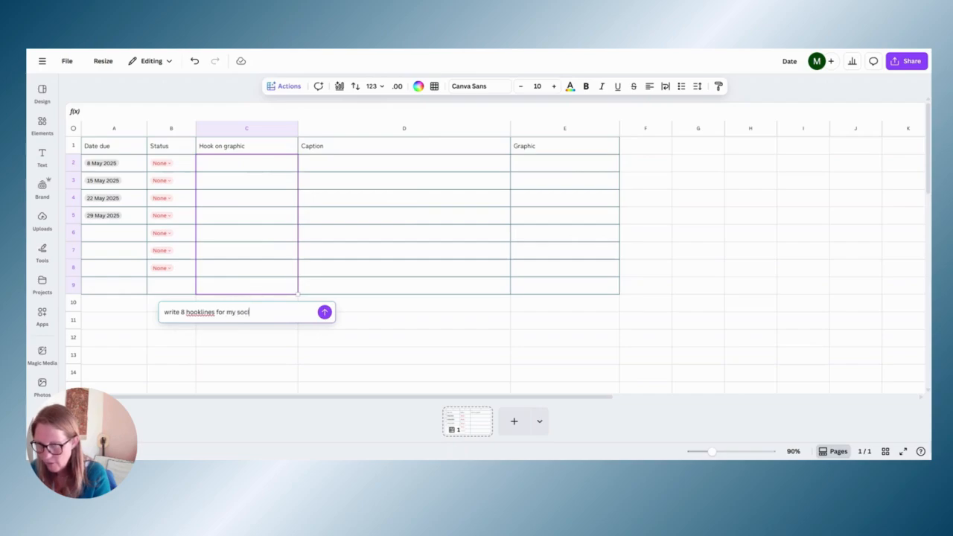
pyautogui.write('al media')
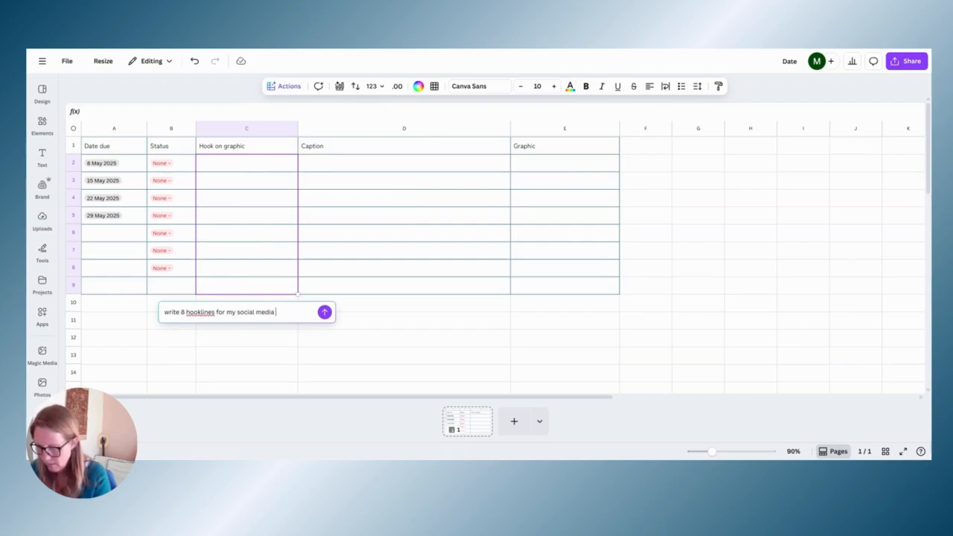
pyautogui.write(' graphics')
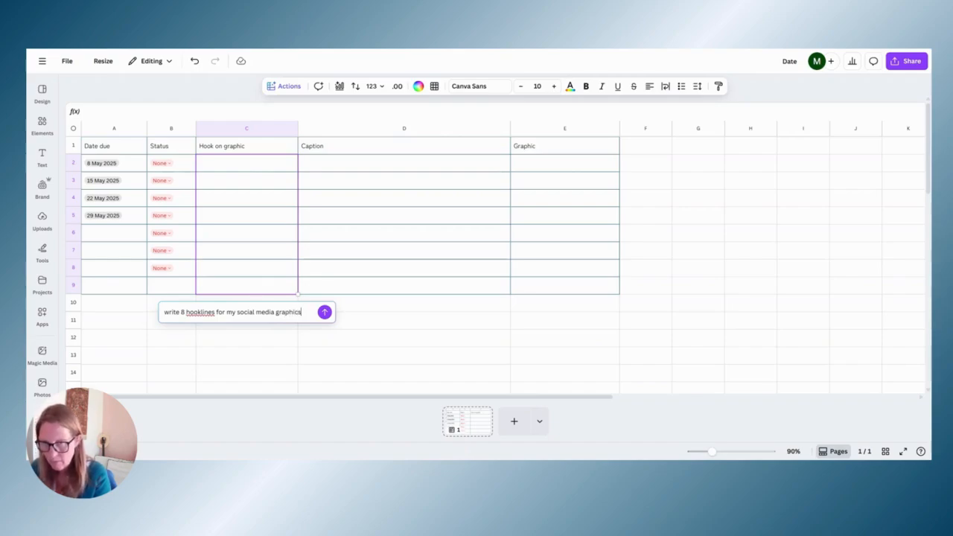
pyautogui.write(', a')
pyautogui.write('mindset')
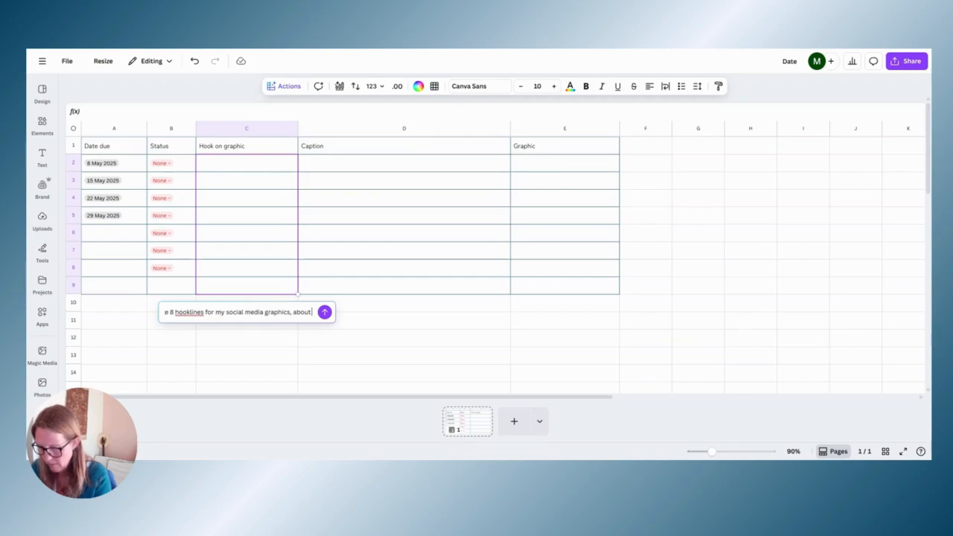
pyautogui.write(' bo')
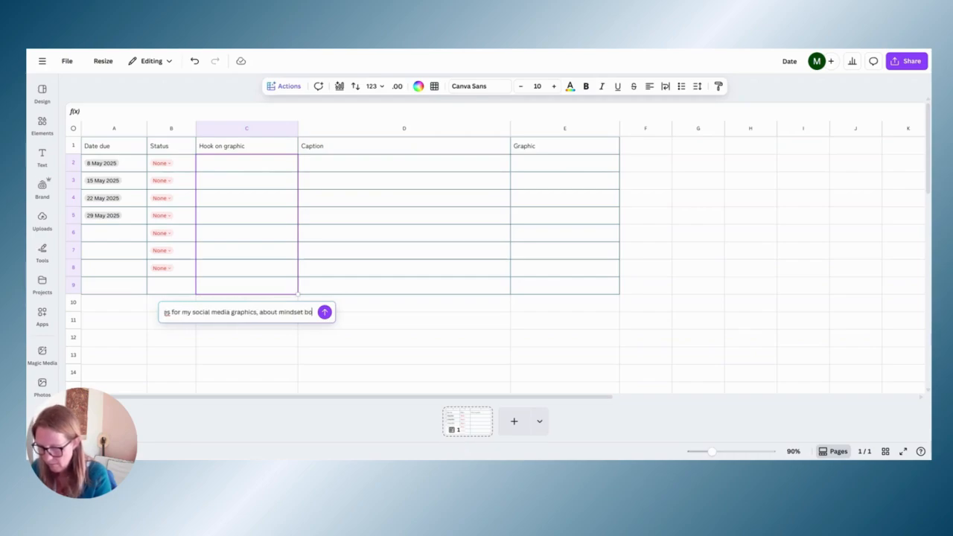
pyautogui.write('ssting for vis')
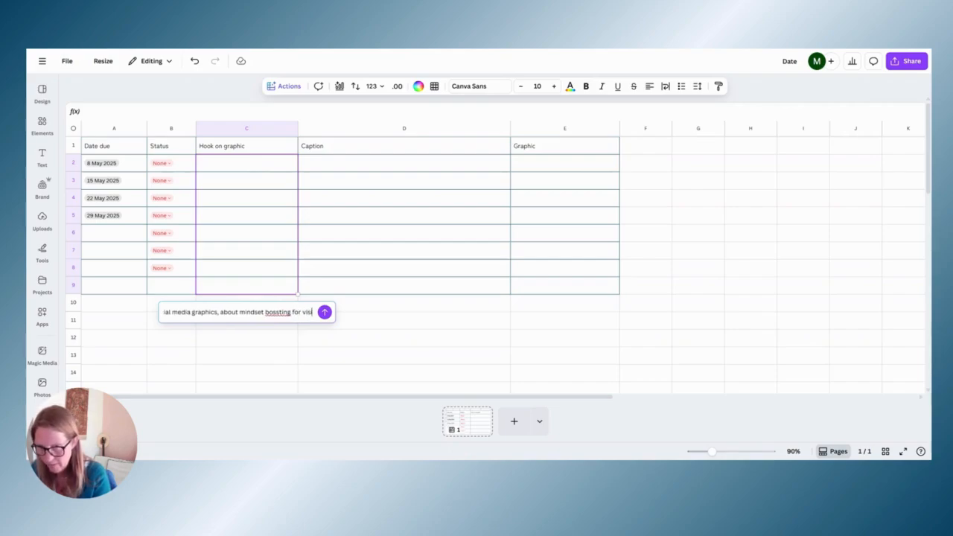
pyautogui.write('ibility')
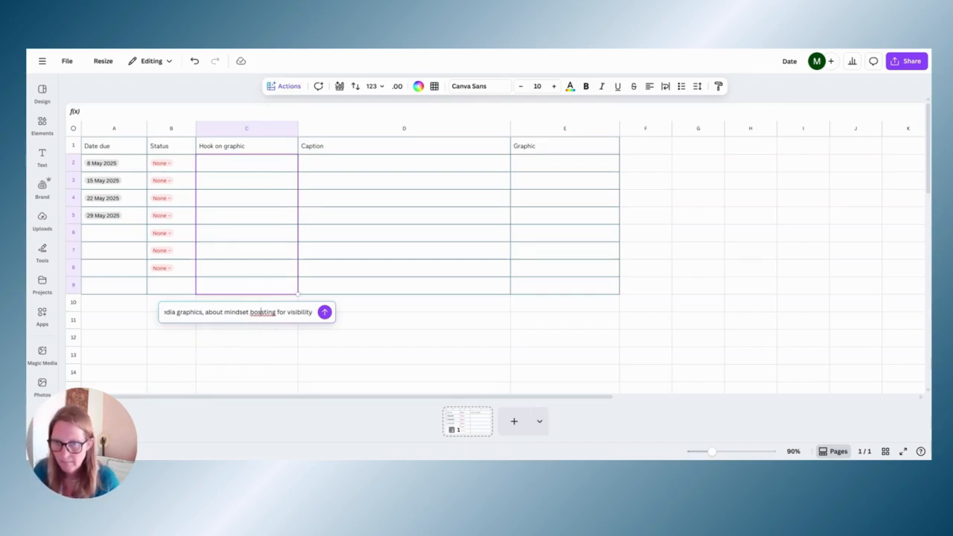
# Step: Correct the spelling in the Magic Write prompt so it reads "boosting" and "hook lines"
pyautogui.press('BackSpace')
pyautogui.write('o')
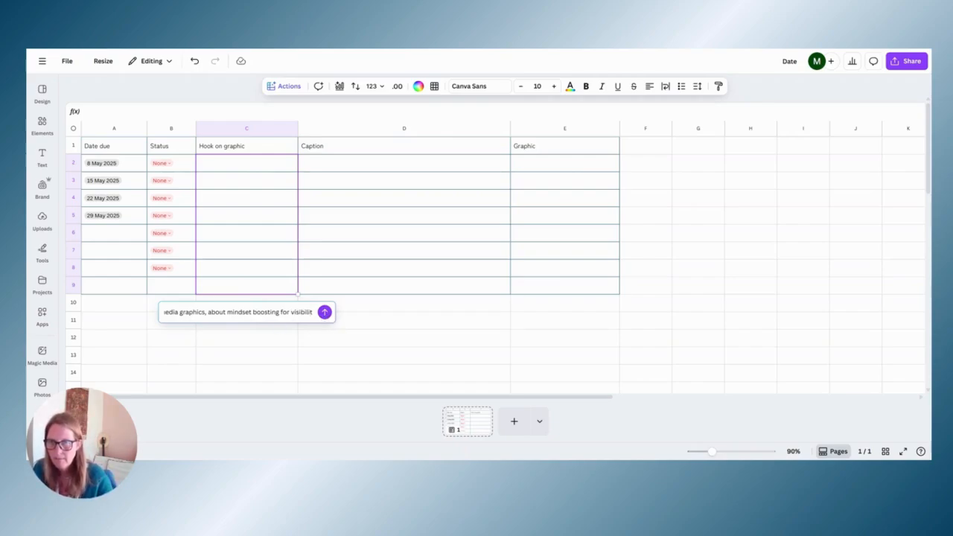
pyautogui.click(223, 312)
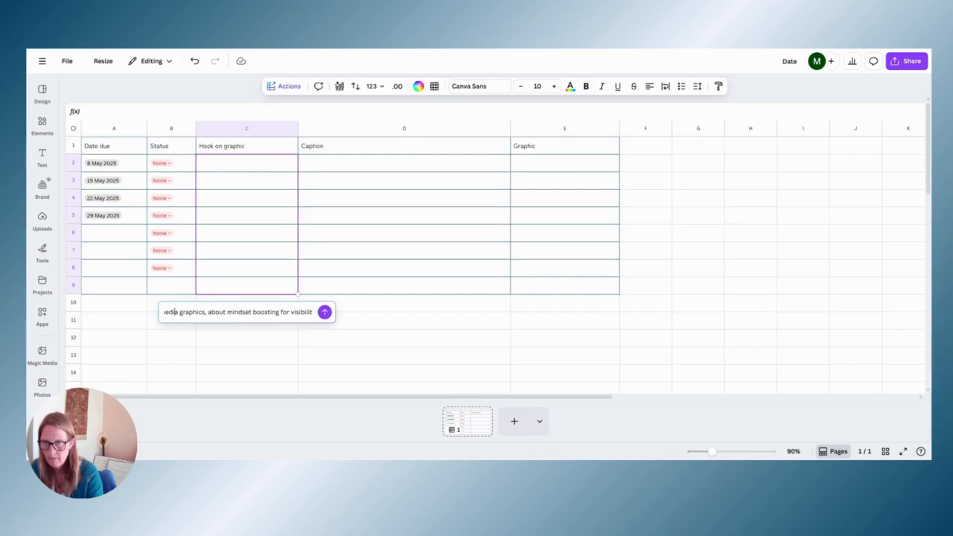
pyautogui.press('Left')
pyautogui.press('Left')
pyautogui.press('Left')
pyautogui.press('Left')
pyautogui.press('Left')
pyautogui.press('Left')
pyautogui.press('Left')
pyautogui.press('Left')
pyautogui.press('Left')
pyautogui.press('Left')
pyautogui.press('Left')
pyautogui.press('Left')
pyautogui.press('Left')
pyautogui.press('Left')
pyautogui.press('Left')
pyautogui.press('Left')
pyautogui.press('Left')
pyautogui.press('Left')
pyautogui.press('Left')
pyautogui.press('Left')
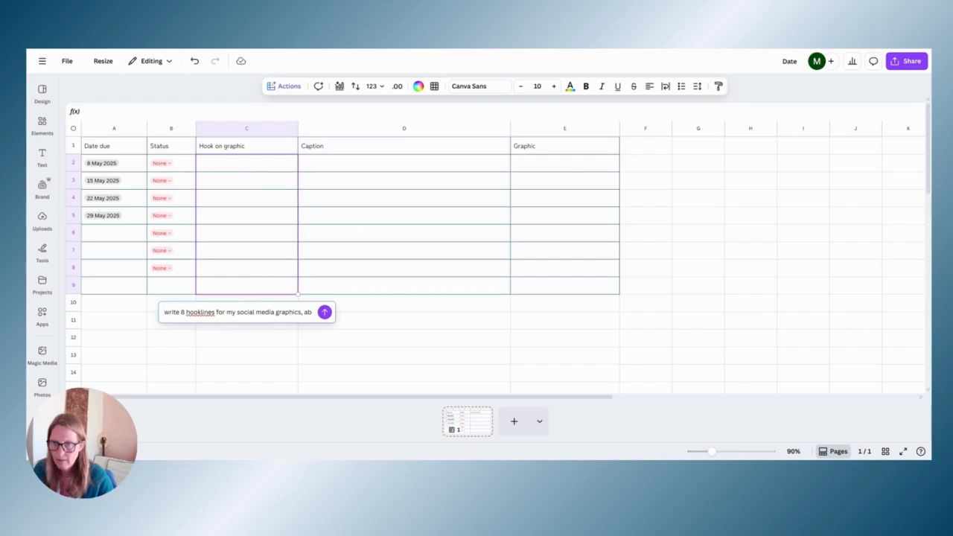
pyautogui.click(200, 311)
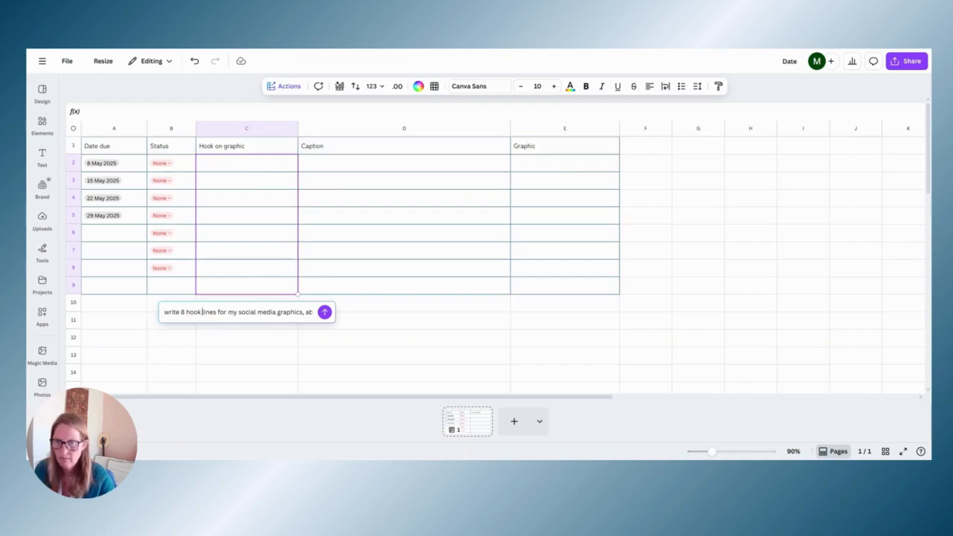
# Step: Generate the eight hook lines and insert them into the Hook on graphic column from C2 to C9
pyautogui.click(324, 312)
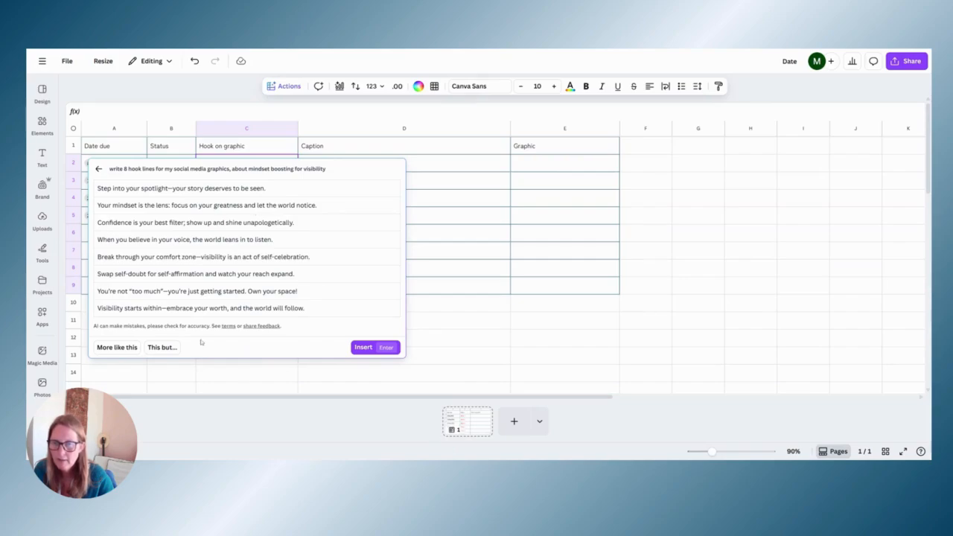
pyautogui.click(361, 348)
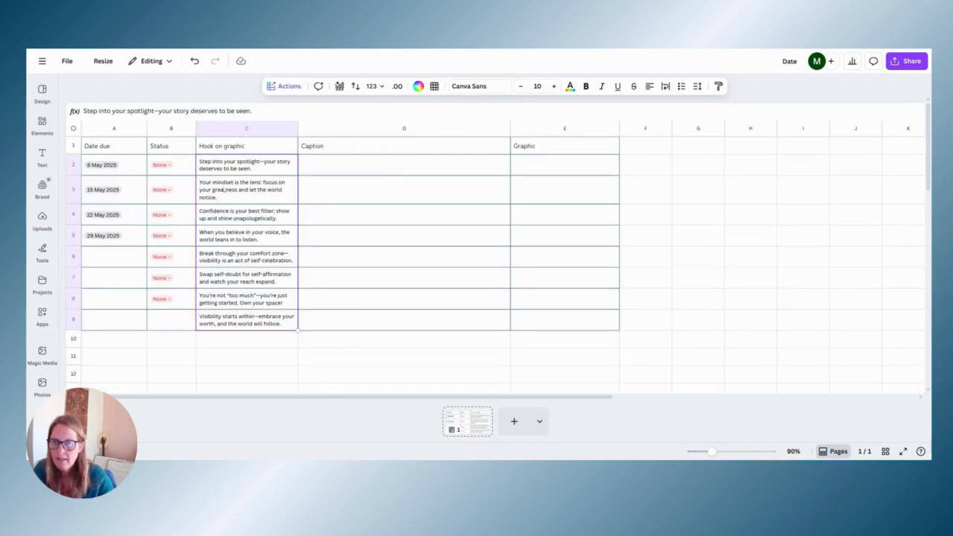
pyautogui.click(350, 363)
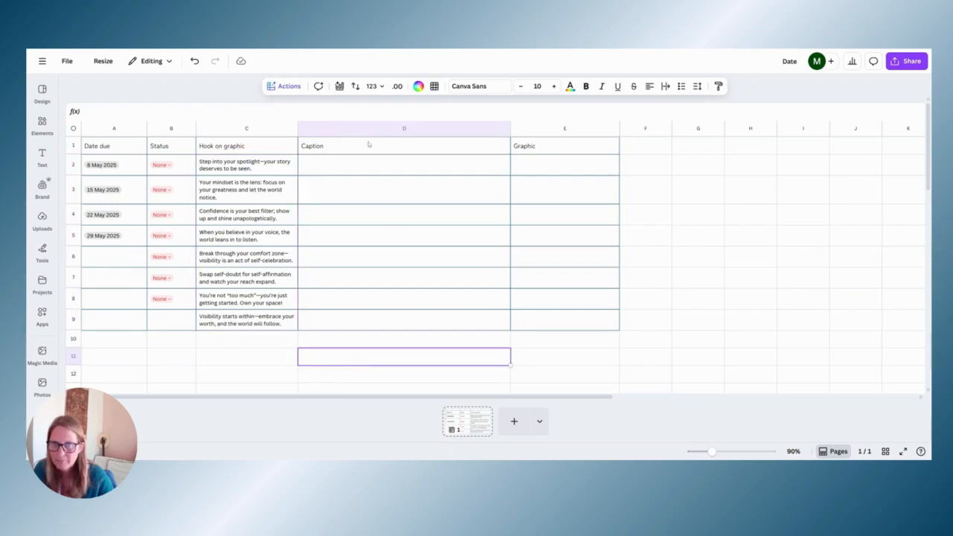
# Step: Copy the hook text from C2 and paste it into a Magic Write prompt for the caption cell D2
pyautogui.click(280, 165)
pyautogui.click(322, 165)
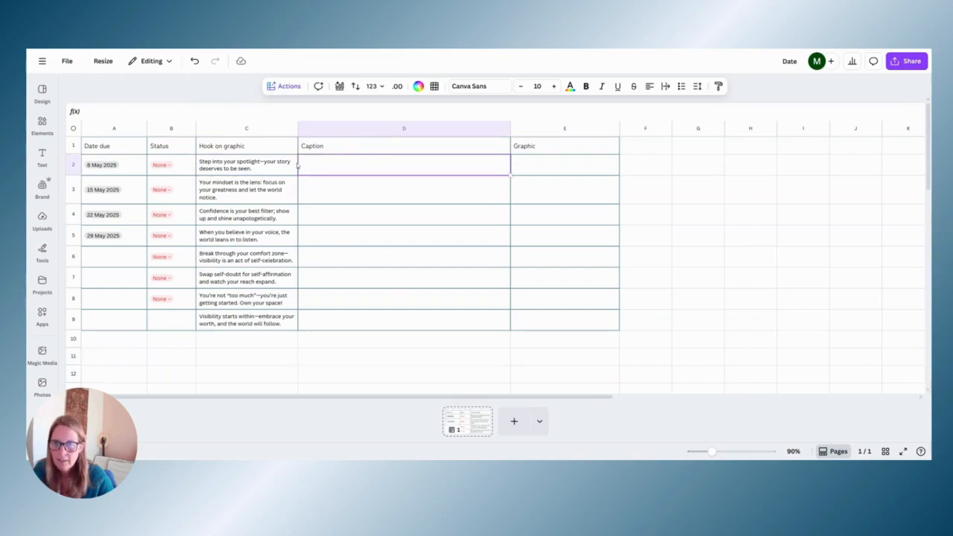
pyautogui.click(256, 164)
pyautogui.tripleClick(256, 164)
pyautogui.hotkey('ctrl', 'c')
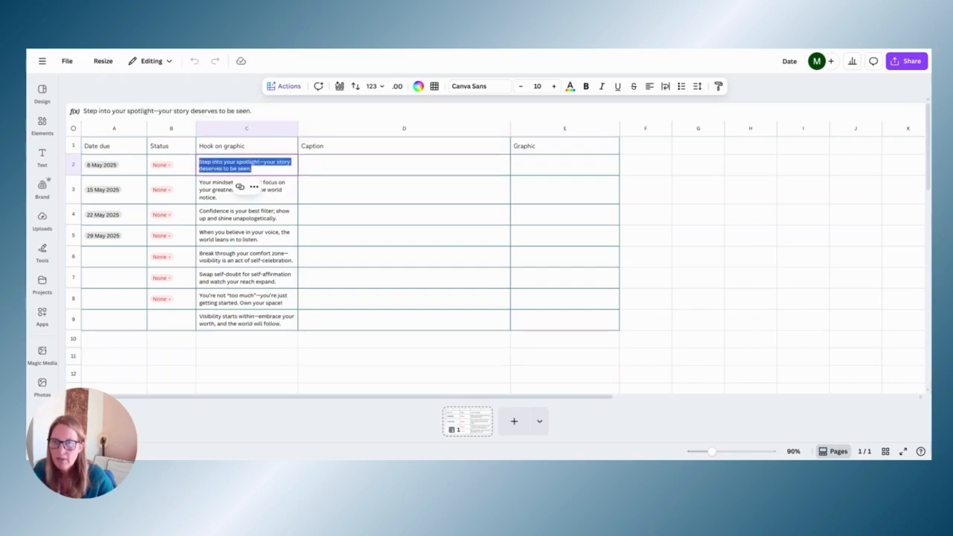
pyautogui.click(331, 173)
pyautogui.click(286, 86)
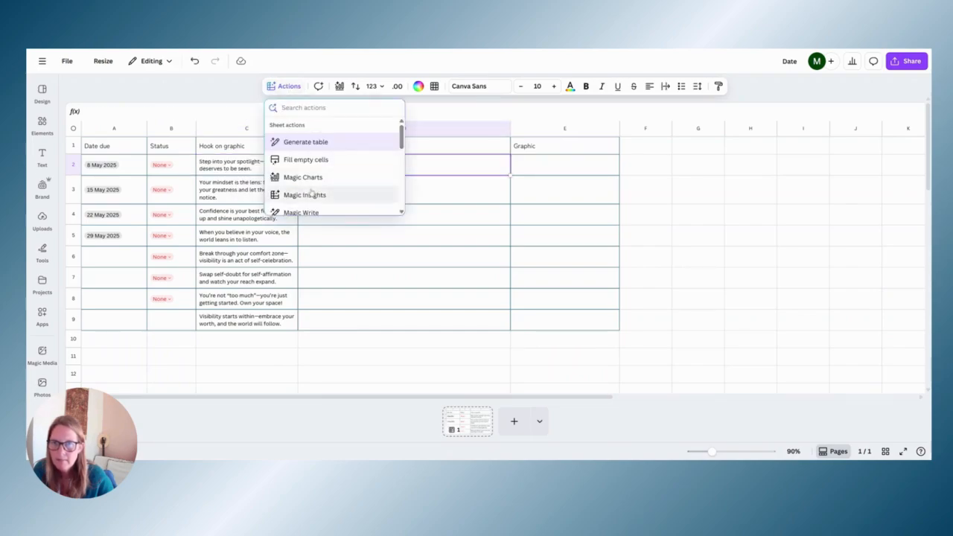
pyautogui.scroll(-3, 311, 192)
pyautogui.click(301, 125)
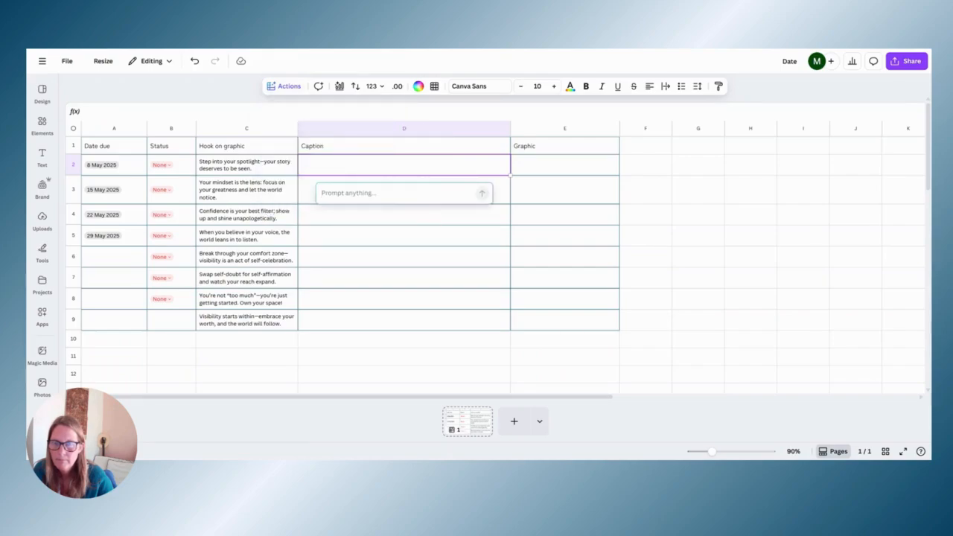
pyautogui.hotkey('ctrl', 'v')
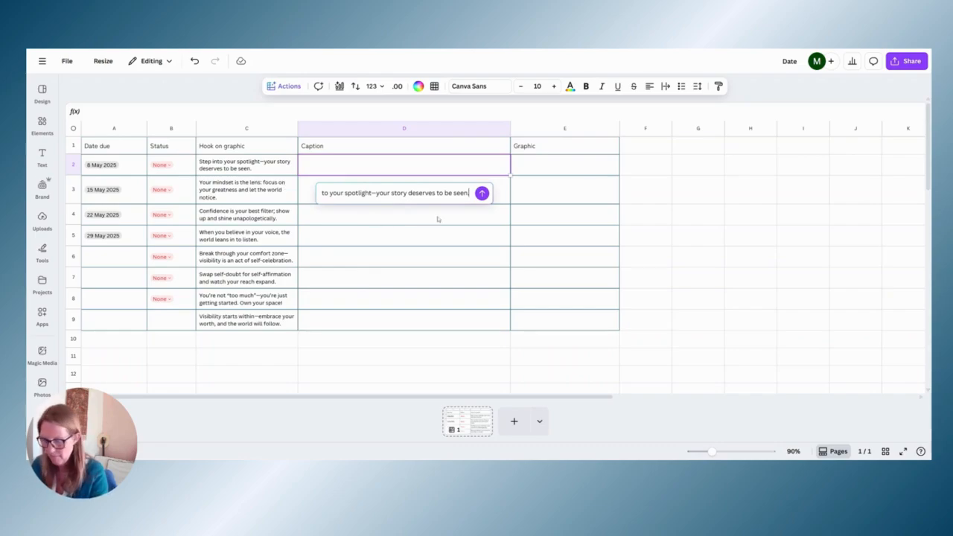
# Step: Append to the D2 prompt: "write this longer for a my social media caption. my niche are women in business who need to boost their leads"
pyautogui.write('write th')
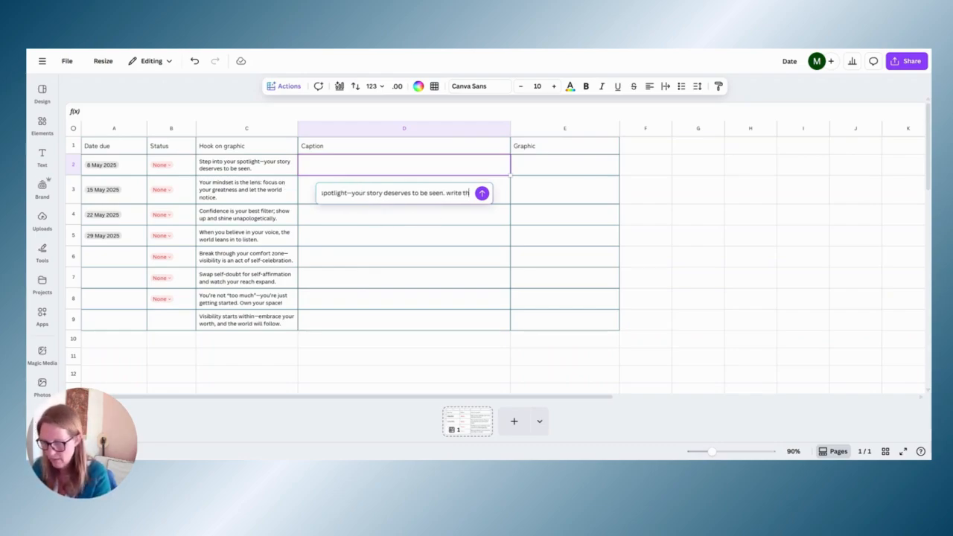
pyautogui.write('is')
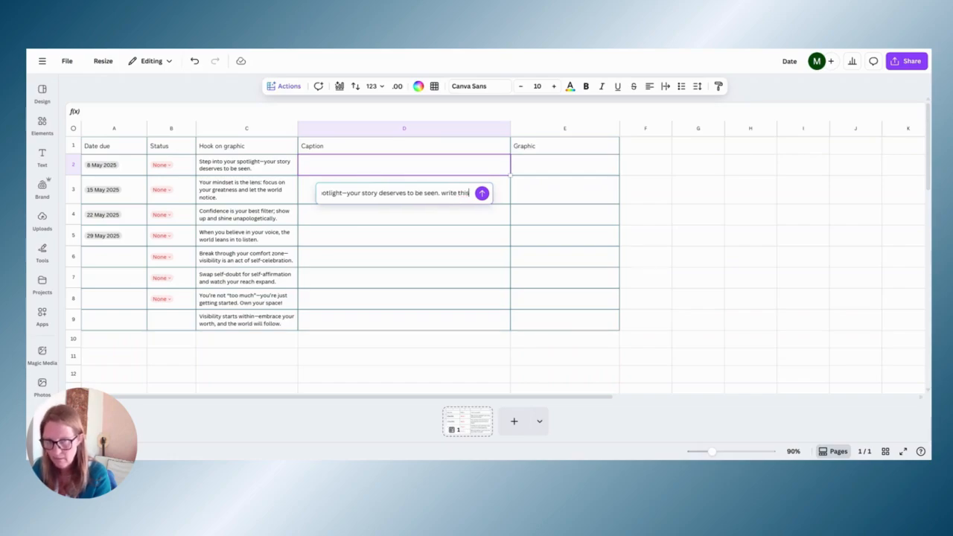
pyautogui.write(' longer f')
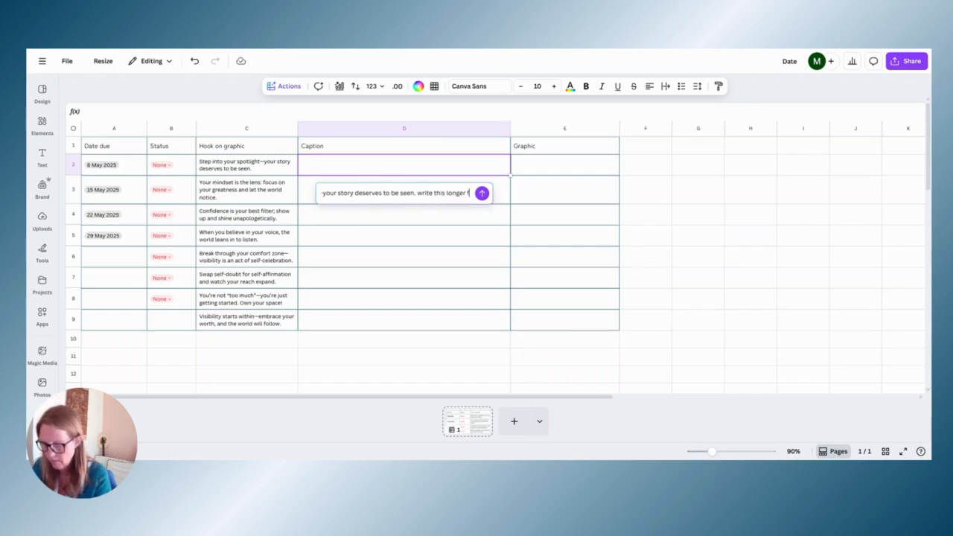
pyautogui.write('or a my social media')
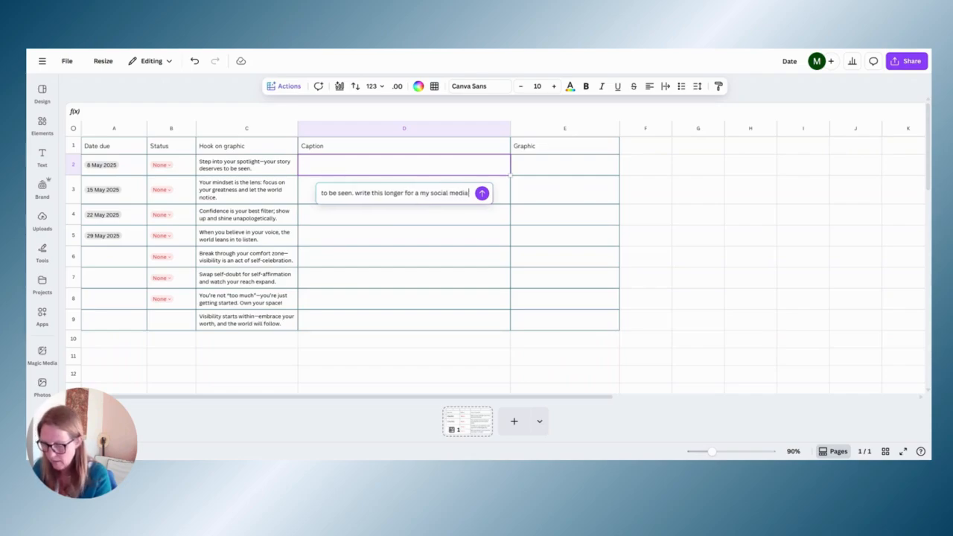
pyautogui.write(' caption. my niche')
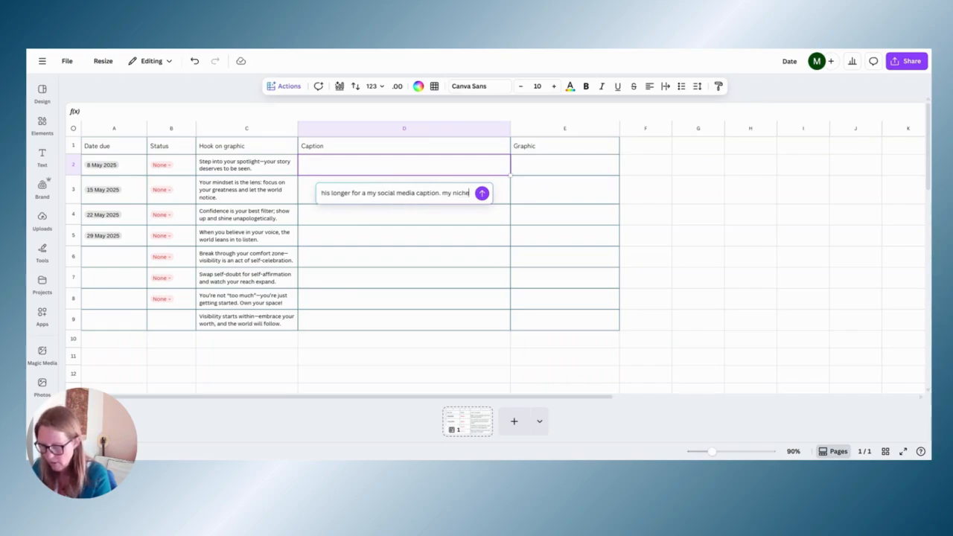
pyautogui.write(' are wom')
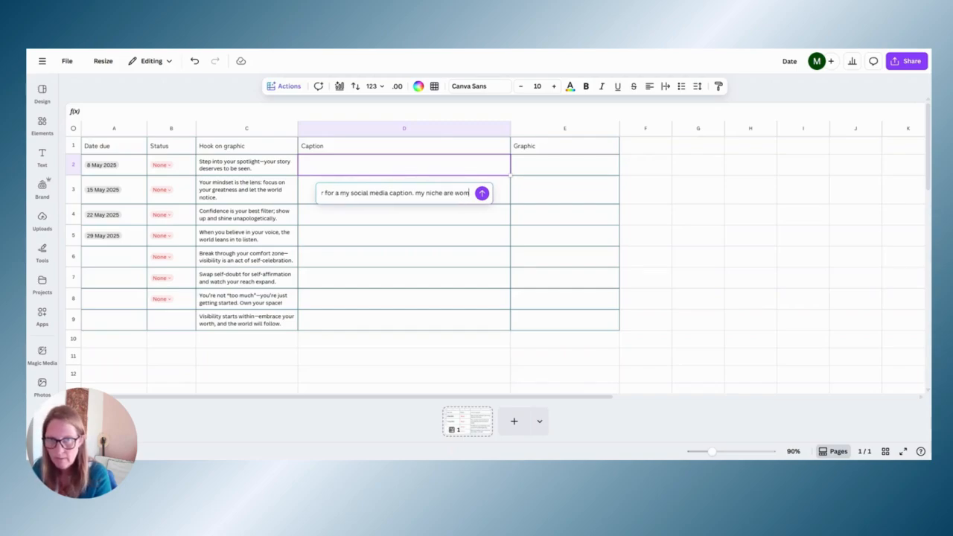
pyautogui.write('en ')
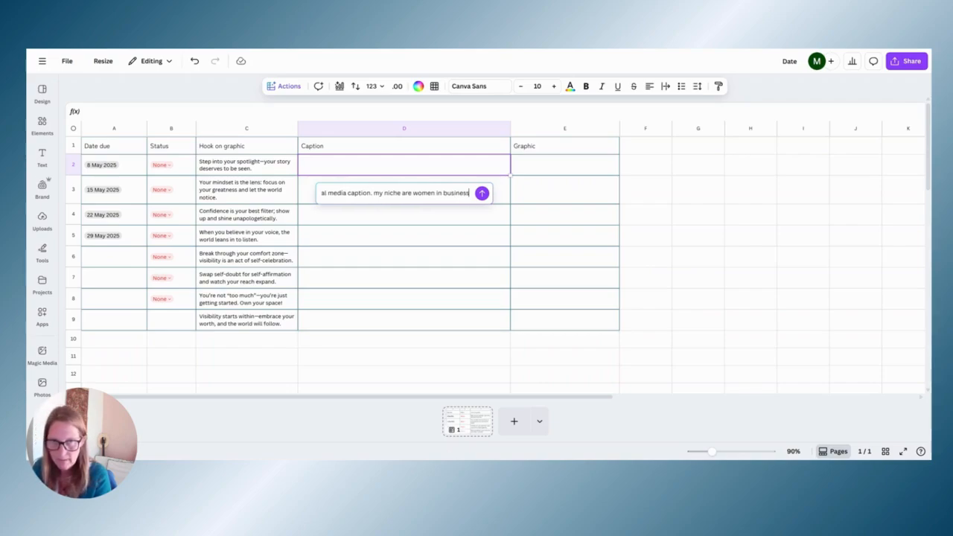
pyautogui.write('in business who')
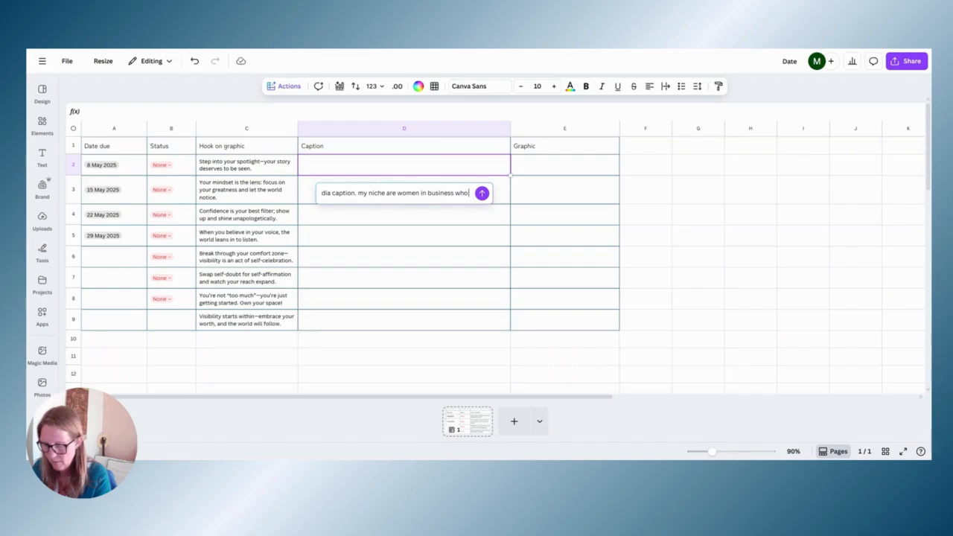
pyautogui.write(' need to bo')
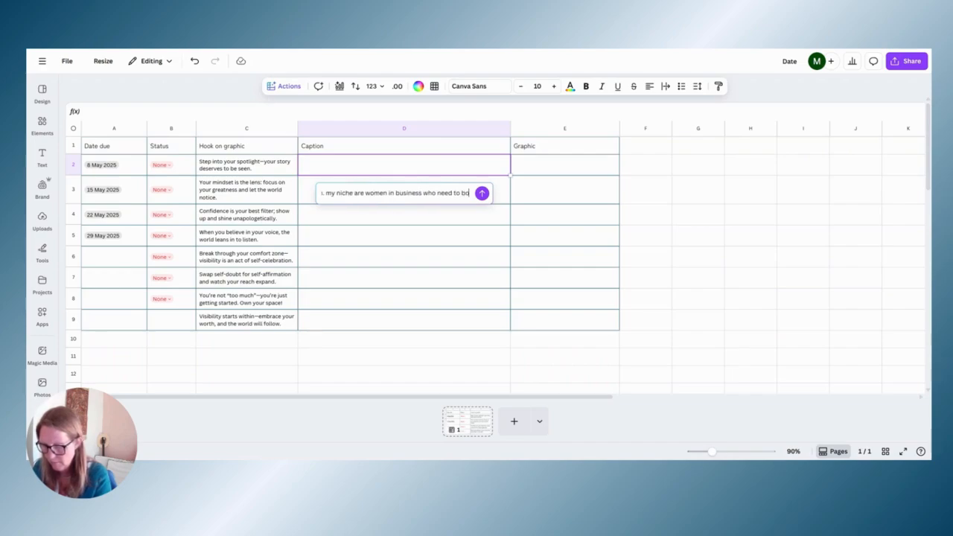
pyautogui.write('ost their leads')
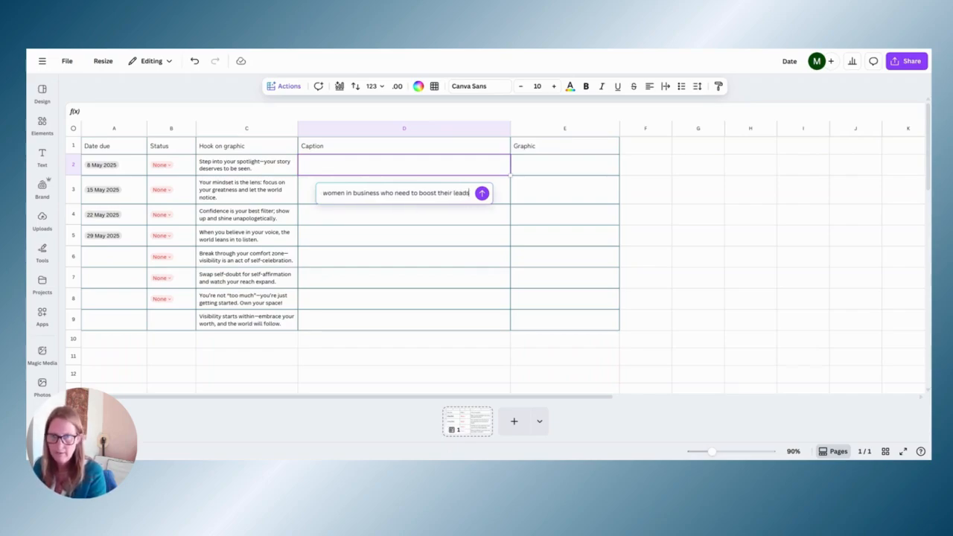
# Step: Generate the caption and insert it into D2, with the text wrapped inside the cell
pyautogui.press('Return')
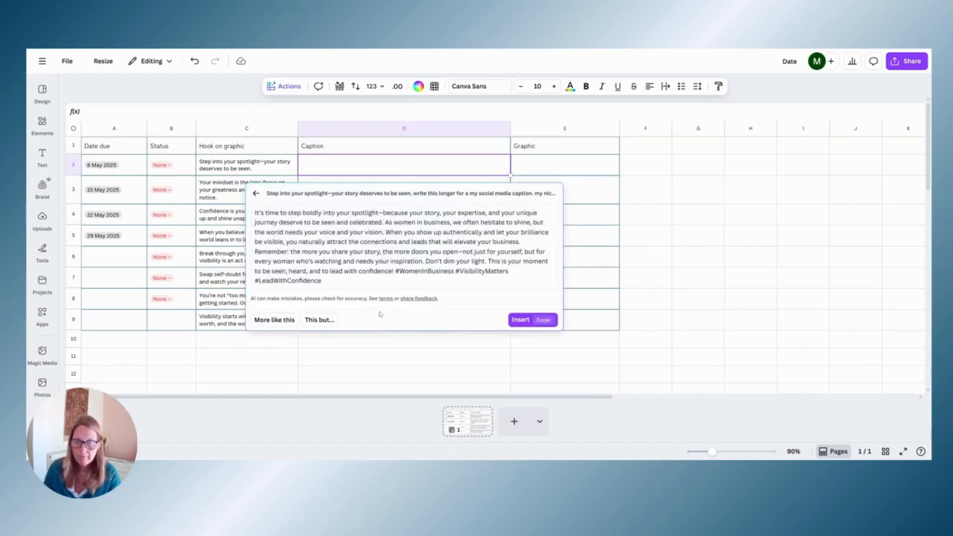
pyautogui.click(519, 319)
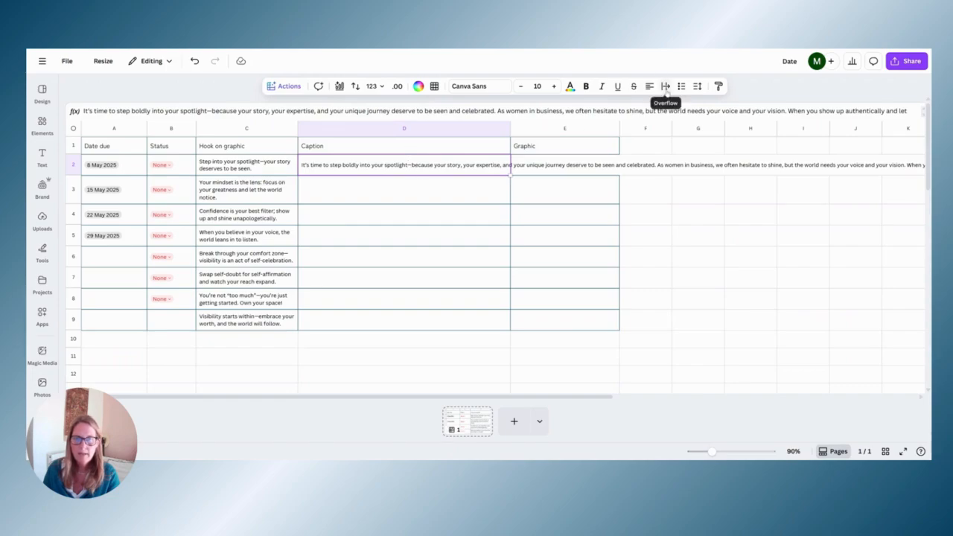
pyautogui.click(666, 87)
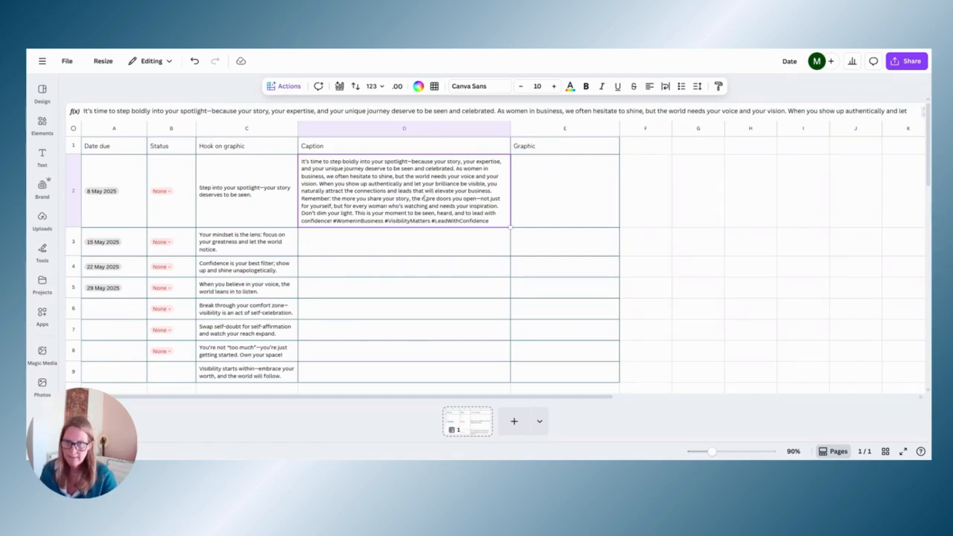
# Step: Insert blank lines in the D2 caption before "As women in business" and before "Remember"
pyautogui.doubleClick(483, 213)
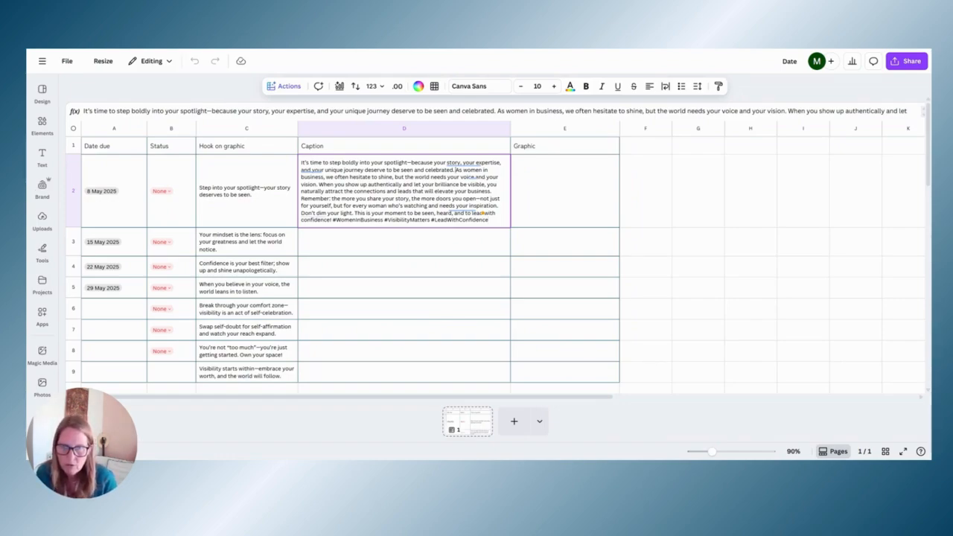
pyautogui.hotkey('shift', 'Return')
pyautogui.hotkey('shift', 'Return')
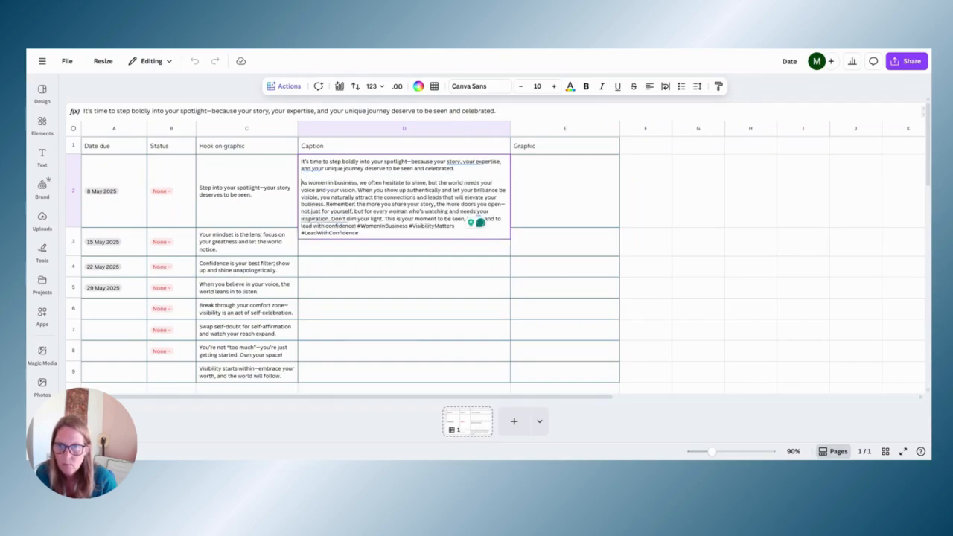
pyautogui.click(326, 204)
pyautogui.hotkey('shift', 'Return')
pyautogui.hotkey('shift', 'Return')
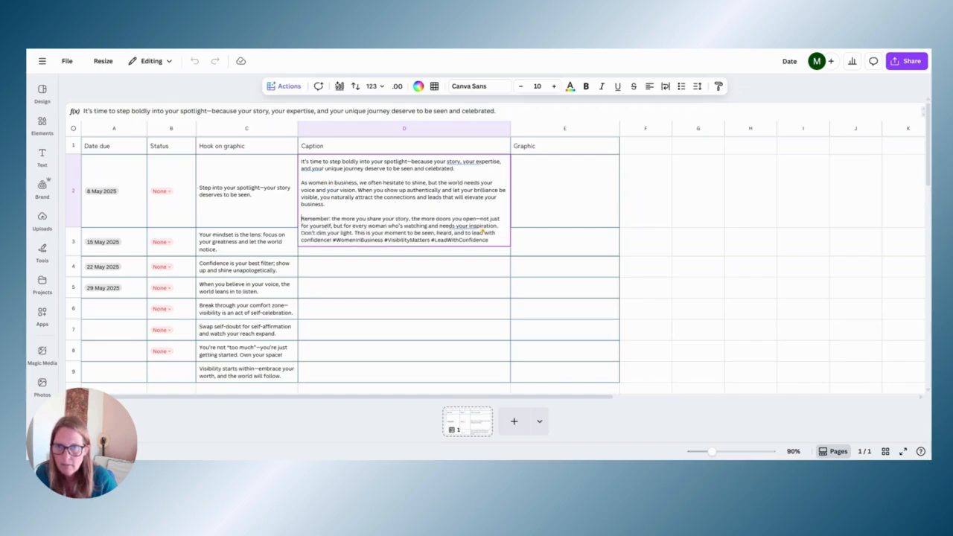
# Step: Separate "This is your moment" and the hashtags in the D2 caption with blank lines before each
pyautogui.scroll(-2, 369, 209)
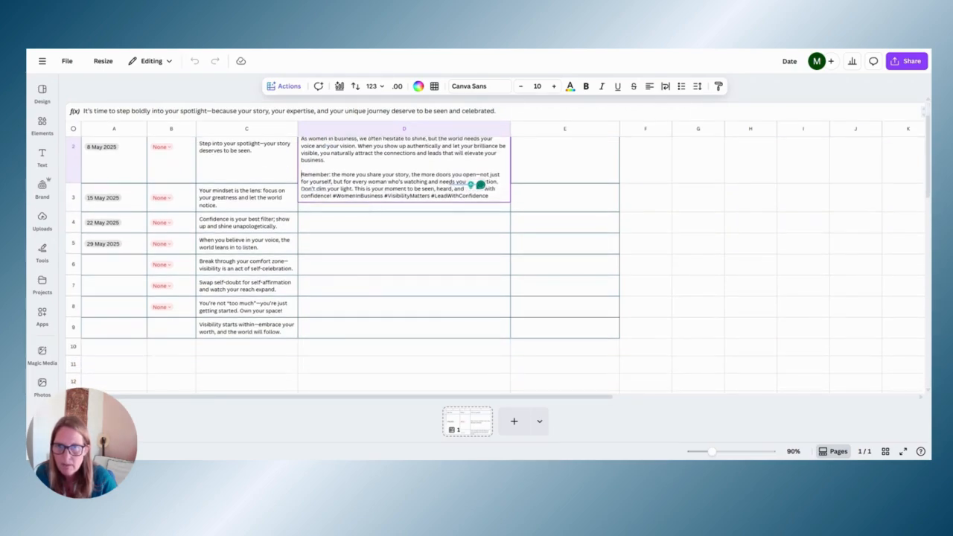
pyautogui.click(355, 189)
pyautogui.press('Return')
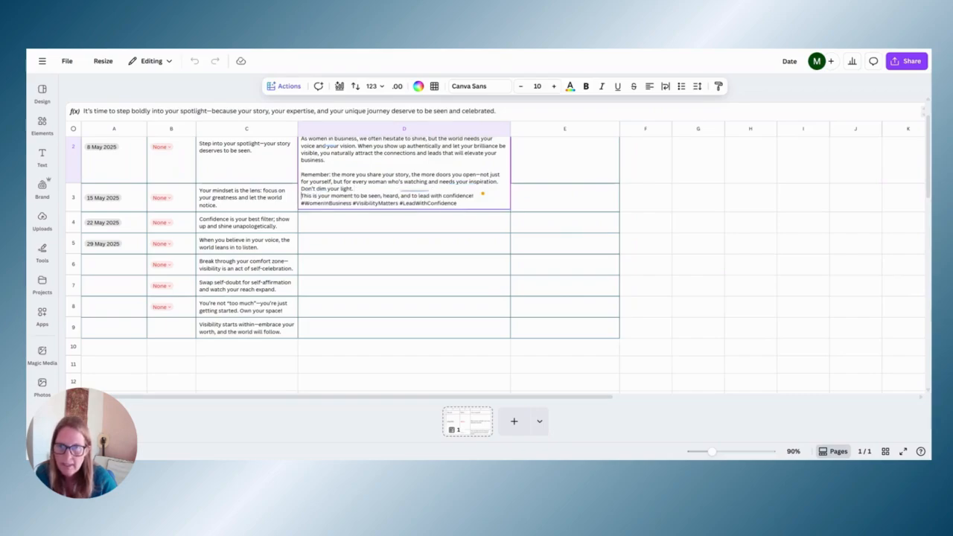
pyautogui.press('Return')
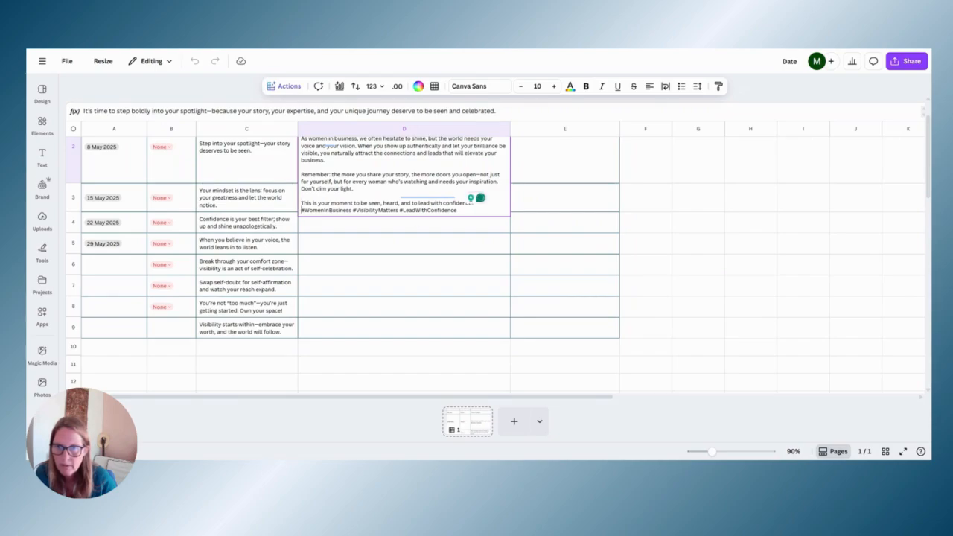
pyautogui.press('Return')
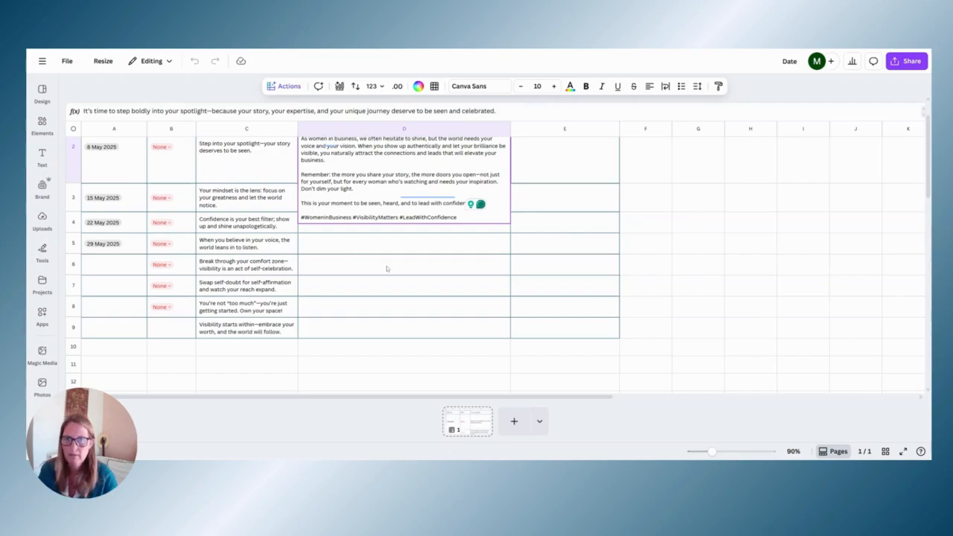
pyautogui.click(387, 266)
pyautogui.scroll(2, 386, 225)
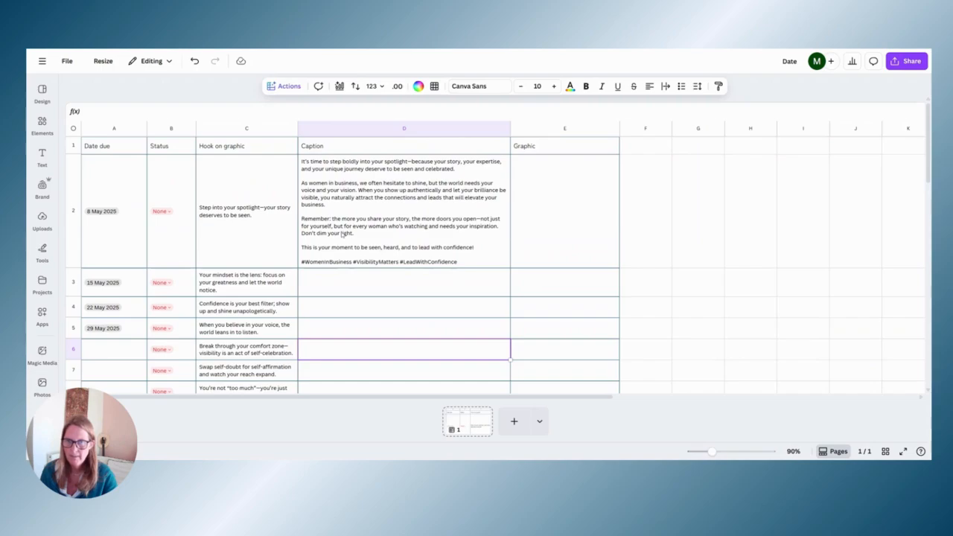
# Step: Copy the hook text from C3 and paste it into a Magic Write prompt for the caption cell D3
pyautogui.scroll(-2, 341, 233)
pyautogui.click(333, 239)
pyautogui.click(263, 240)
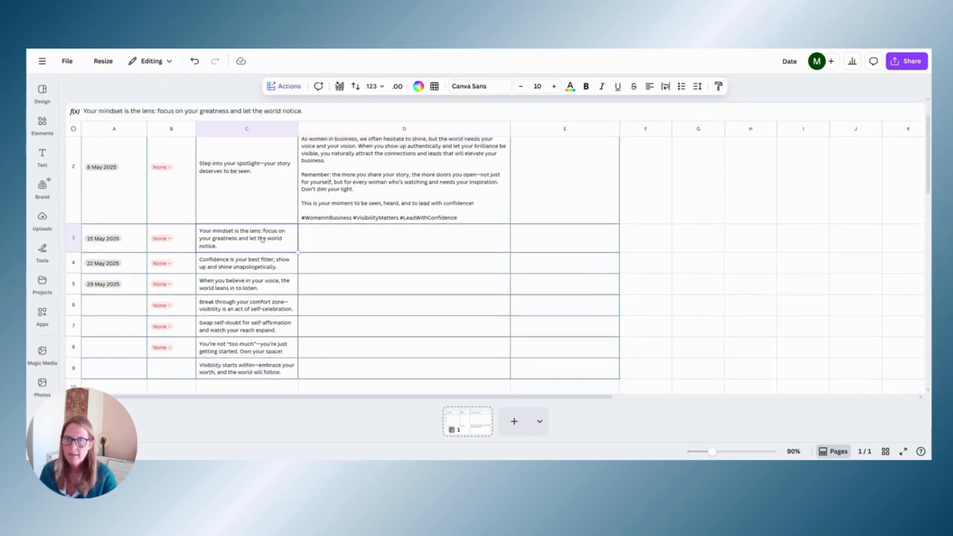
pyautogui.doubleClick(262, 240)
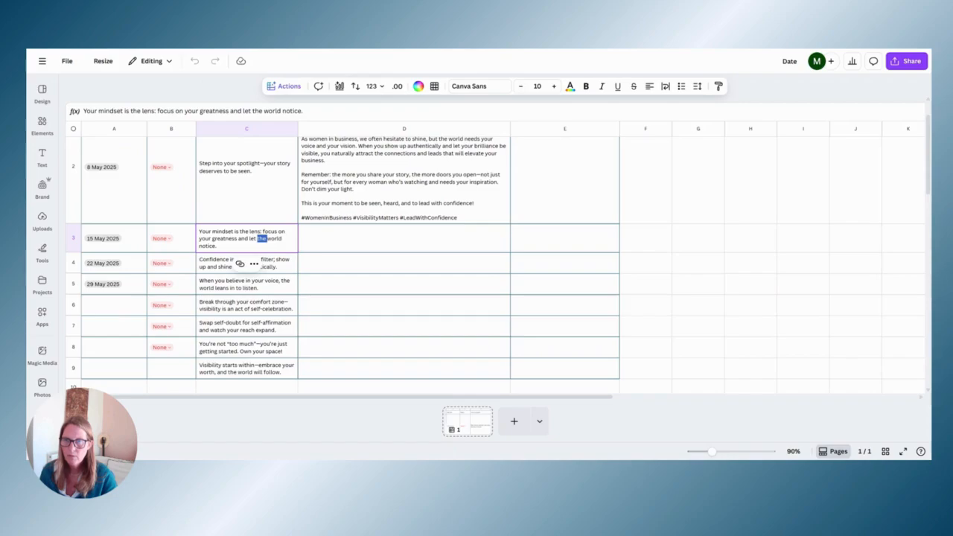
pyautogui.moveTo(218, 247); pyautogui.dragTo(199, 232)
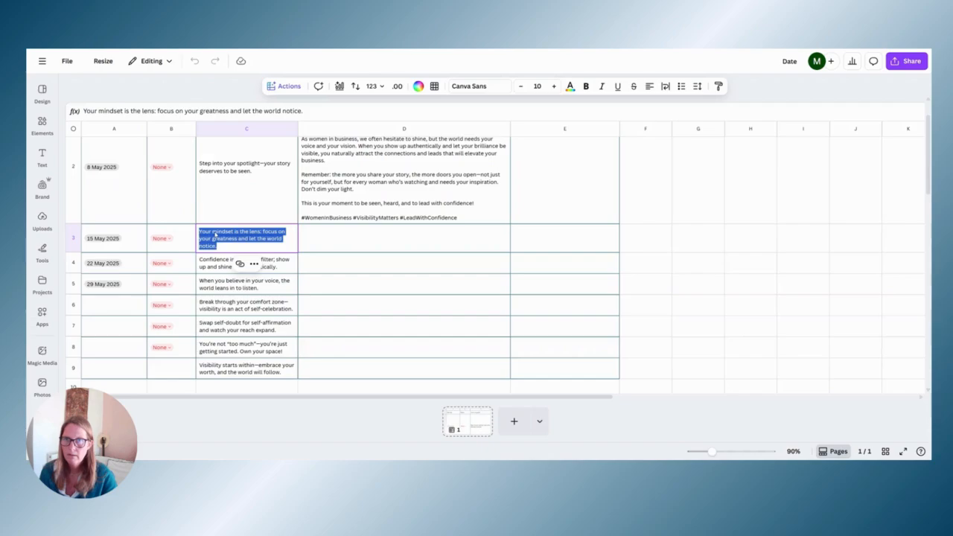
pyautogui.click(317, 243)
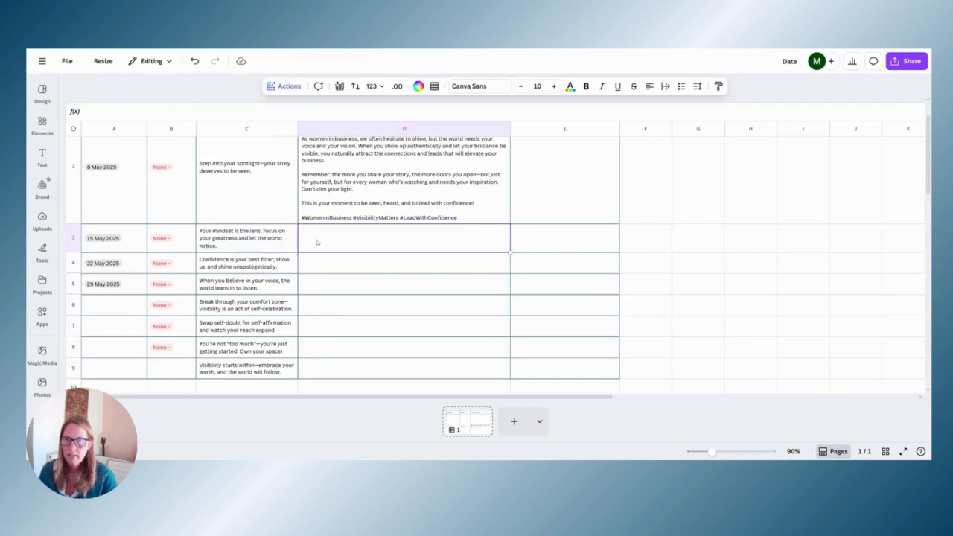
pyautogui.click(290, 87)
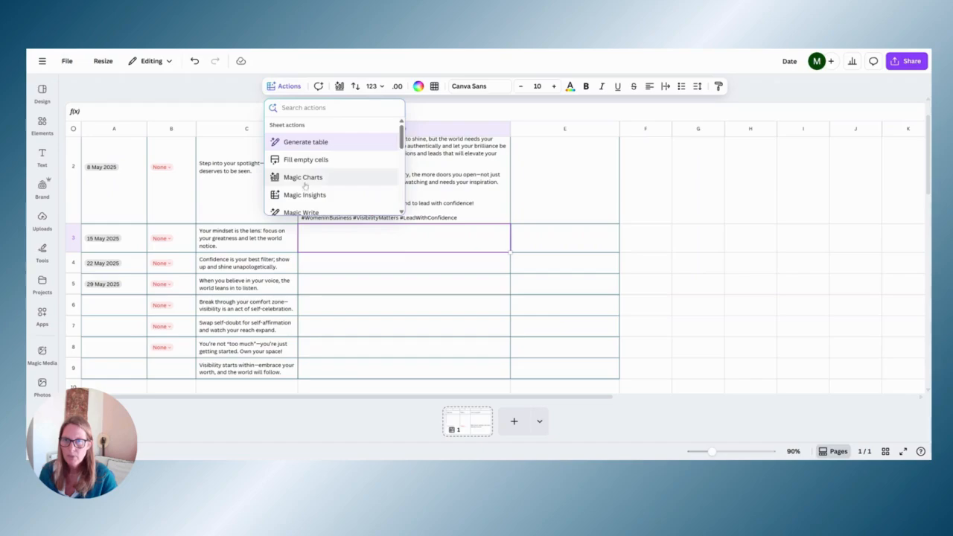
pyautogui.scroll(-3, 306, 182)
pyautogui.click(298, 126)
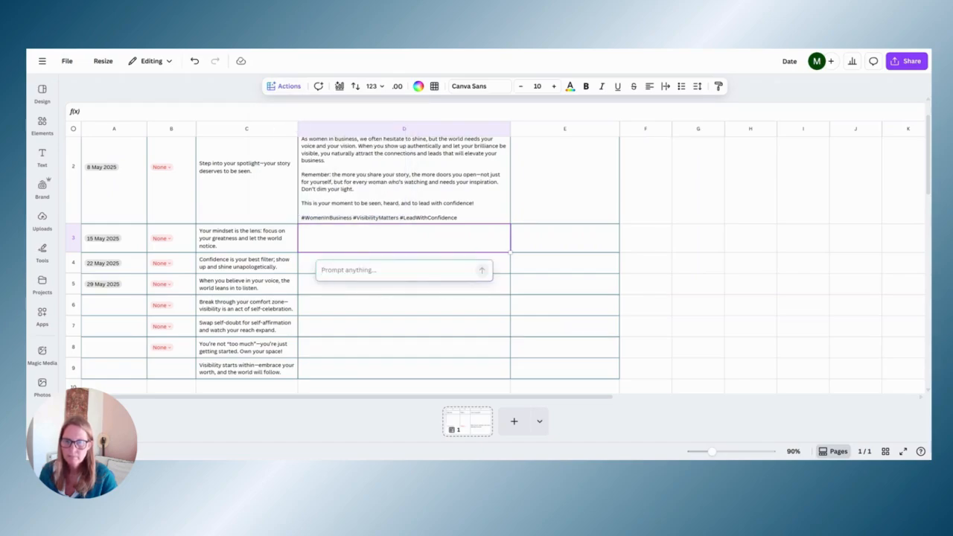
pyautogui.hotkey('ctrl', 'v')
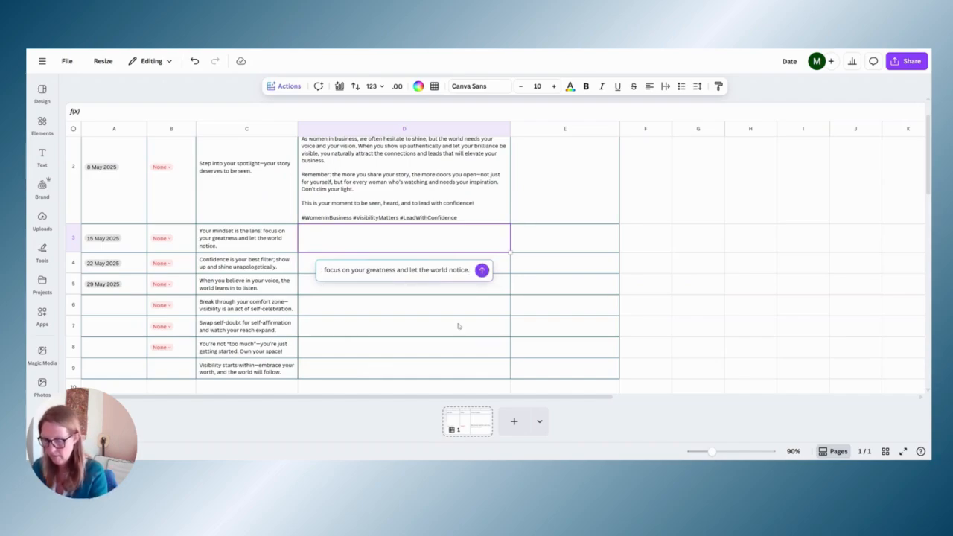
# Step: Extend the D3 prompt with "write this as a caption for my social media. my niche are women in business"
pyautogui.write('write thi')
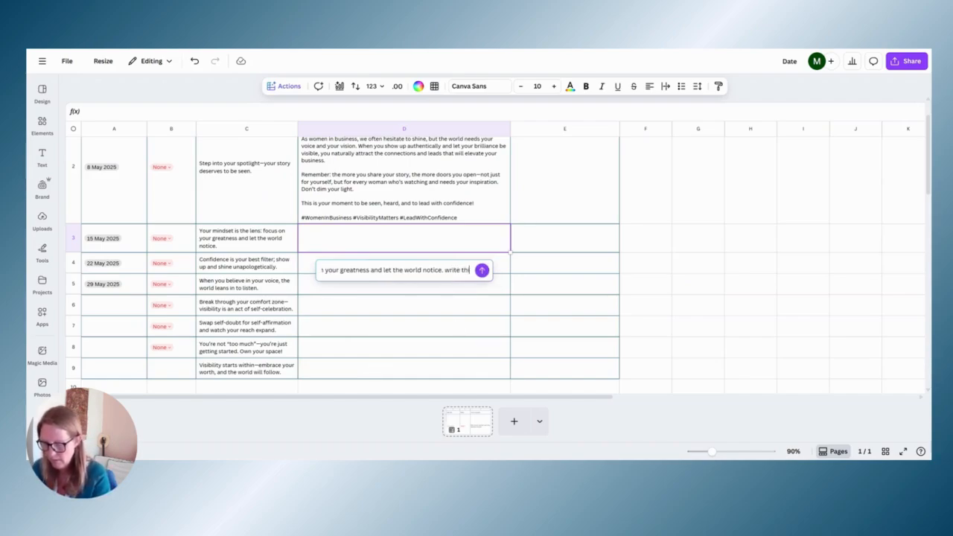
pyautogui.write('s as a')
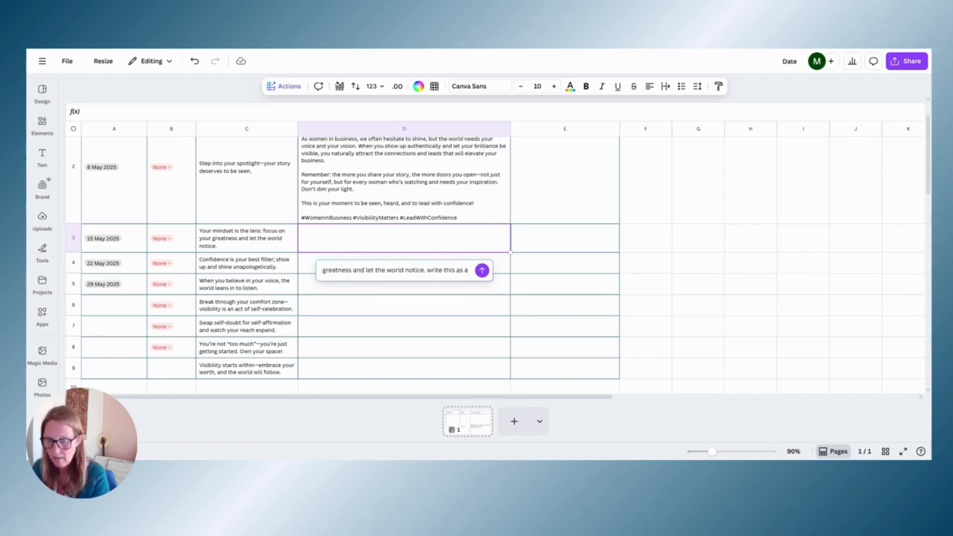
pyautogui.write(' copy')
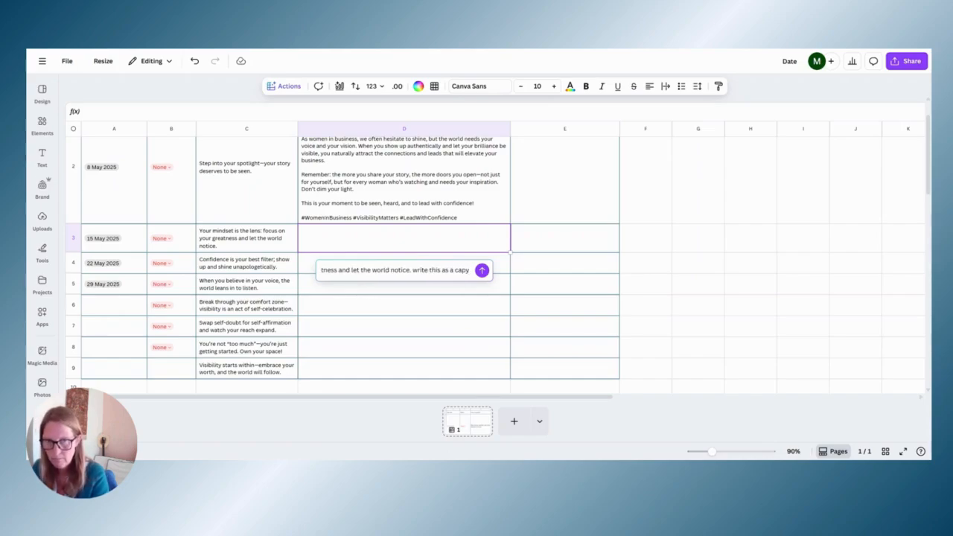
pyautogui.press('BackSpace')
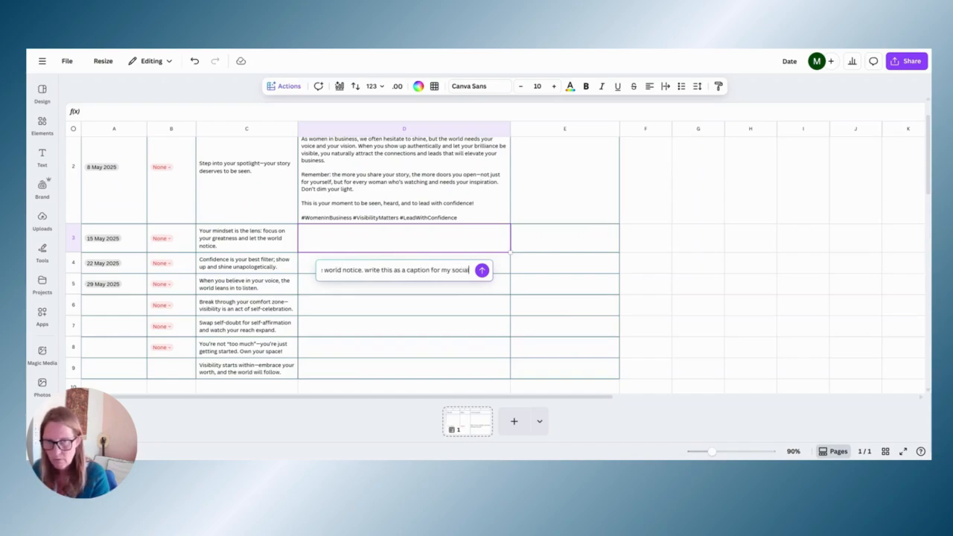
pyautogui.write('dia. my nich')
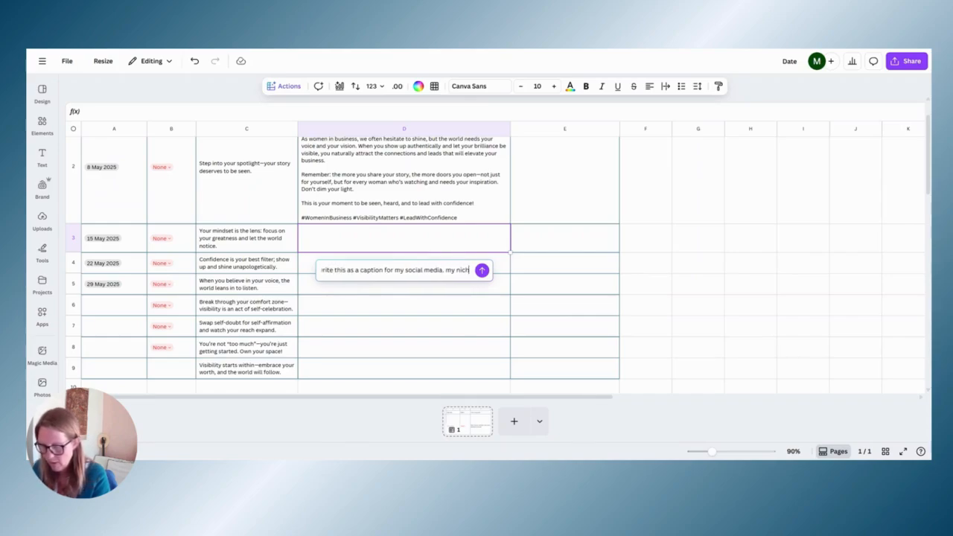
pyautogui.write('e are w')
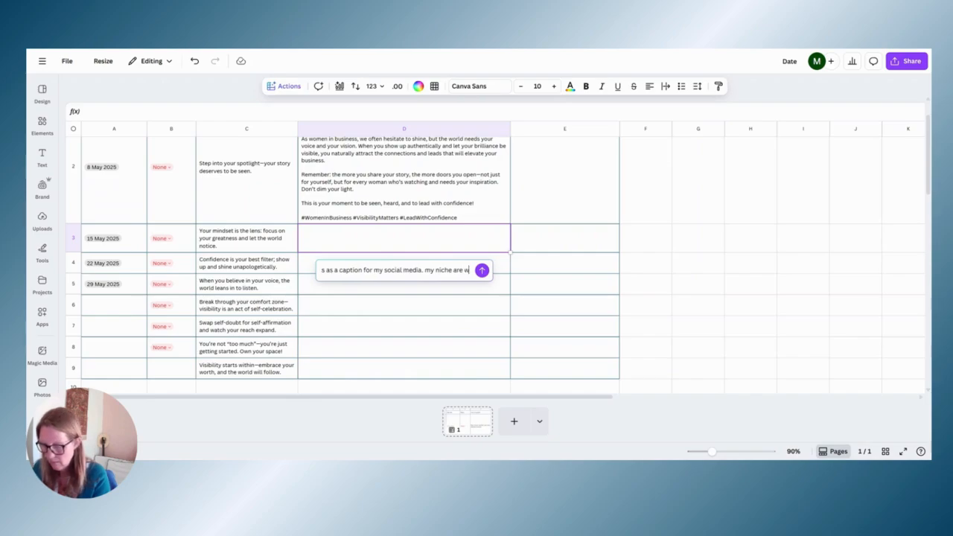
pyautogui.write('omen ')
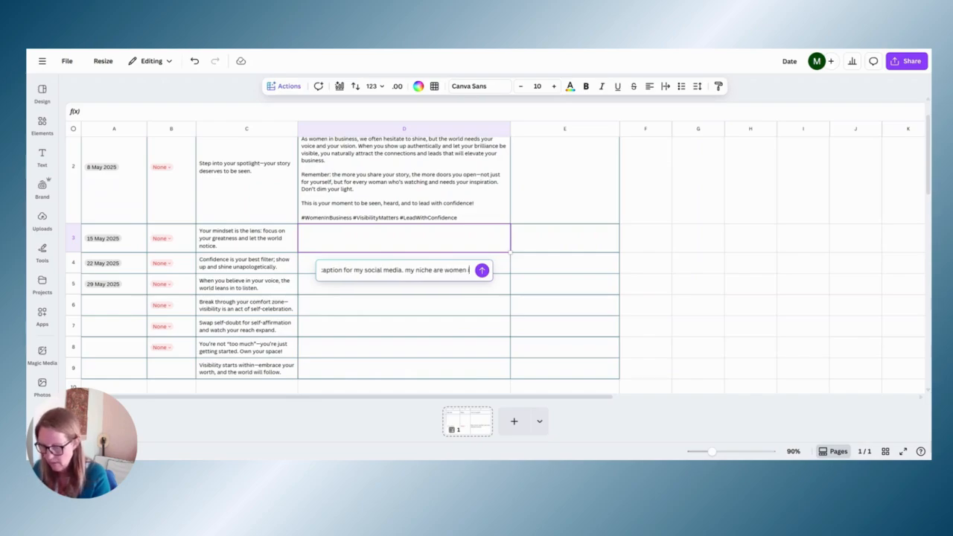
pyautogui.write('in business')
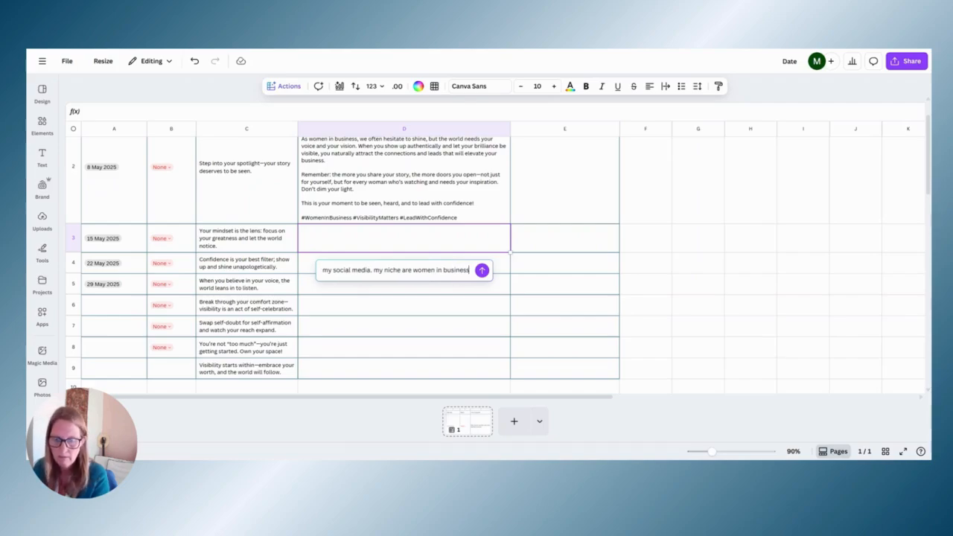
# Step: Generate the caption from the prompt and insert it into D3, with the text wrapped inside the cell
pyautogui.press('Return')
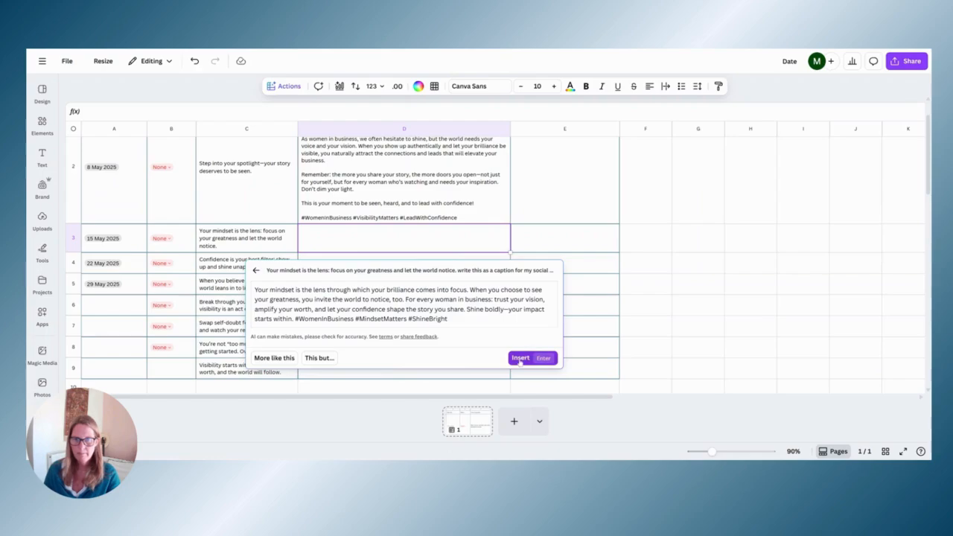
pyautogui.click(520, 358)
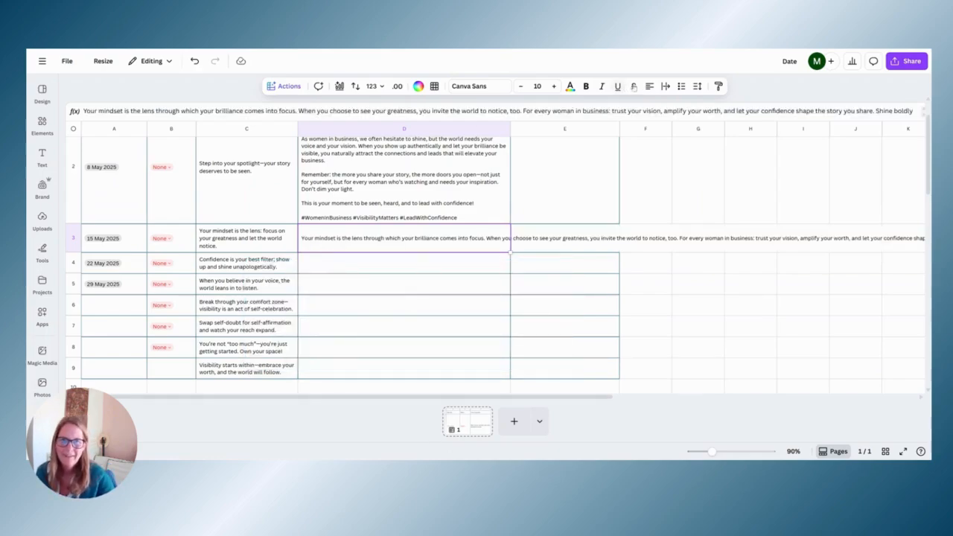
pyautogui.click(665, 86)
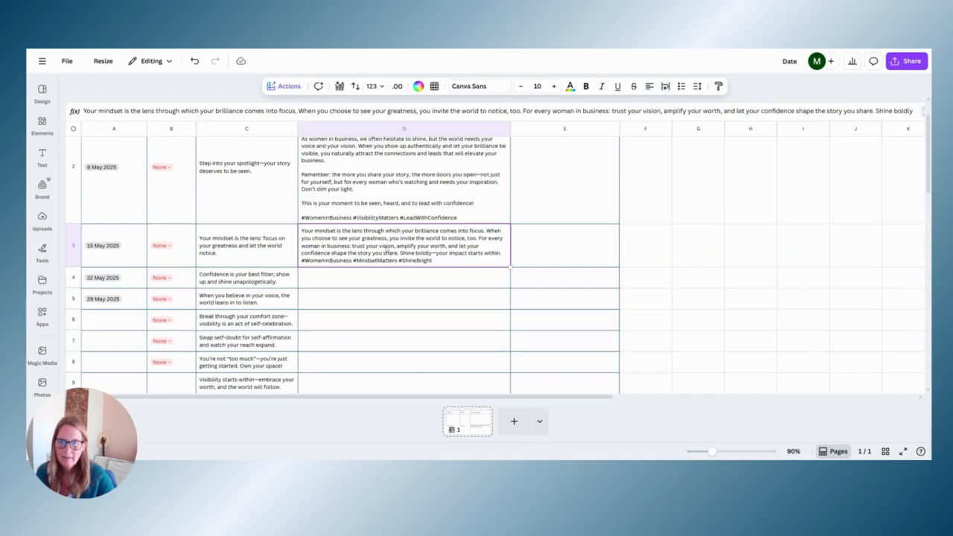
pyautogui.doubleClick(482, 255)
pyautogui.click(394, 272)
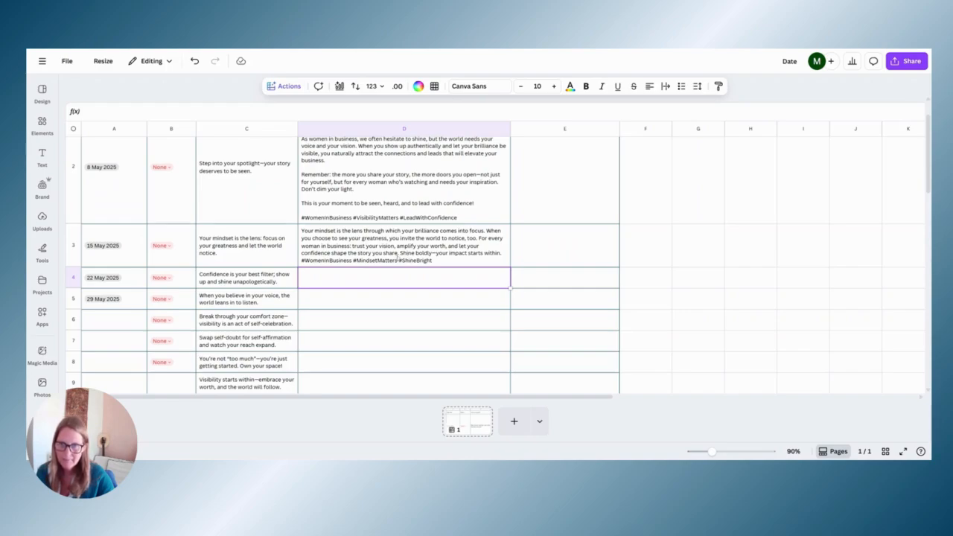
pyautogui.click(243, 277)
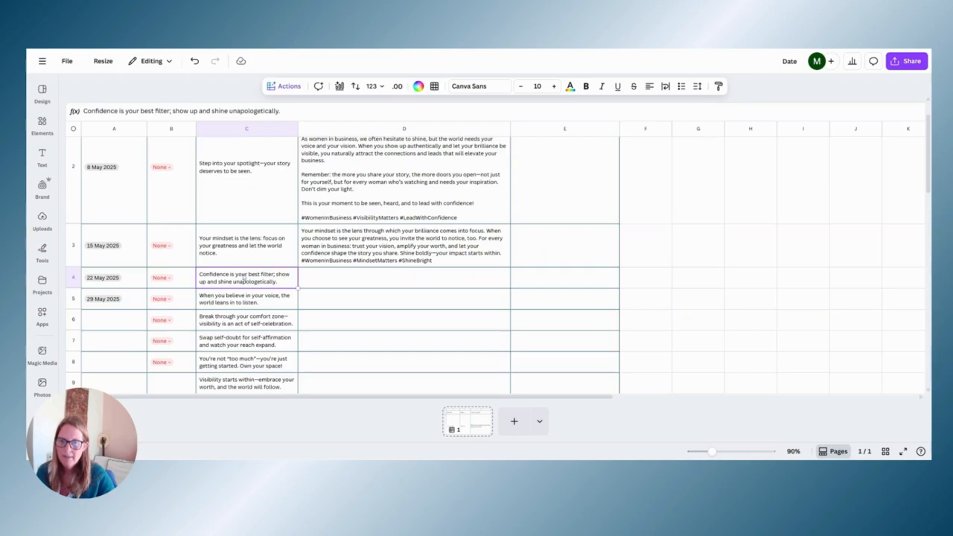
pyautogui.tripleClick(246, 278)
pyautogui.hotkey('ctrl', 'c')
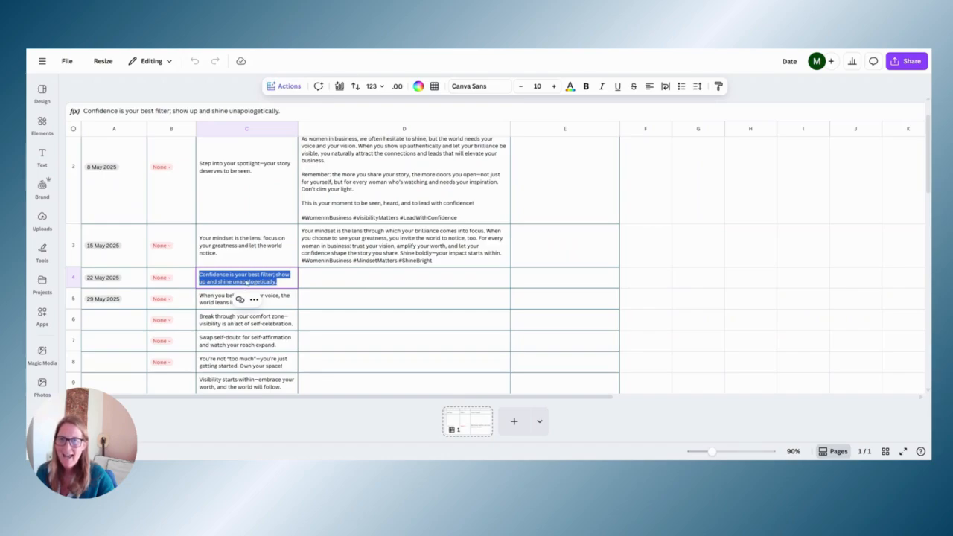
pyautogui.click(287, 87)
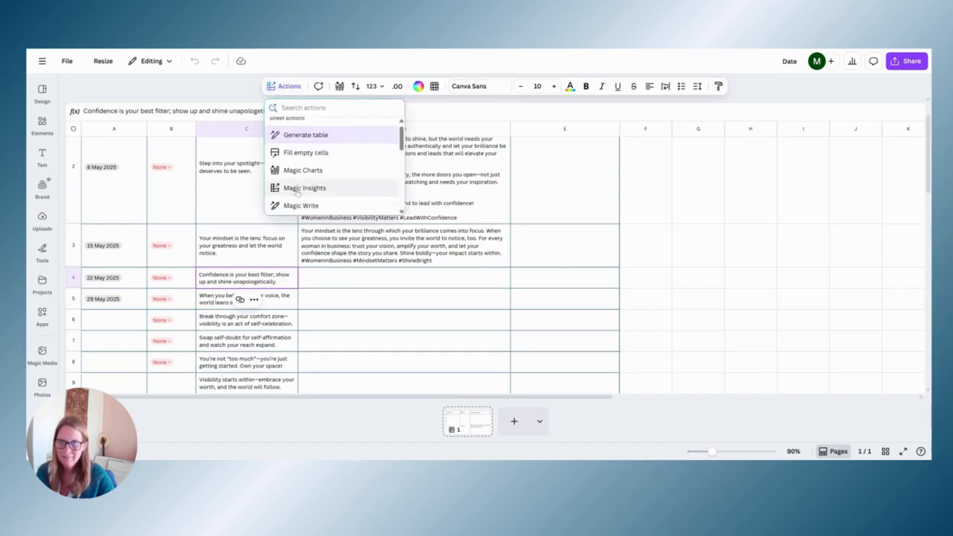
pyautogui.scroll(-1, 297, 192)
pyautogui.click(297, 163)
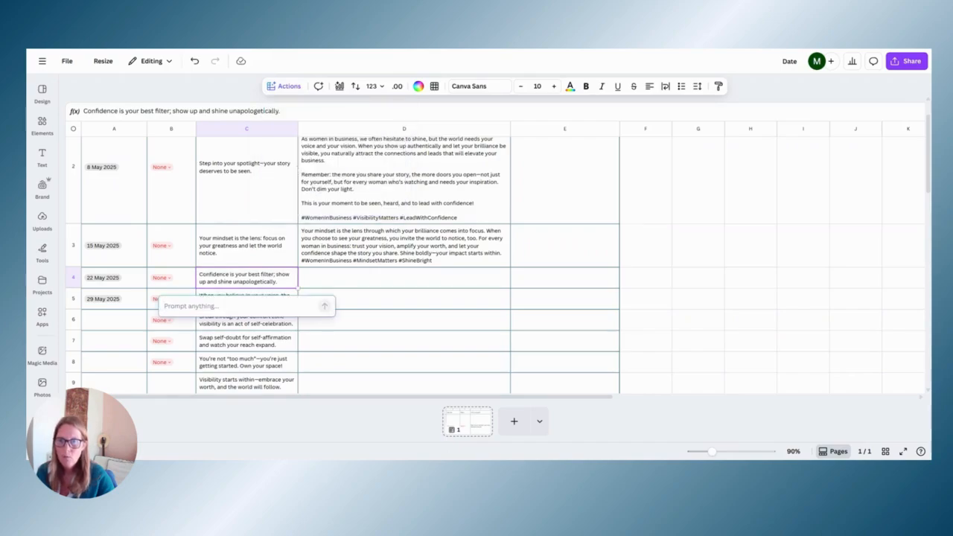
pyautogui.hotkey('ctrl', 'v')
pyautogui.click(325, 305)
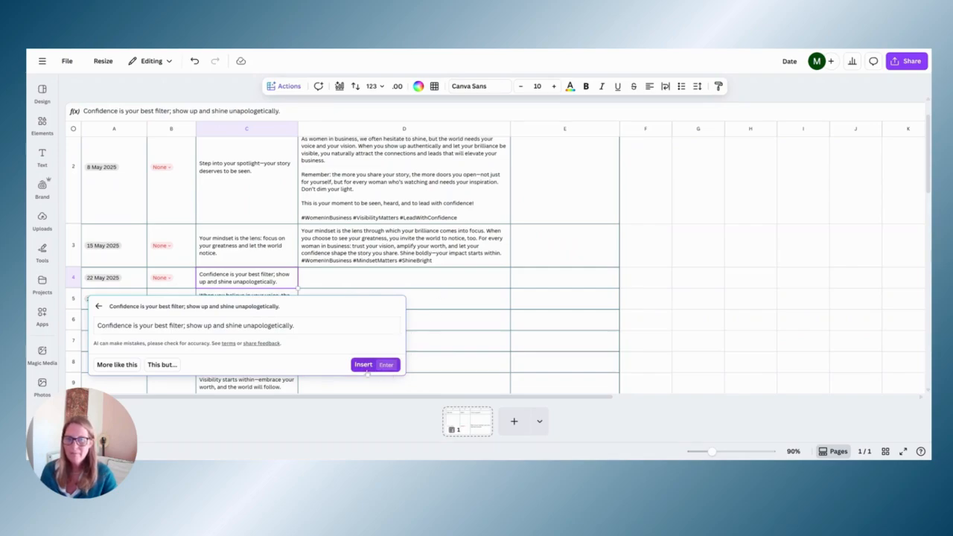
pyautogui.click(476, 326)
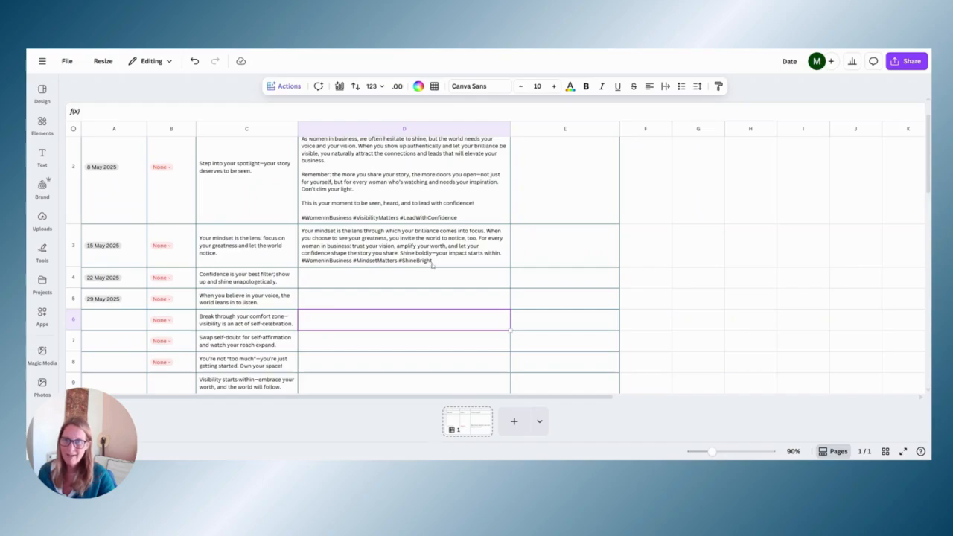
# Step: Find the pink "Batch it!" graphic about 5 FAQ-style graphics among the uploaded images and place it in cell E2
pyautogui.scroll(2, 432, 264)
pyautogui.click(570, 214)
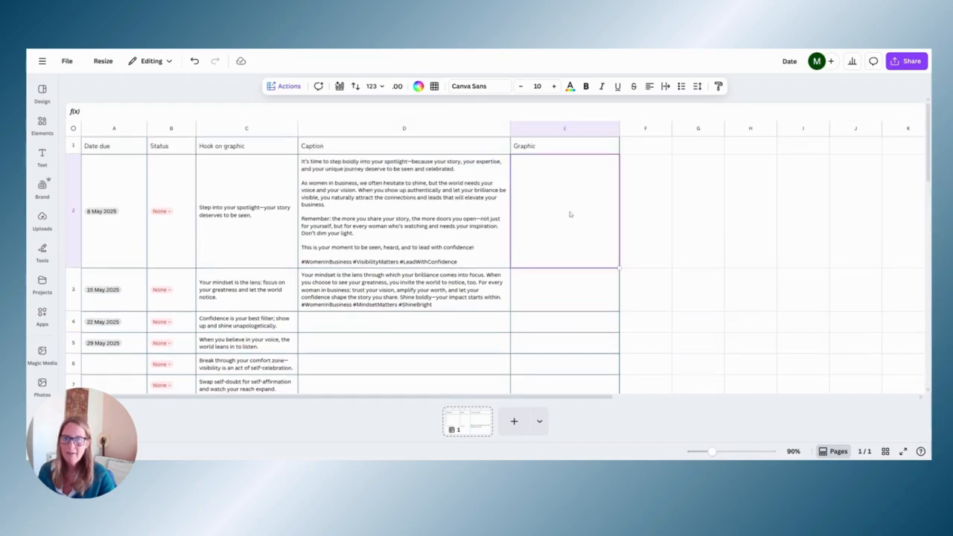
pyautogui.click(42, 186)
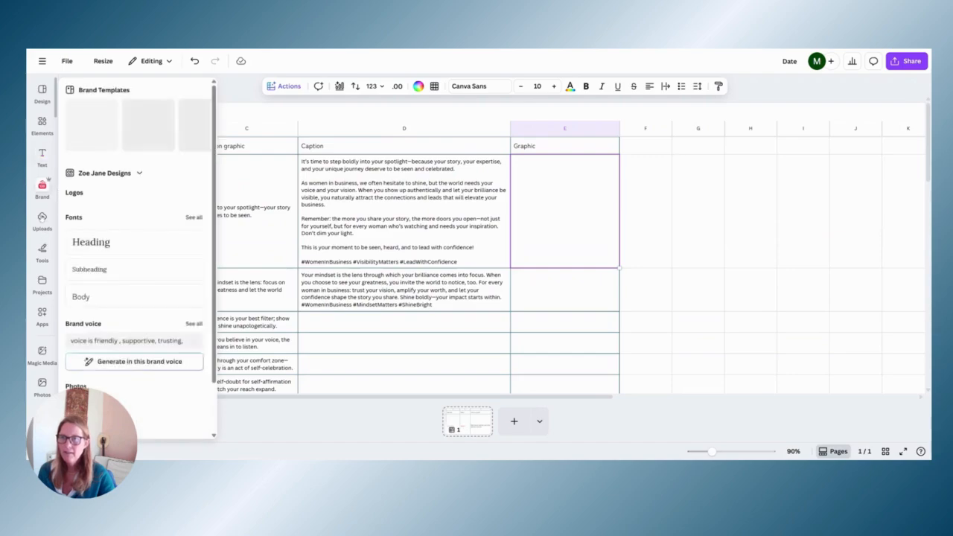
pyautogui.click(42, 219)
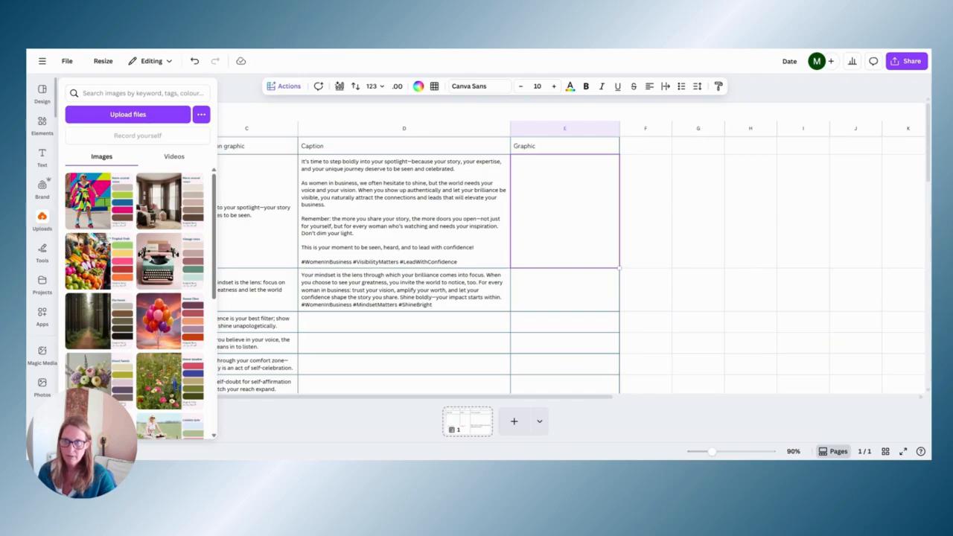
pyautogui.scroll(-10, 134, 298)
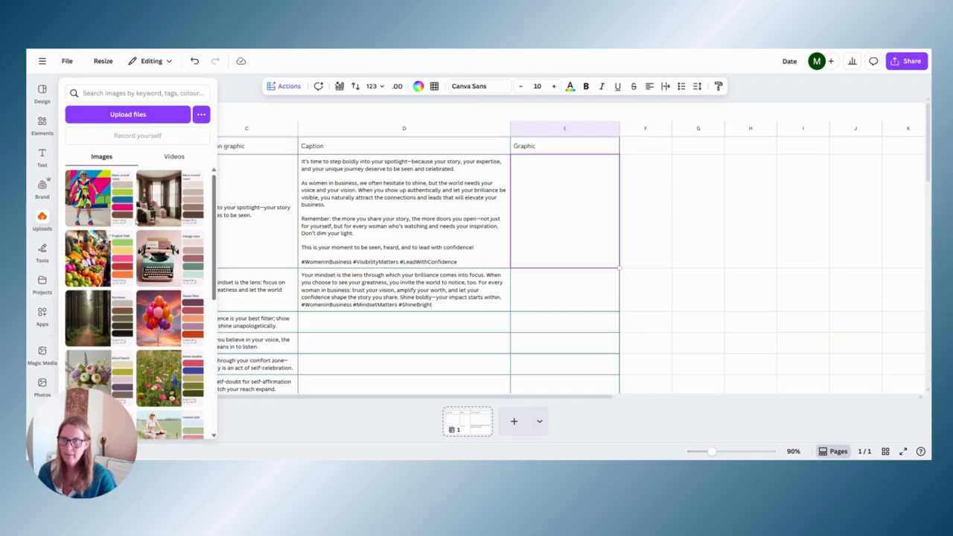
pyautogui.scroll(-10, 136, 221)
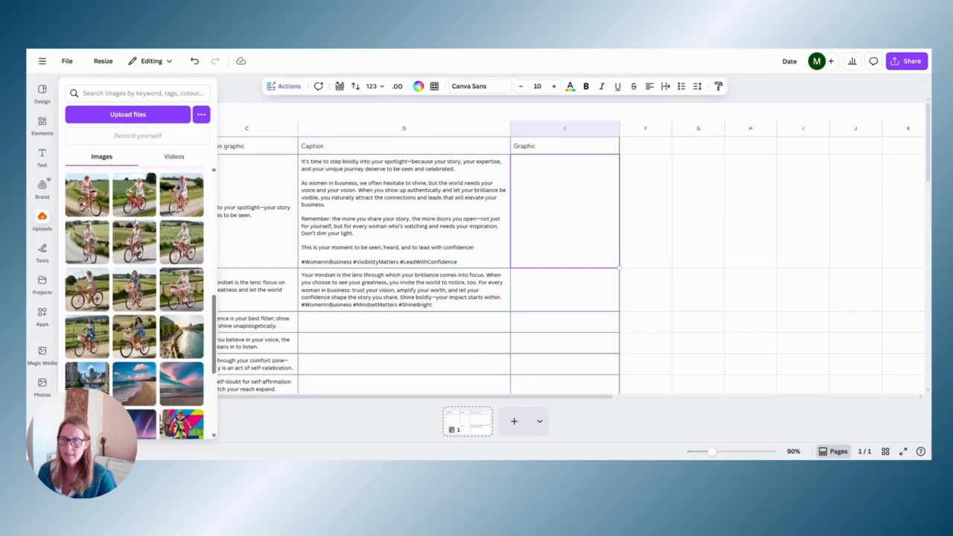
pyautogui.scroll(-5, 136, 221)
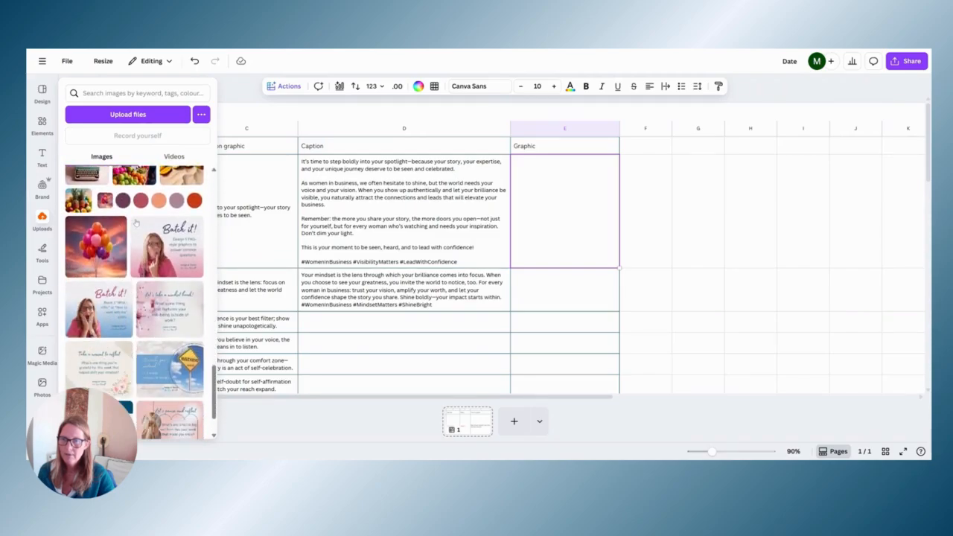
pyautogui.scroll(8, 137, 217)
pyautogui.scroll(-5, 136, 218)
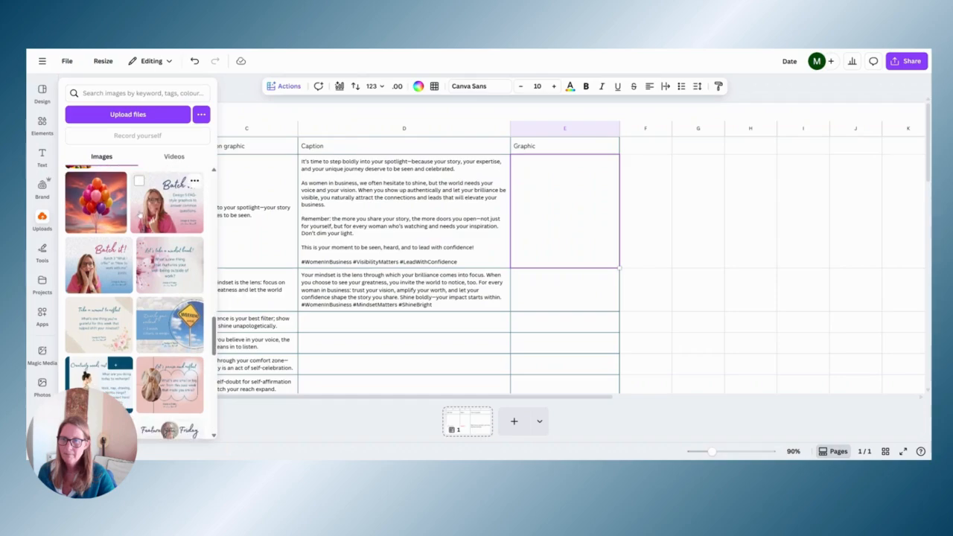
pyautogui.moveTo(95, 264); pyautogui.dragTo(582, 213)
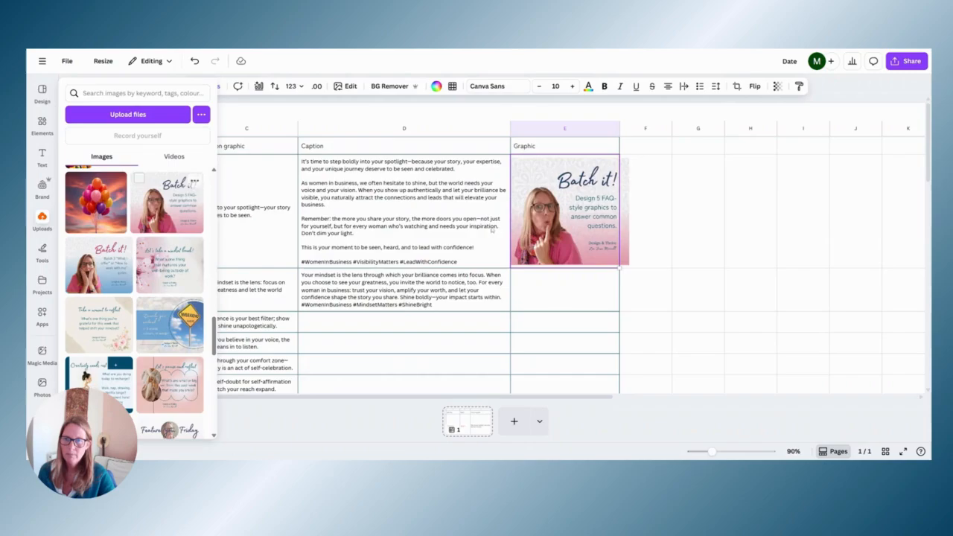
# Step: Place the uploaded blue "Batch it!" graphic in cell E3 and make row 3 taller so the graphic fills the cell
pyautogui.moveTo(42, 219)
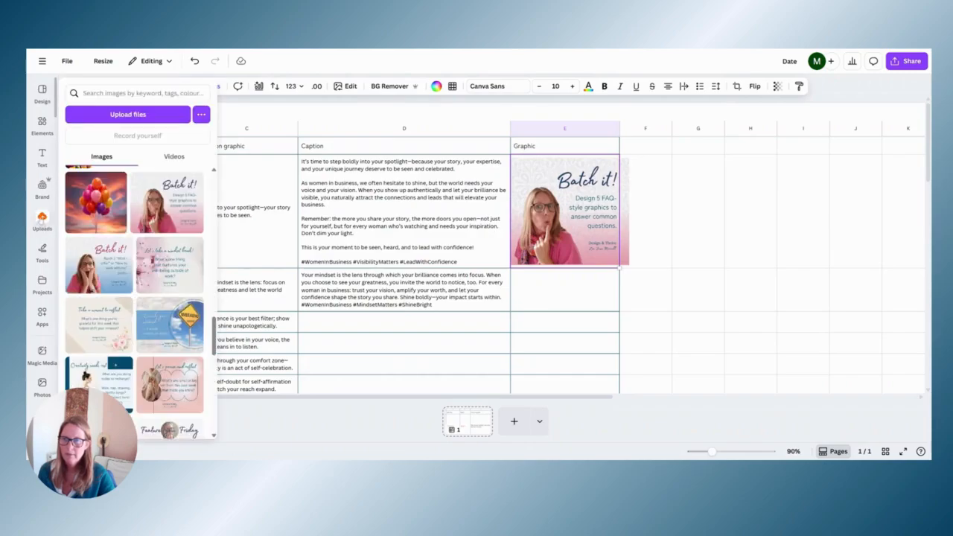
pyautogui.moveTo(95, 264); pyautogui.dragTo(537, 283)
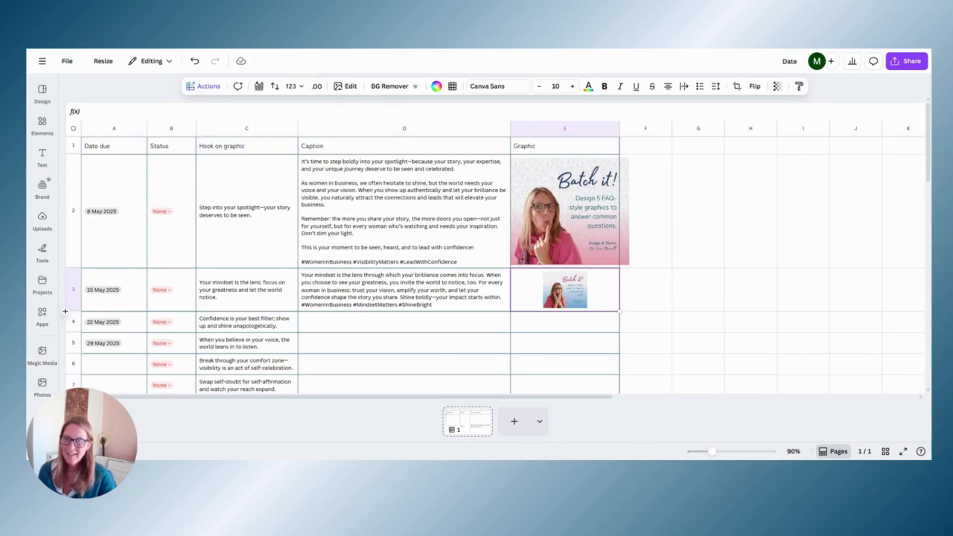
pyautogui.moveTo(65, 311); pyautogui.dragTo(66, 363)
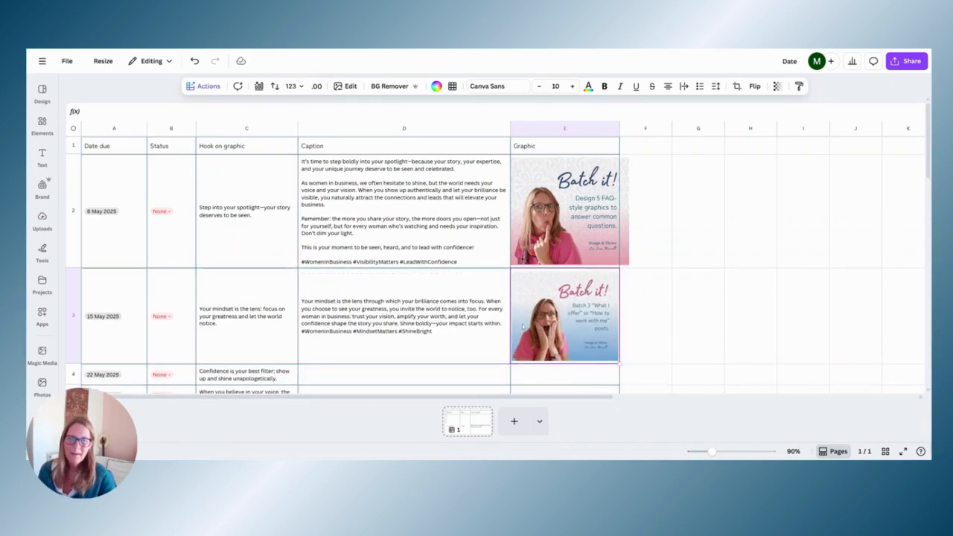
# Step: Preview the graphic in E2 and look over the planner's filled and empty rows
pyautogui.click(563, 218)
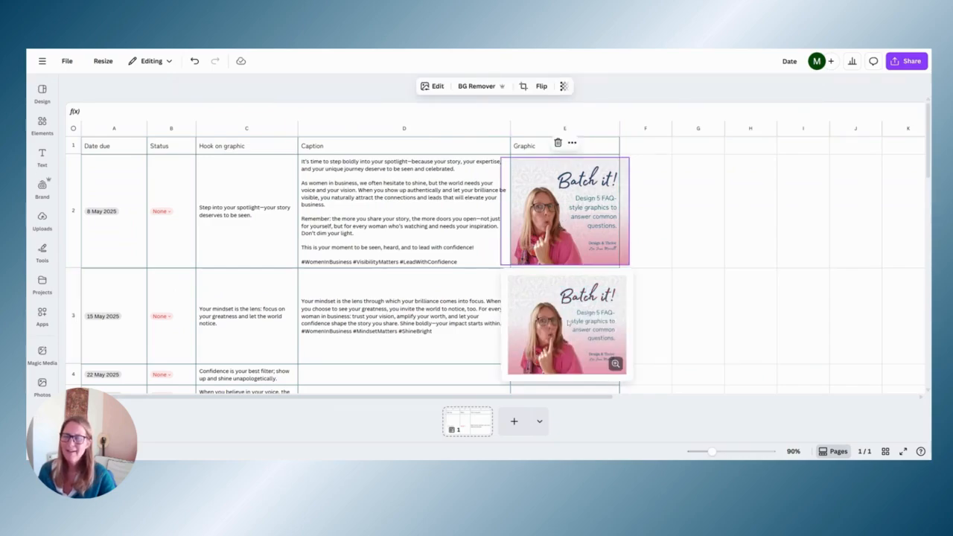
pyautogui.scroll(-3, 568, 322)
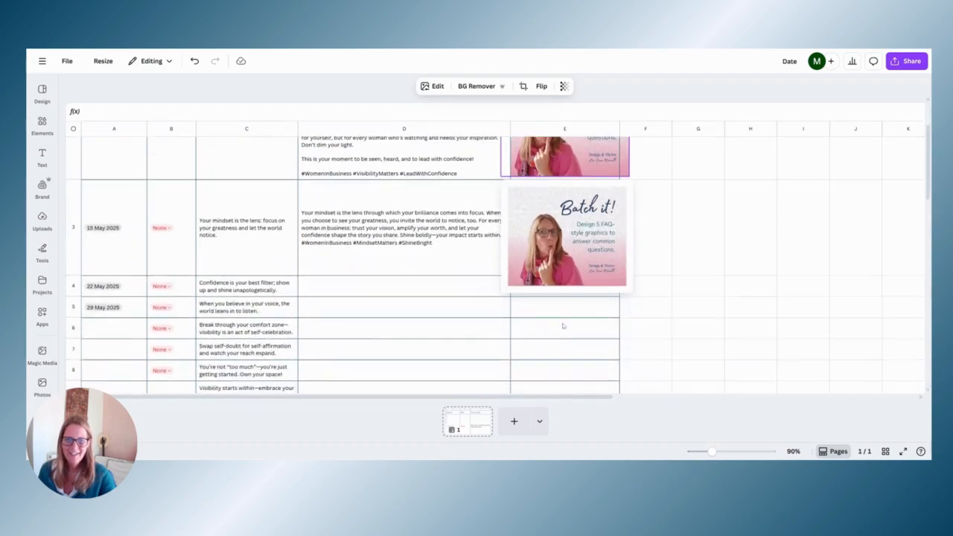
pyautogui.click(476, 307)
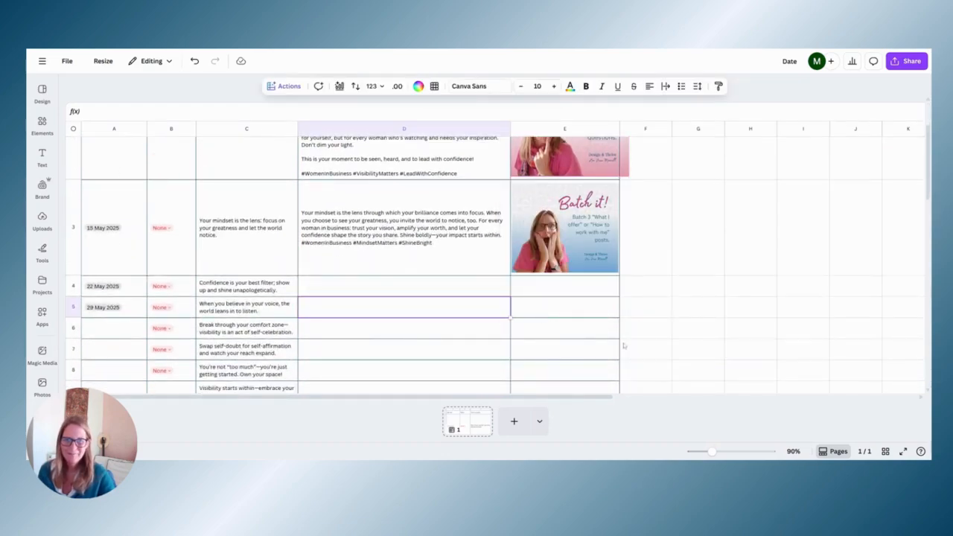
pyautogui.scroll(3, 619, 341)
pyautogui.scroll(-4, 615, 338)
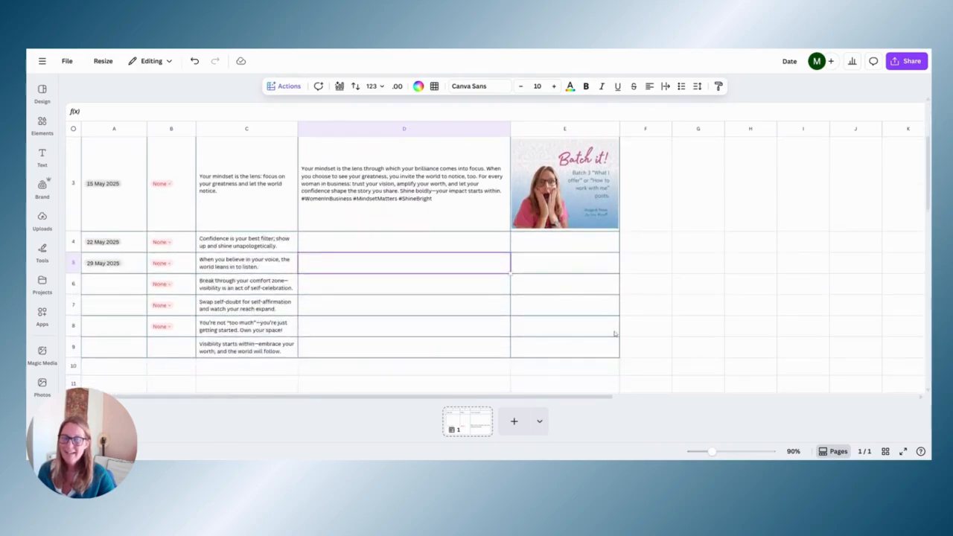
pyautogui.scroll(4, 615, 337)
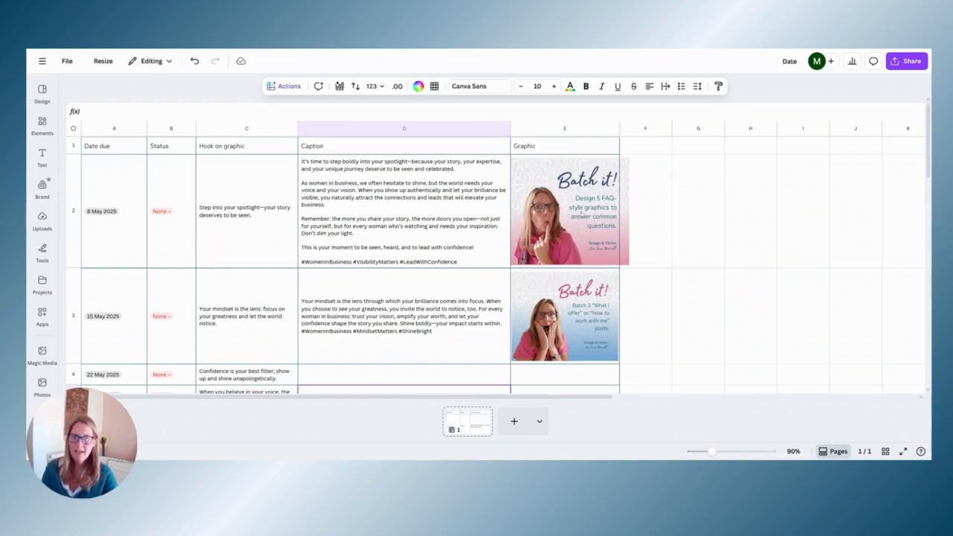
pyautogui.click(570, 228)
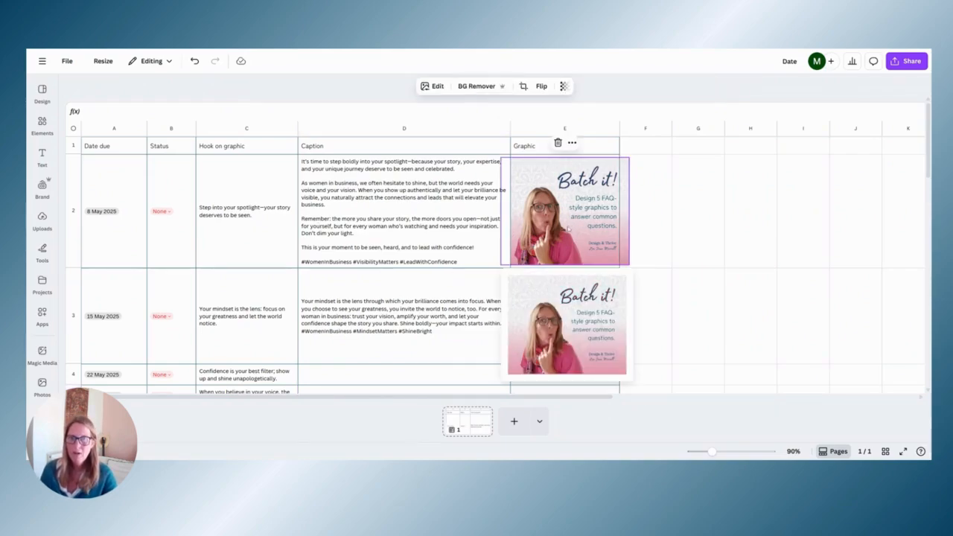
# Step: Insert an empty row above the 8 May 2025 post, directly below the header row
pyautogui.click(655, 215)
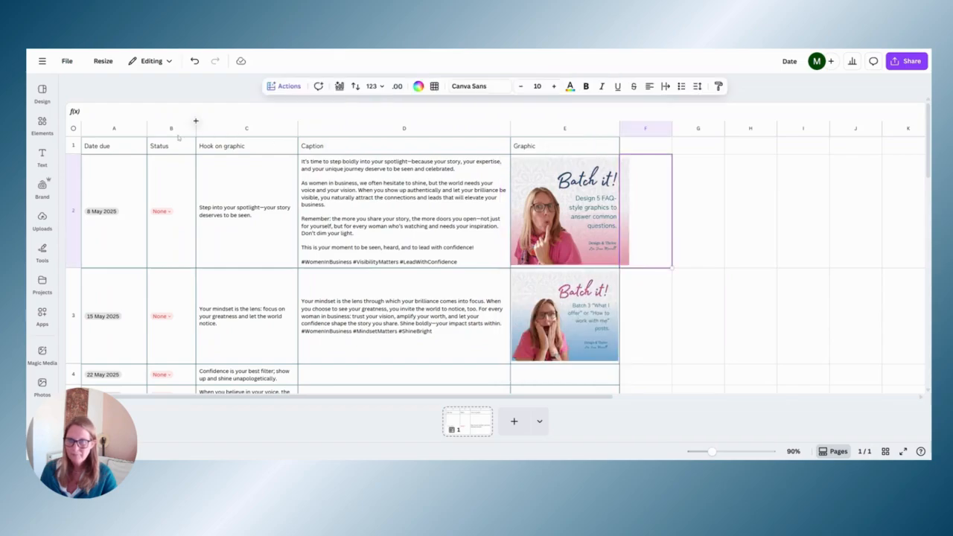
pyautogui.click(70, 173)
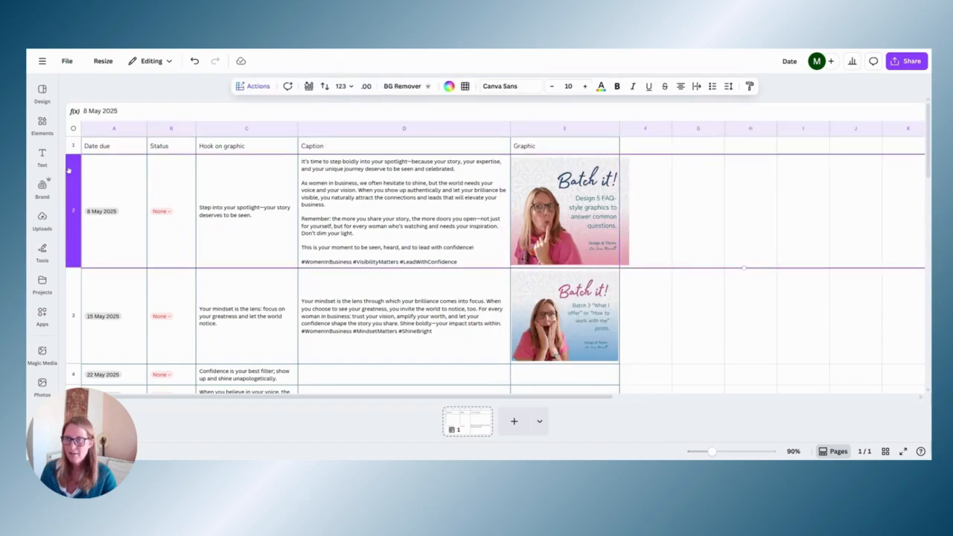
pyautogui.rightClick(68, 170)
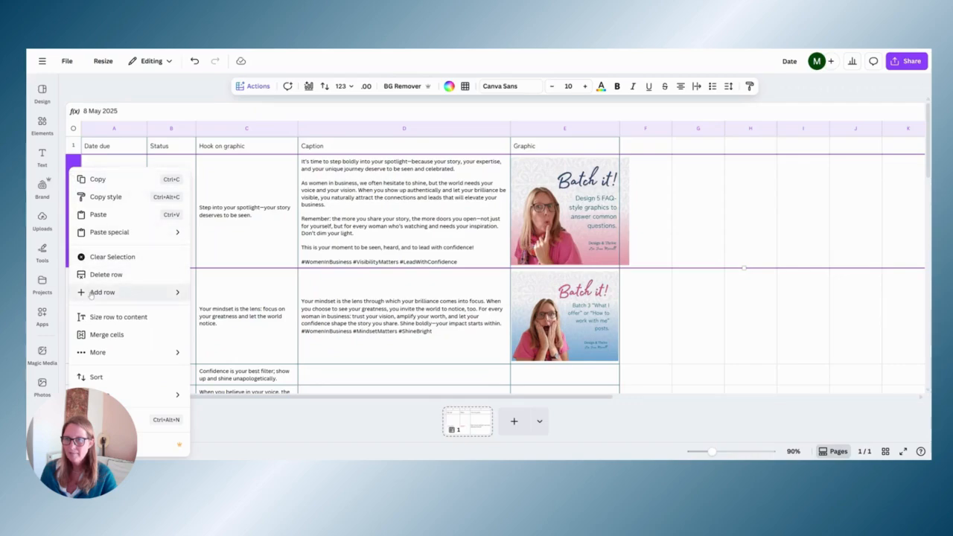
pyautogui.moveTo(103, 295)
pyautogui.click(223, 294)
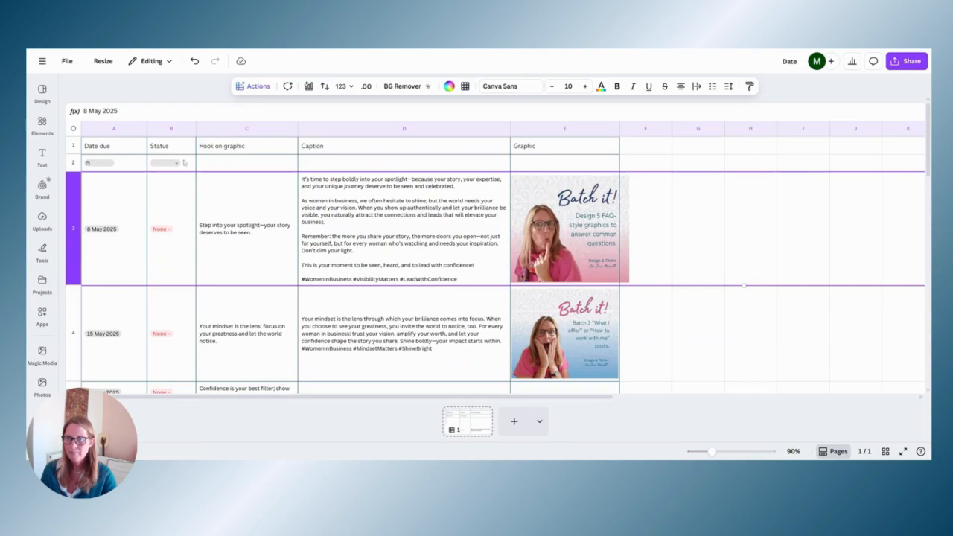
# Step: Clear the empty status dropdown and date field from cells B2 and A2 of the new row
pyautogui.click(178, 163)
pyautogui.press('Delete')
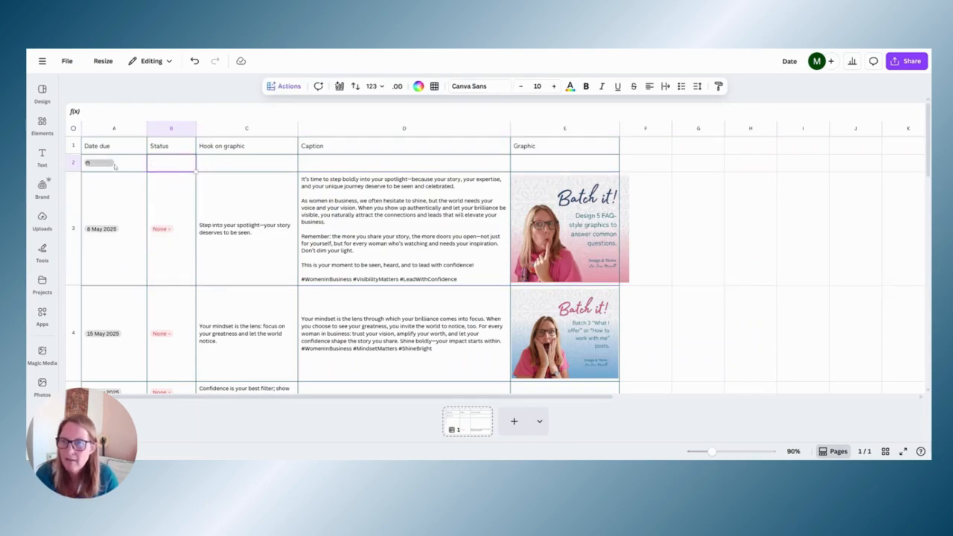
pyautogui.click(113, 166)
pyautogui.press('Delete')
# Step: Try to insert a link into the empty caption cell D2
pyautogui.click(384, 161)
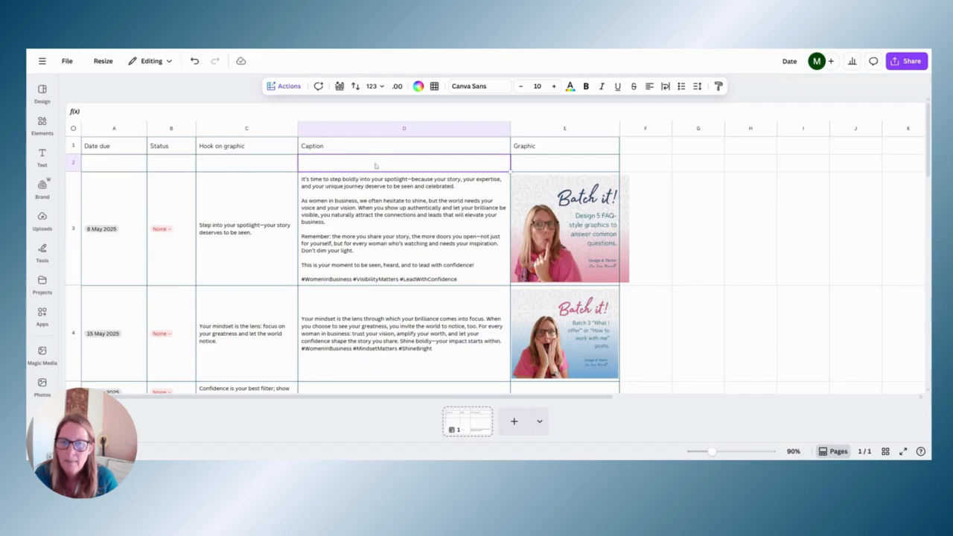
pyautogui.click(376, 165)
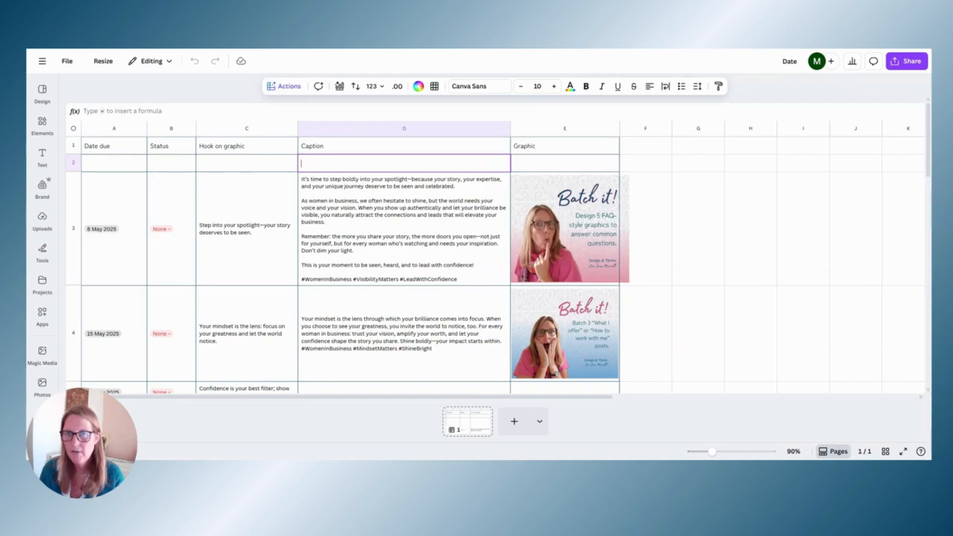
pyautogui.click(290, 88)
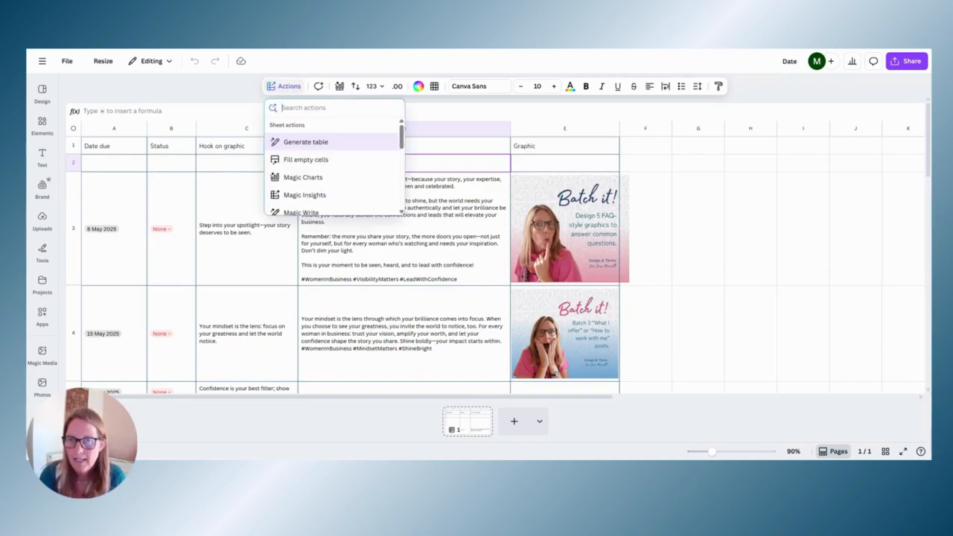
pyautogui.scroll(-3, 291, 179)
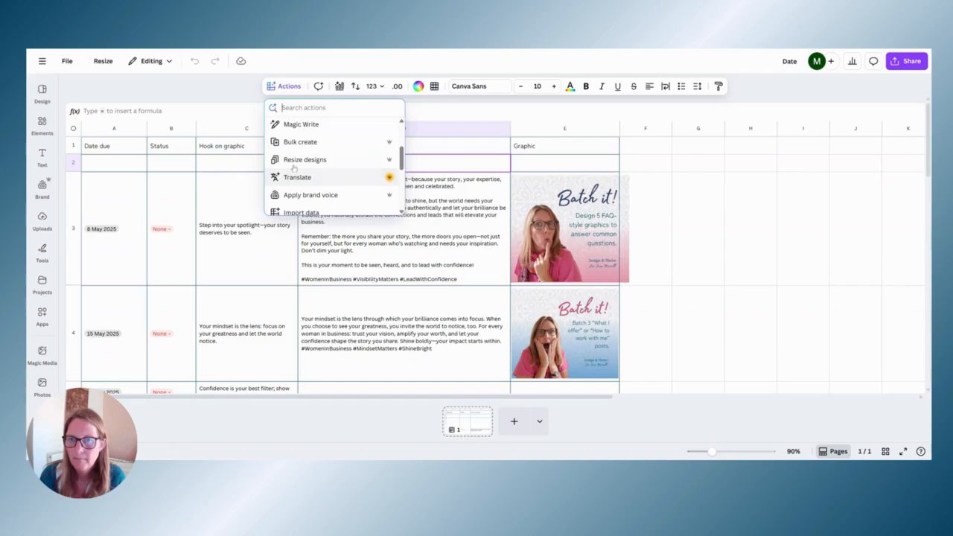
pyautogui.scroll(-5, 297, 159)
pyautogui.scroll(-1, 296, 159)
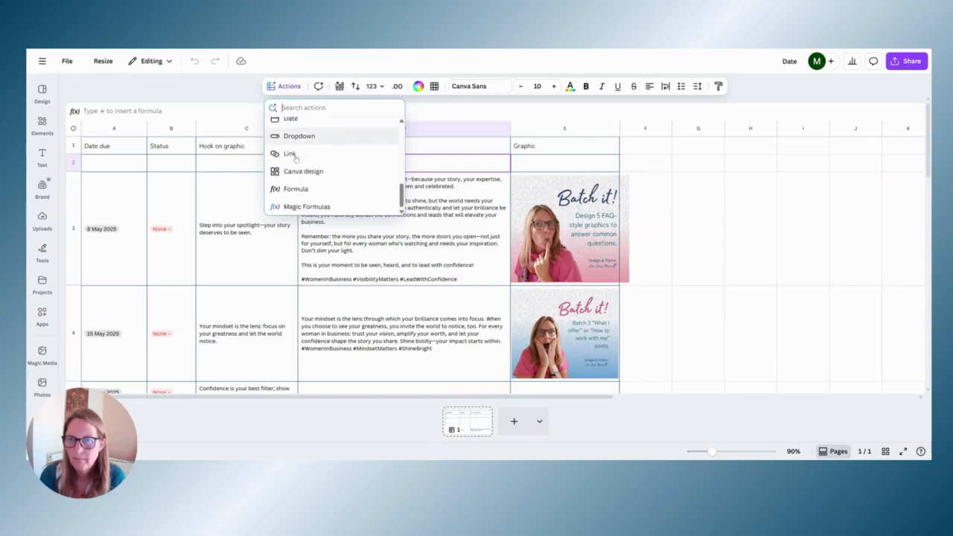
pyautogui.click(296, 160)
pyautogui.click(296, 159)
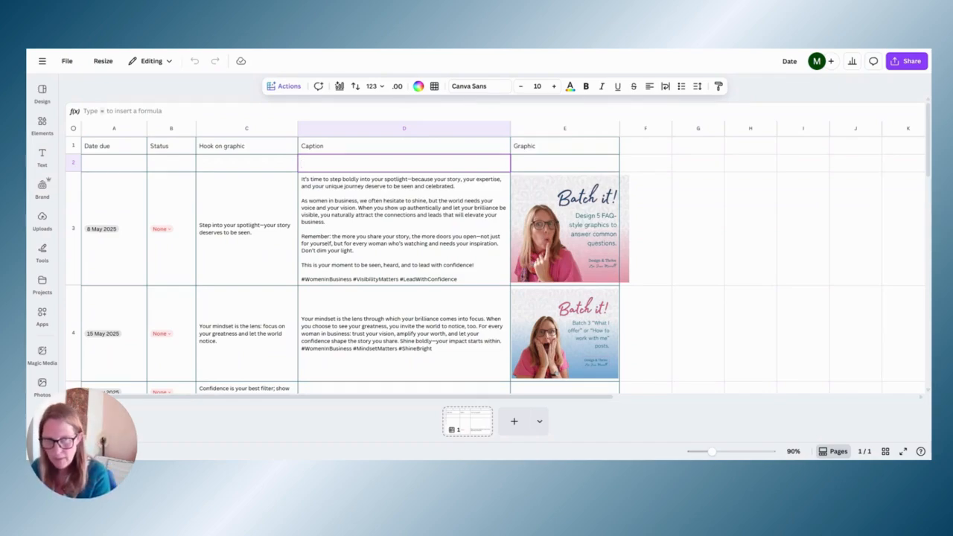
# Step: Enter "Batch it Monday" in D2 and link the text to the project "1. Make it happen Monday - Batch it!", found by searching for "monday"
pyautogui.write('Batch')
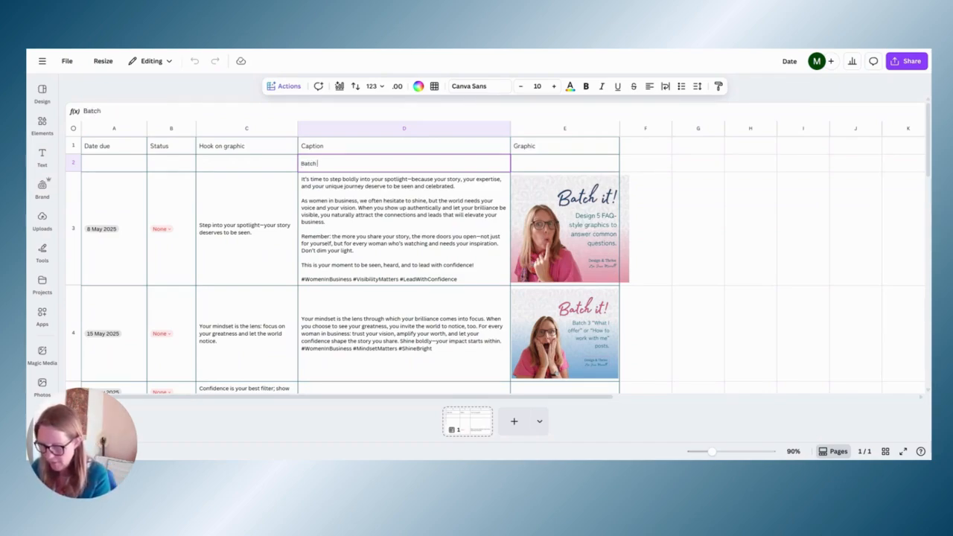
pyautogui.write(' it Monday')
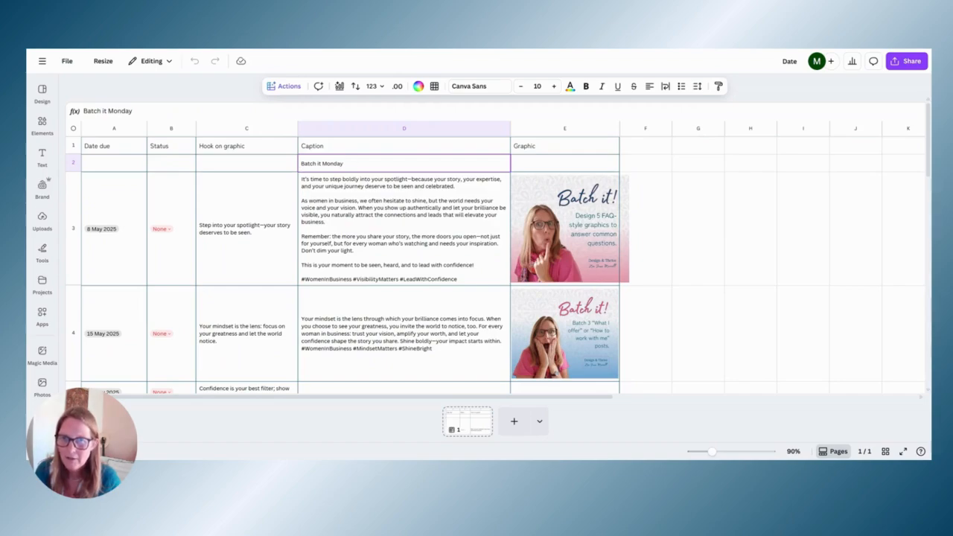
pyautogui.moveTo(301, 163); pyautogui.dragTo(344, 164)
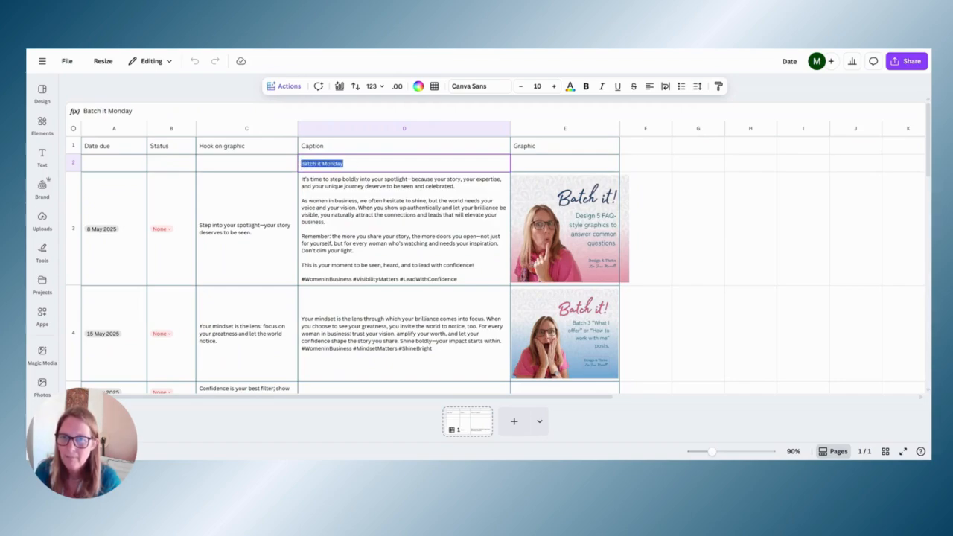
pyautogui.click(287, 86)
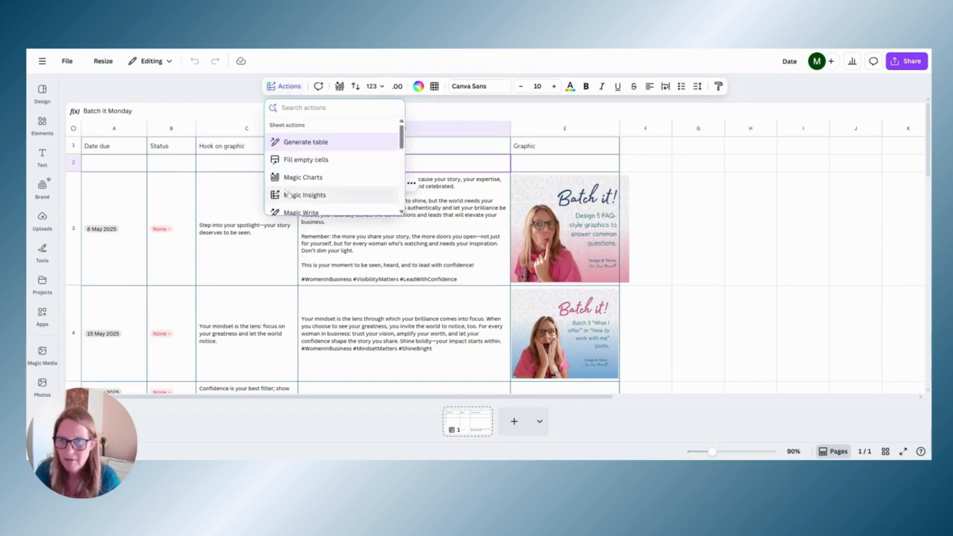
pyautogui.scroll(-5, 291, 183)
pyautogui.scroll(-4, 290, 176)
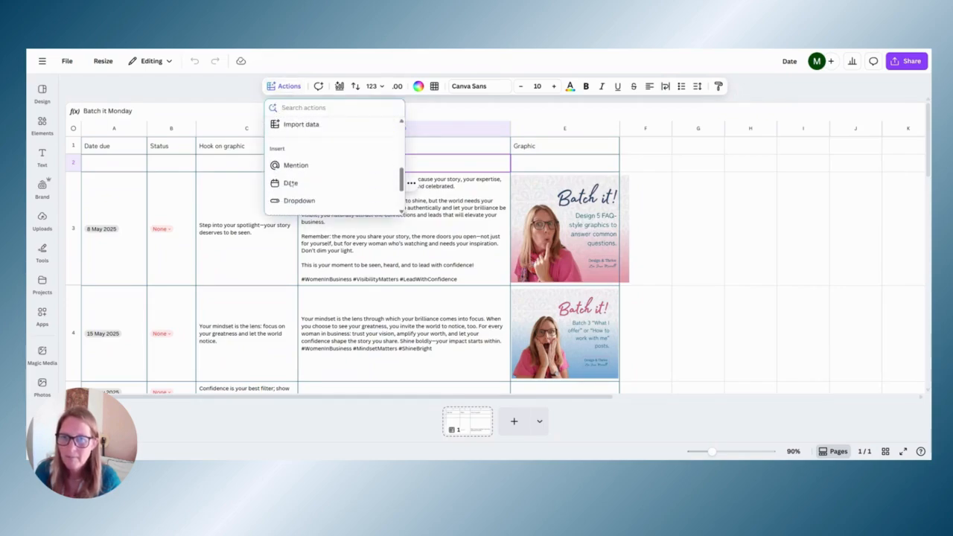
pyautogui.click(289, 174)
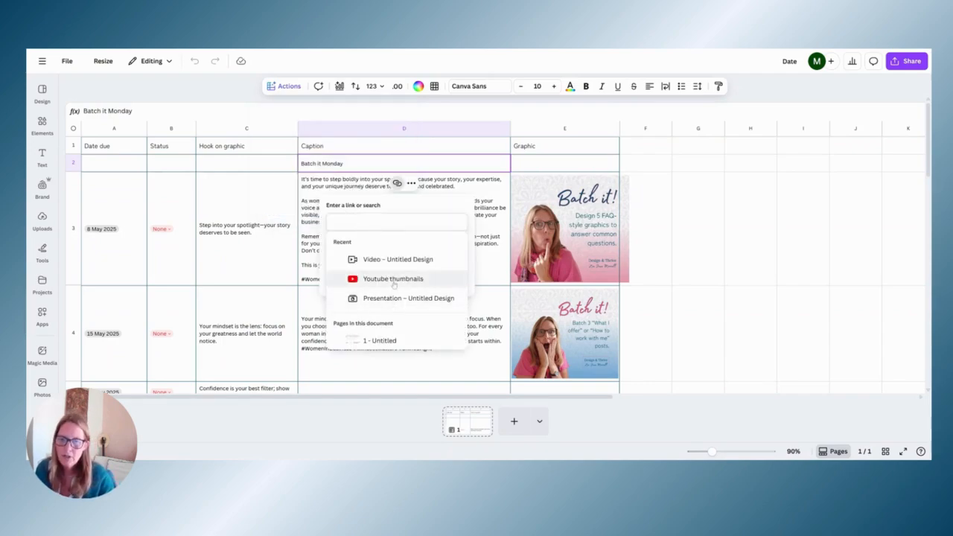
pyautogui.click(378, 217)
pyautogui.write('monday')
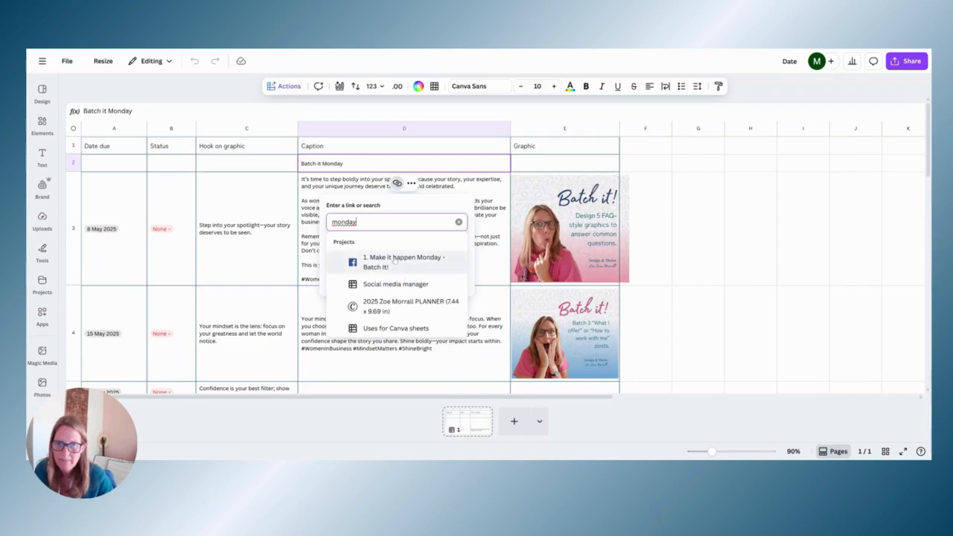
pyautogui.click(395, 261)
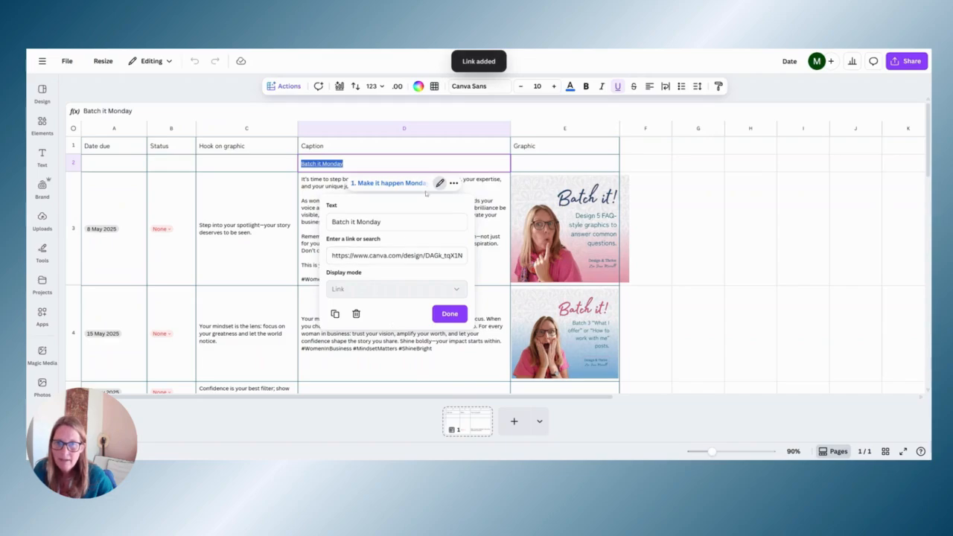
# Step: Follow the design link in D2, look over the planner's rows, and check the link's address preview
pyautogui.click(402, 185)
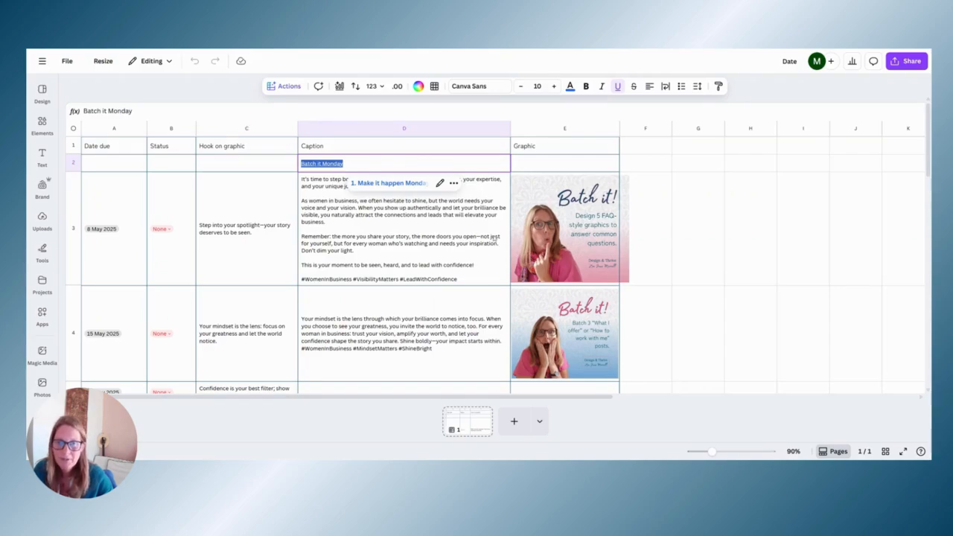
pyautogui.click(458, 256)
pyautogui.scroll(-3, 592, 338)
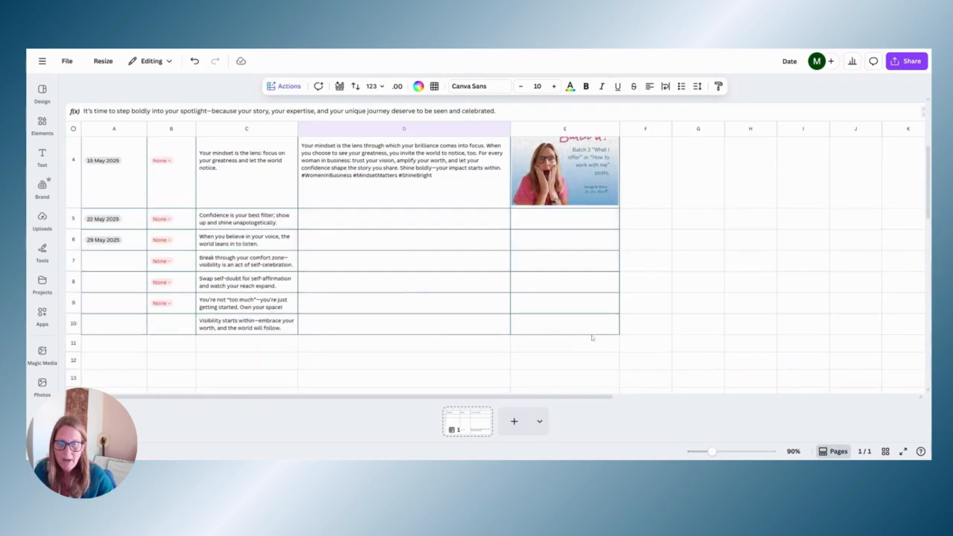
pyautogui.scroll(3, 591, 335)
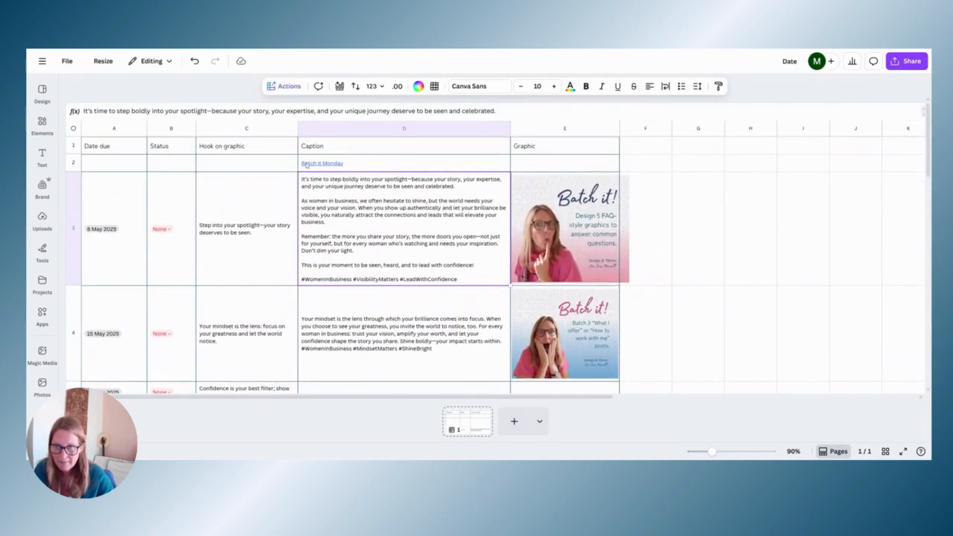
pyautogui.scroll(-1, 462, 243)
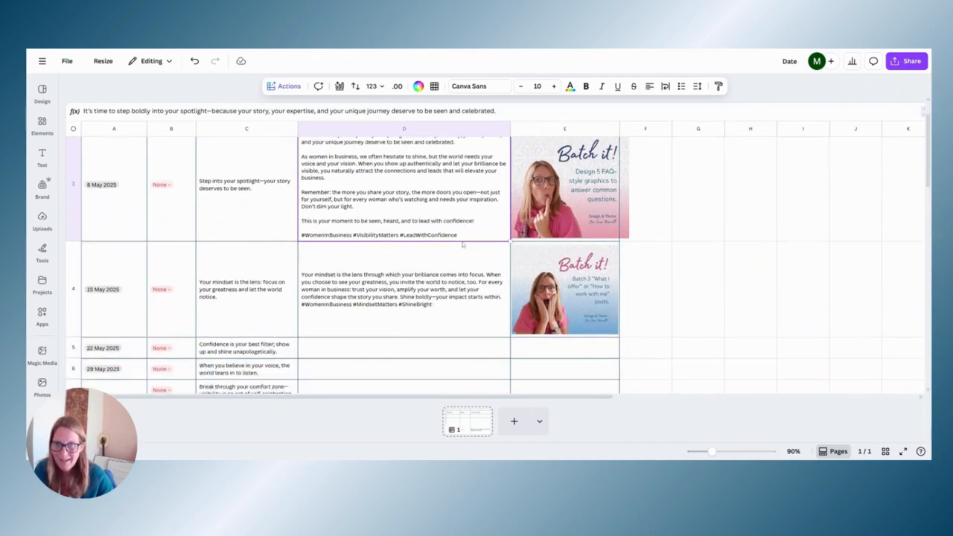
pyautogui.scroll(1, 463, 265)
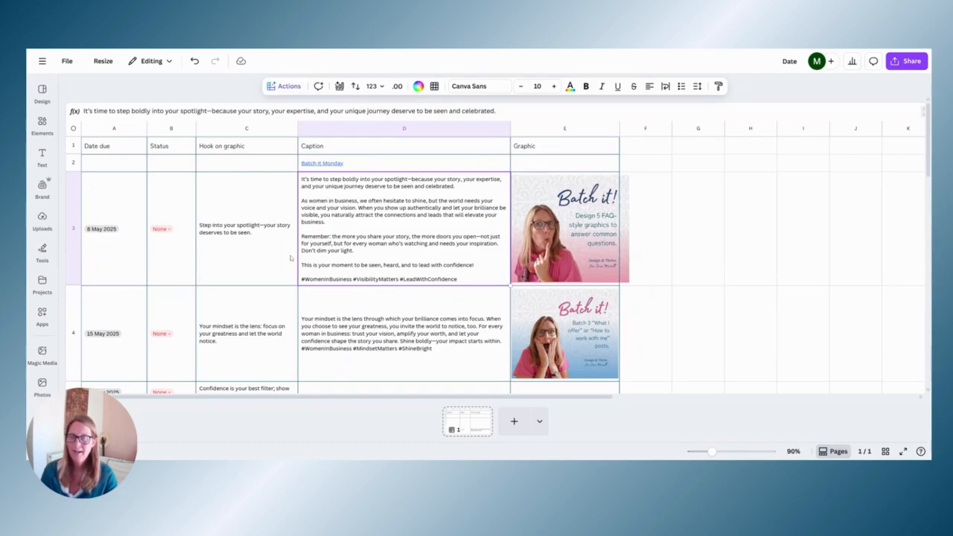
pyautogui.click(347, 166)
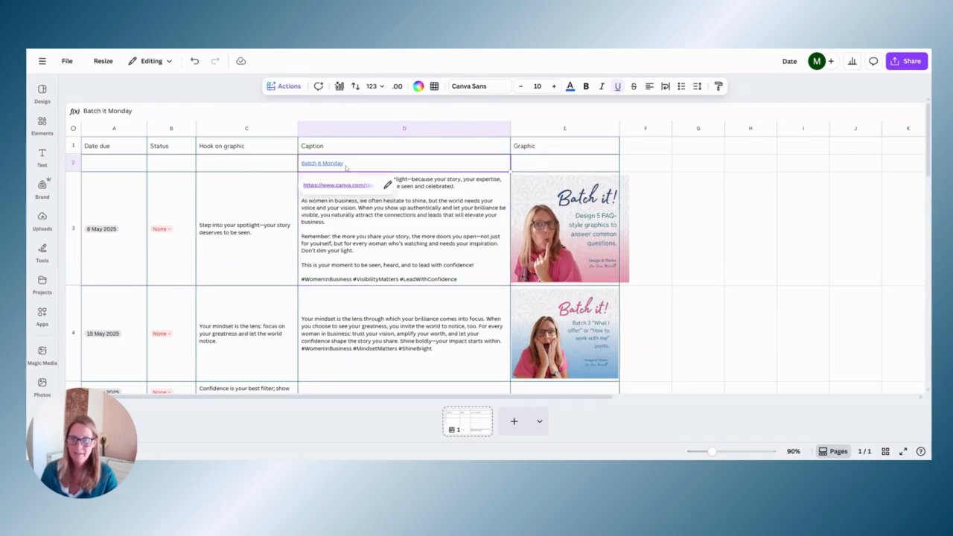
pyautogui.click(417, 265)
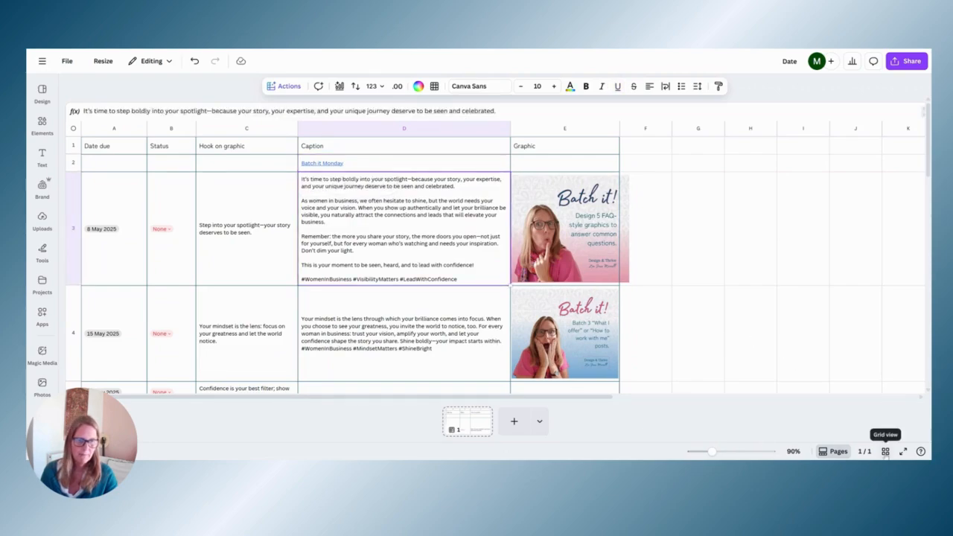
# Step: Name the sheet page "monday batch it" in the grid view and reopen it for editing
pyautogui.click(885, 451)
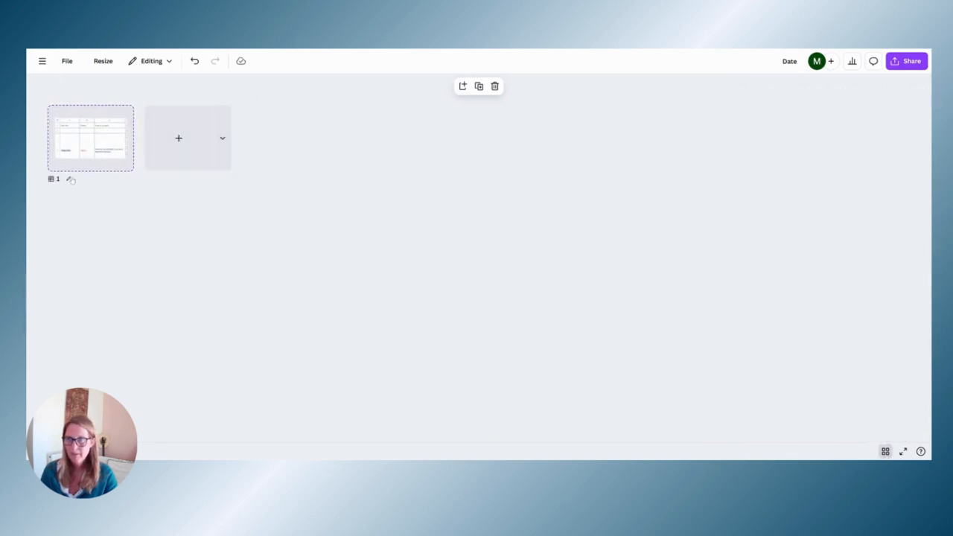
pyautogui.click(69, 179)
pyautogui.write('m')
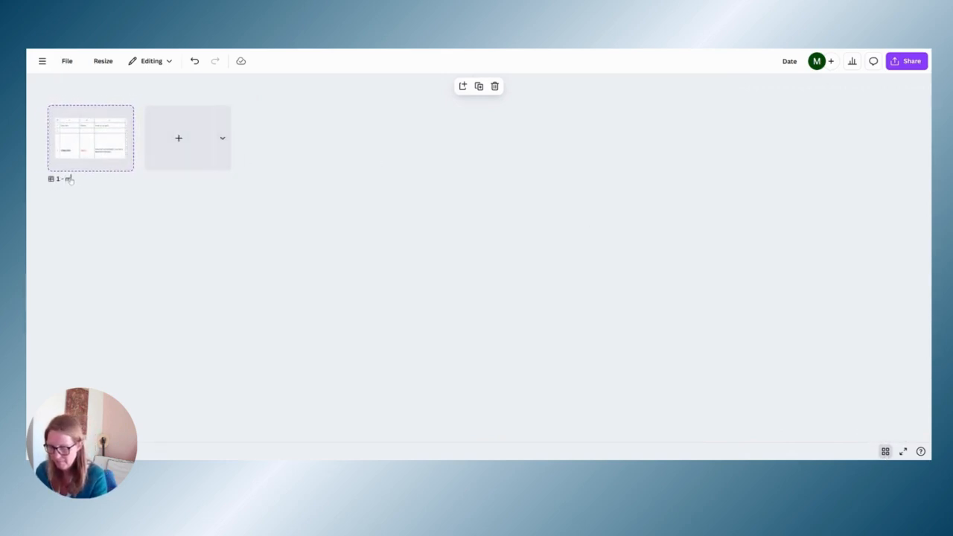
pyautogui.write('onday batch it')
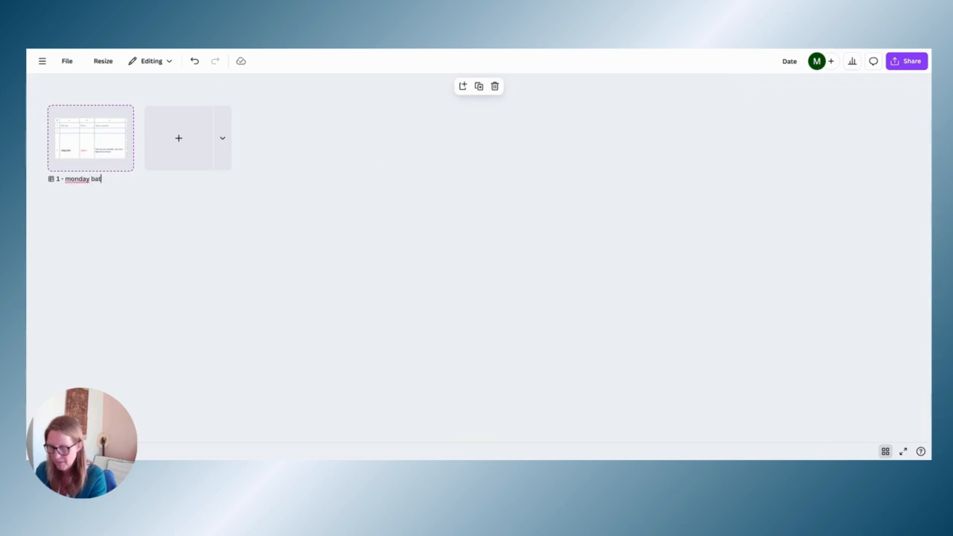
pyautogui.click(107, 219)
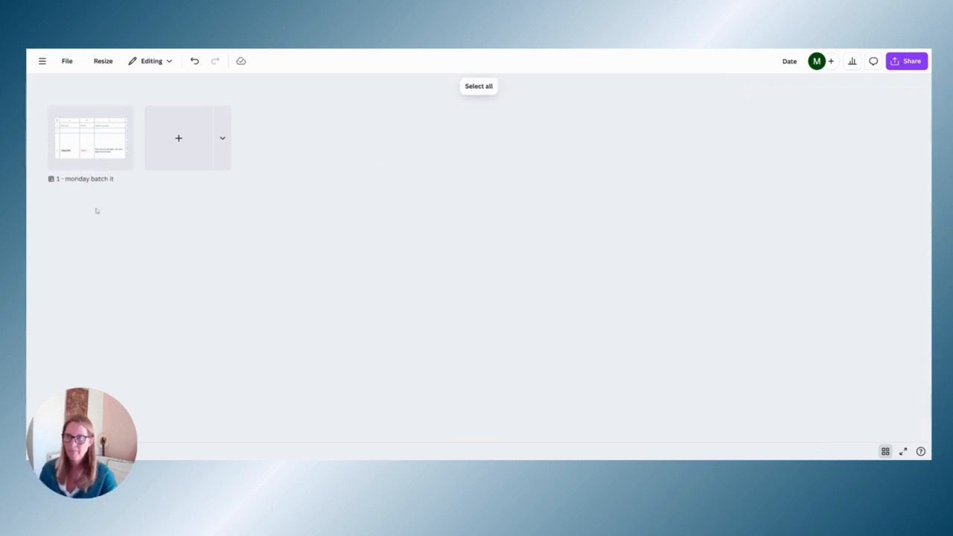
pyautogui.doubleClick(102, 144)
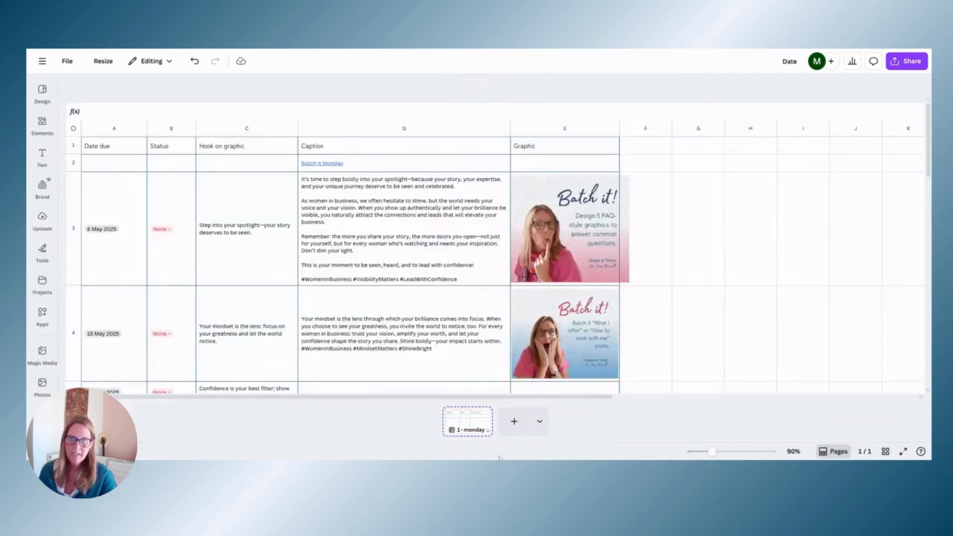